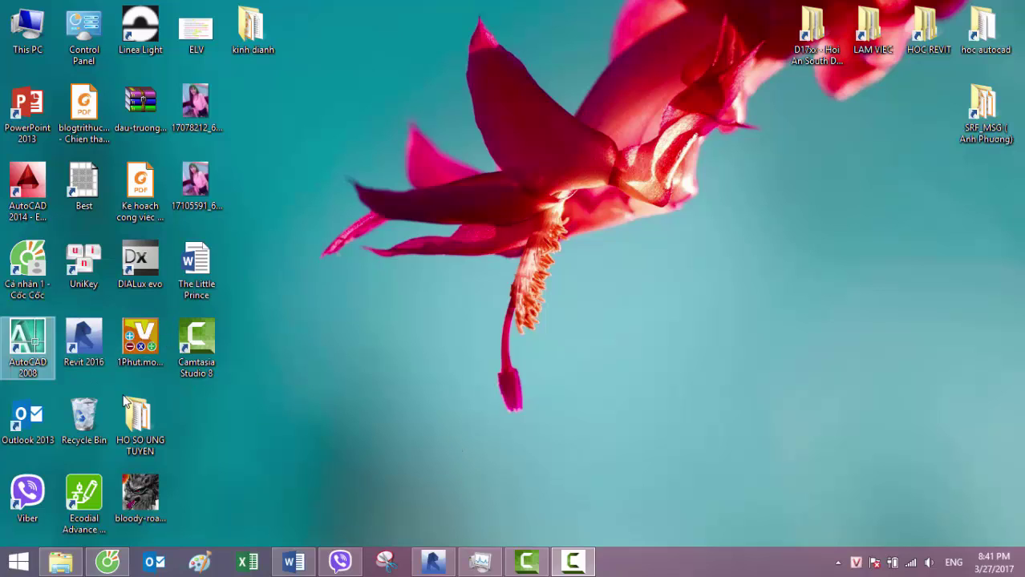
- Launch Revit 2016 and bring the Cốc Cốc browser back up on its Facebook tab
{"action": "double_click", "coordinate": [90, 333]}
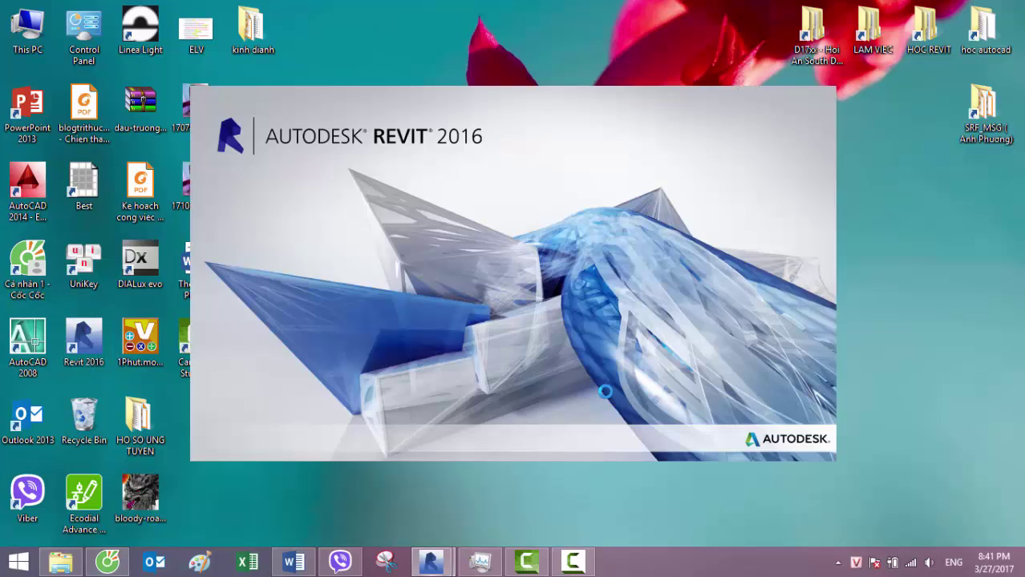
{"action": "left_click", "coordinate": [108, 561]}
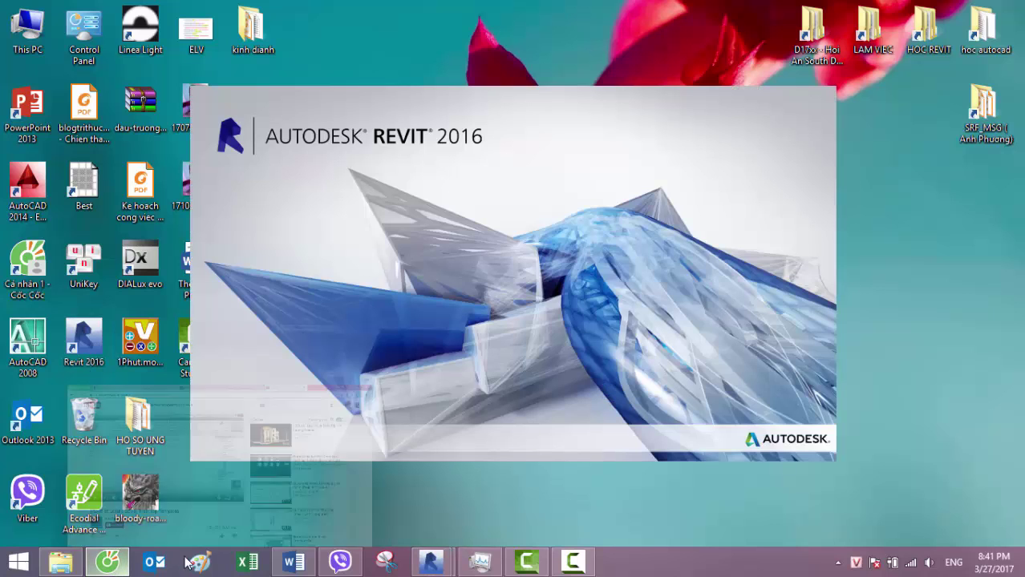
{"action": "left_click", "coordinate": [120, 11]}
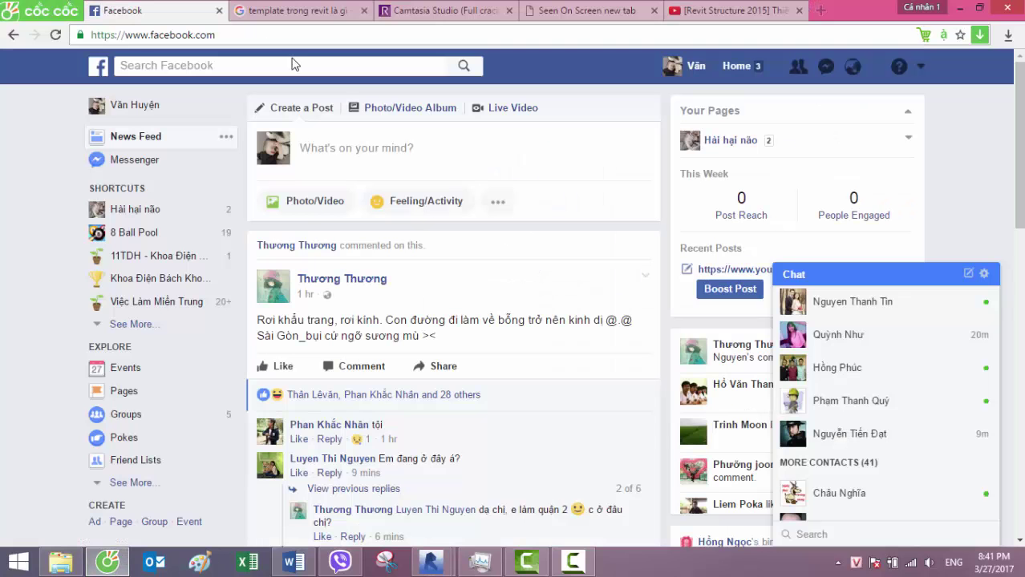
- Minimize the Cốc Cốc browser so Revit's Recent Files start page is left showing
{"action": "left_click", "coordinate": [958, 9]}
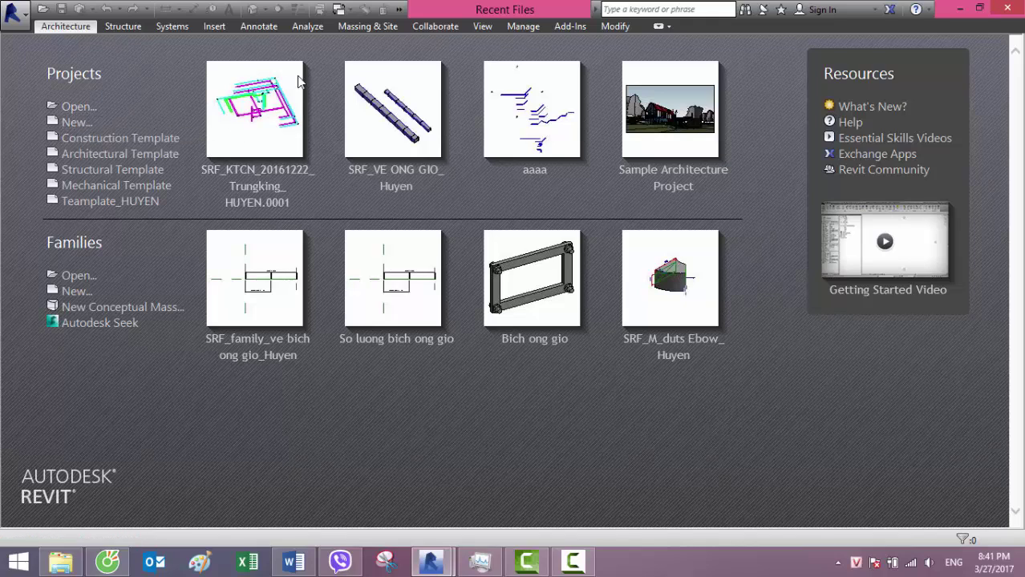
- Create project template Template1 from the Systems-Default_Metric.rte file instead of Mechanical Template
{"action": "left_click", "coordinate": [69, 124]}
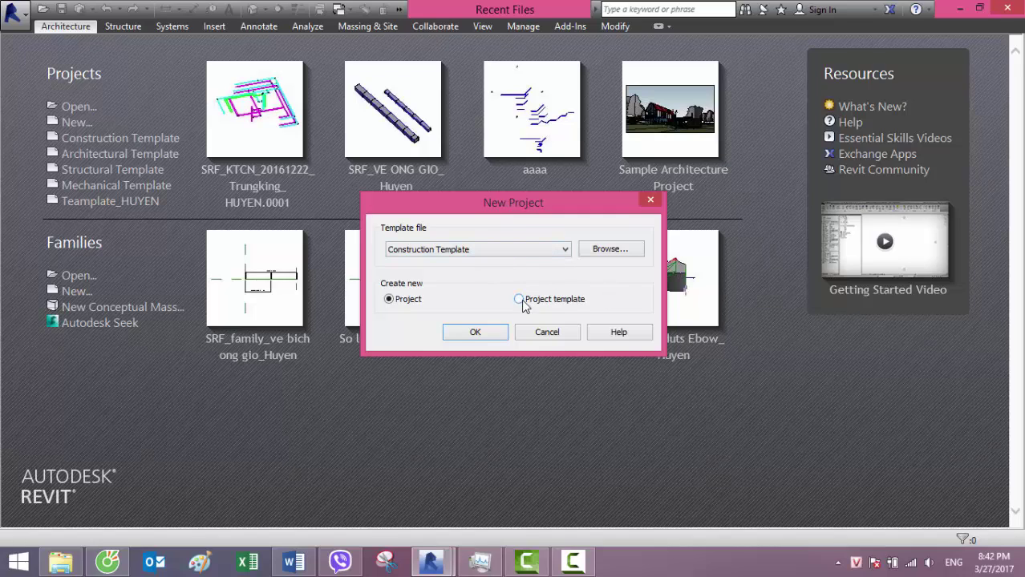
{"action": "left_click", "coordinate": [521, 299]}
{"action": "left_click", "coordinate": [471, 251]}
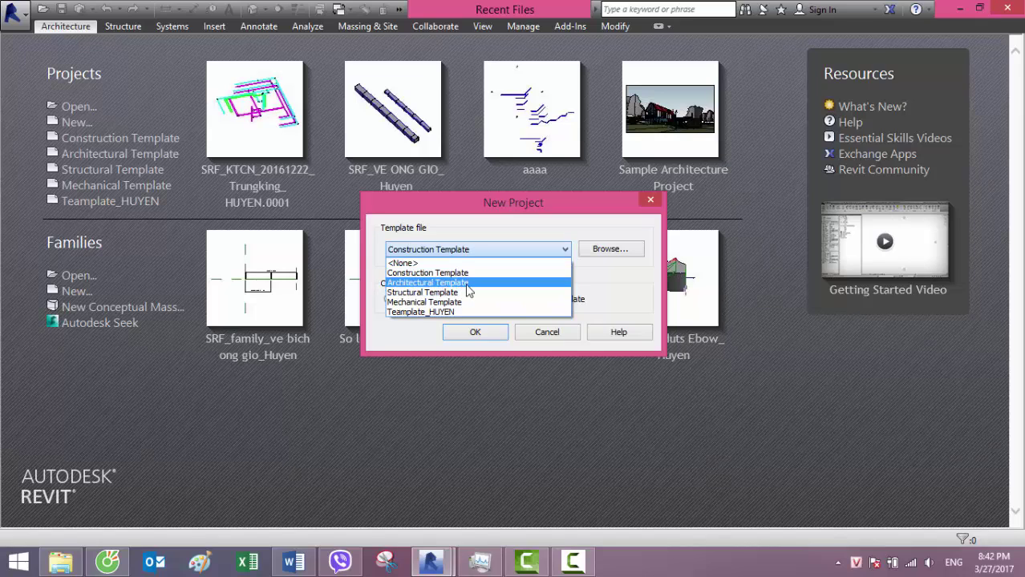
{"action": "left_click", "coordinate": [427, 305]}
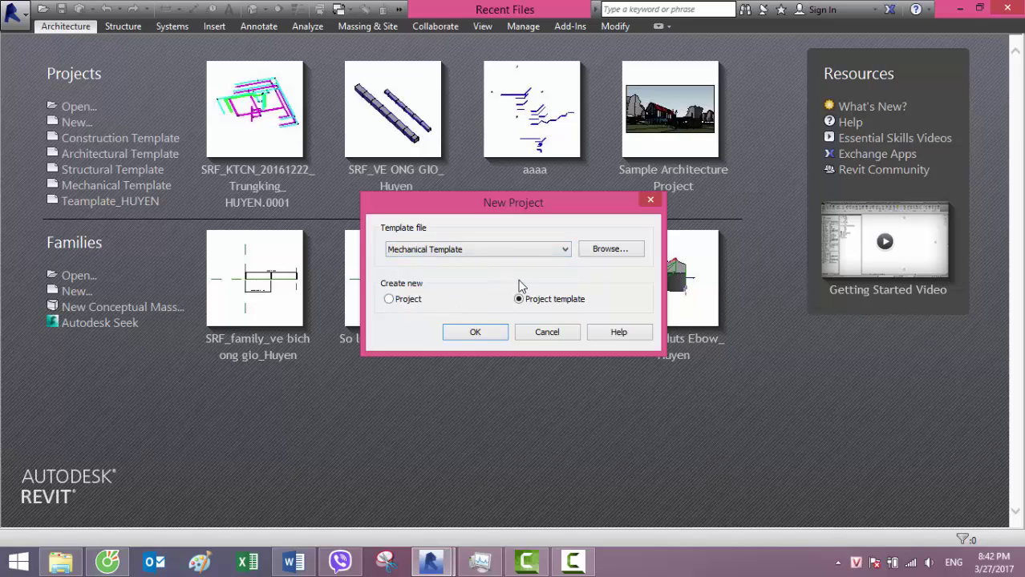
{"action": "left_click", "coordinate": [603, 255]}
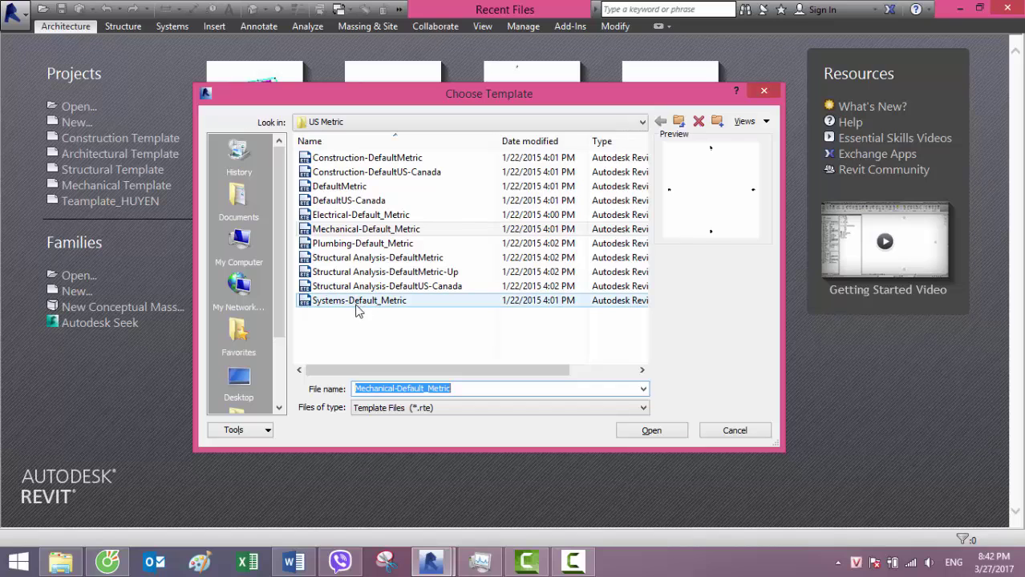
{"action": "left_click", "coordinate": [360, 301]}
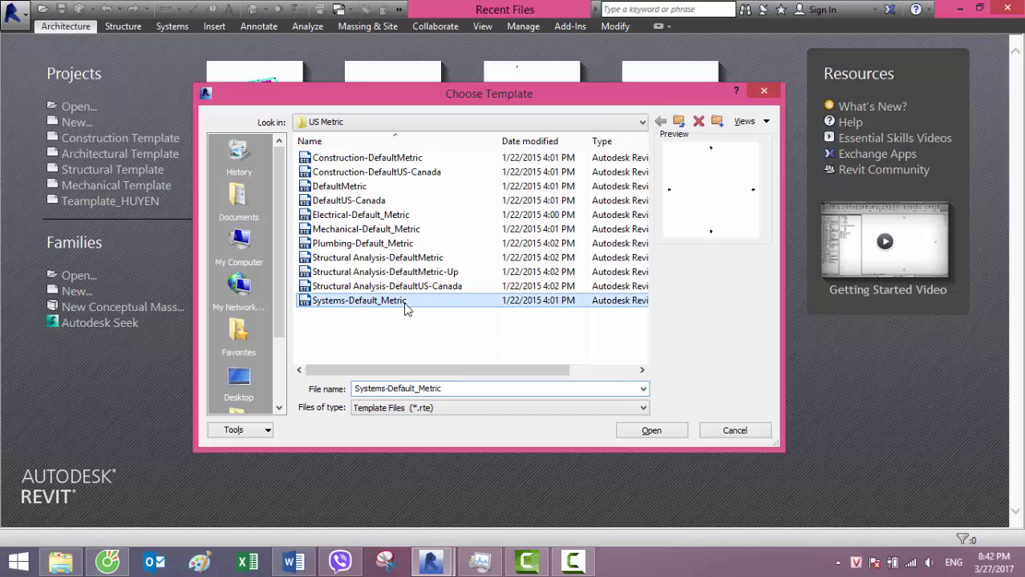
{"action": "left_click", "coordinate": [653, 430]}
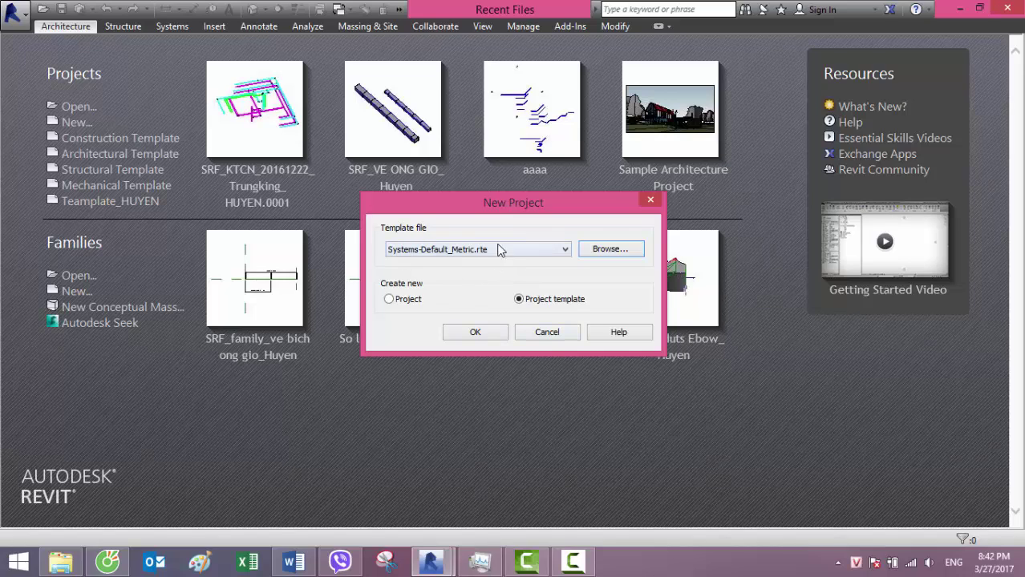
{"action": "left_click", "coordinate": [477, 335]}
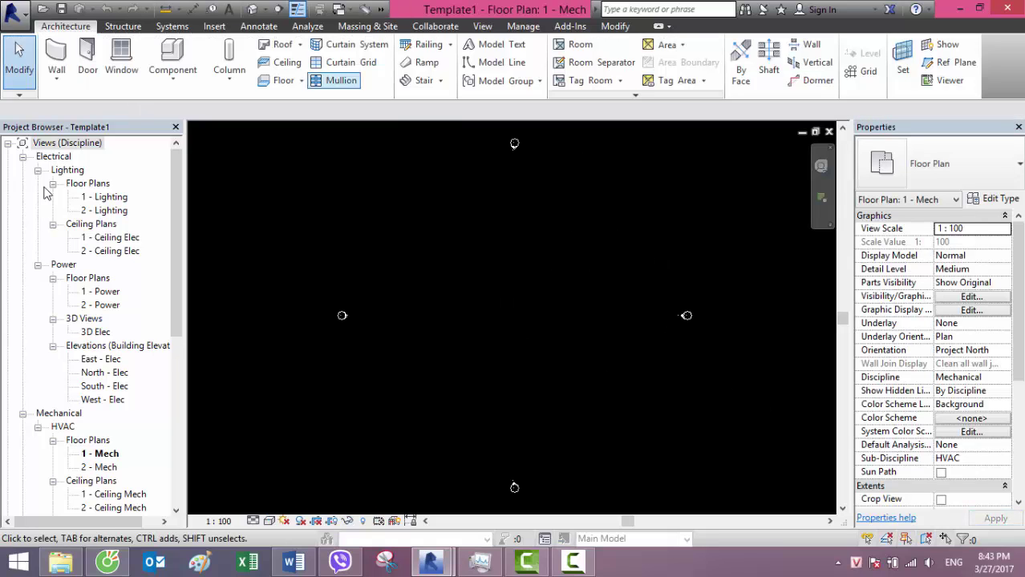
- Scroll through Template1's discipline-grouped views in the Project Browser, then switch to Manage
{"action": "left_click_drag", "start_coordinate": [172, 182], "coordinate": [175, 164]}
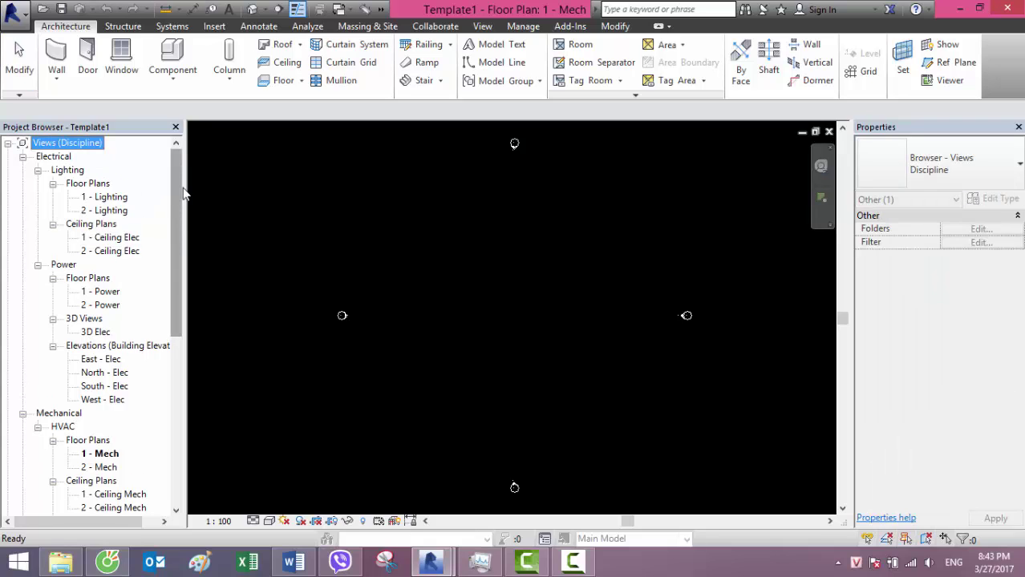
{"action": "left_click_drag", "start_coordinate": [178, 181], "coordinate": [177, 207]}
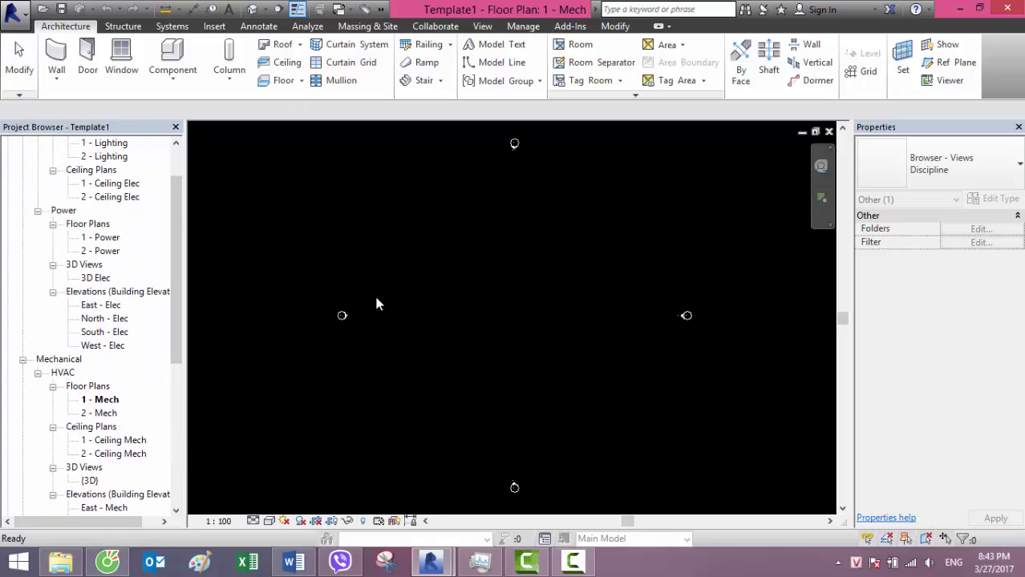
{"action": "left_click", "coordinate": [523, 26]}
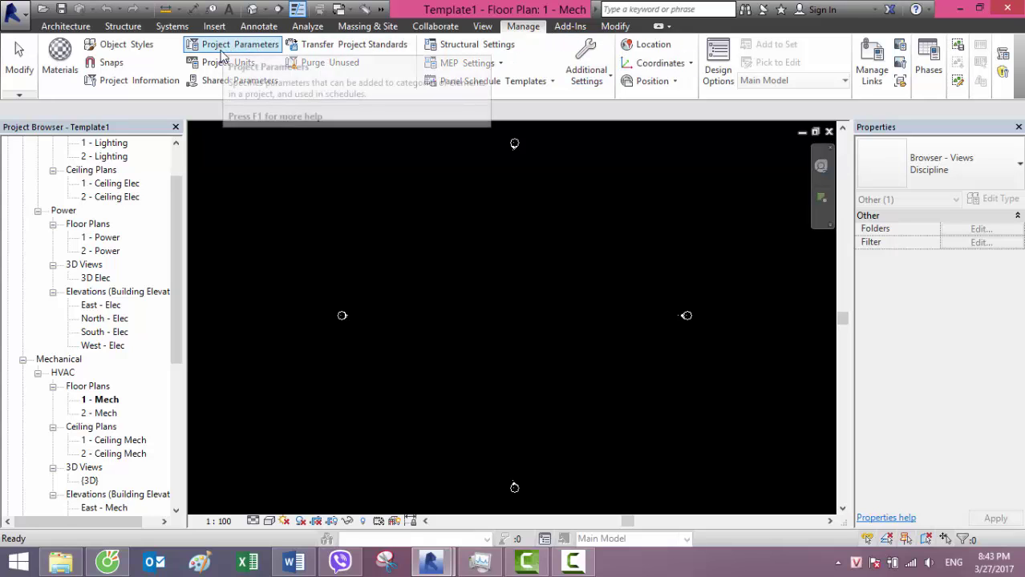
- Add a Text project parameter, named with the author's name, applied to the Views category
{"action": "left_click", "coordinate": [263, 47]}
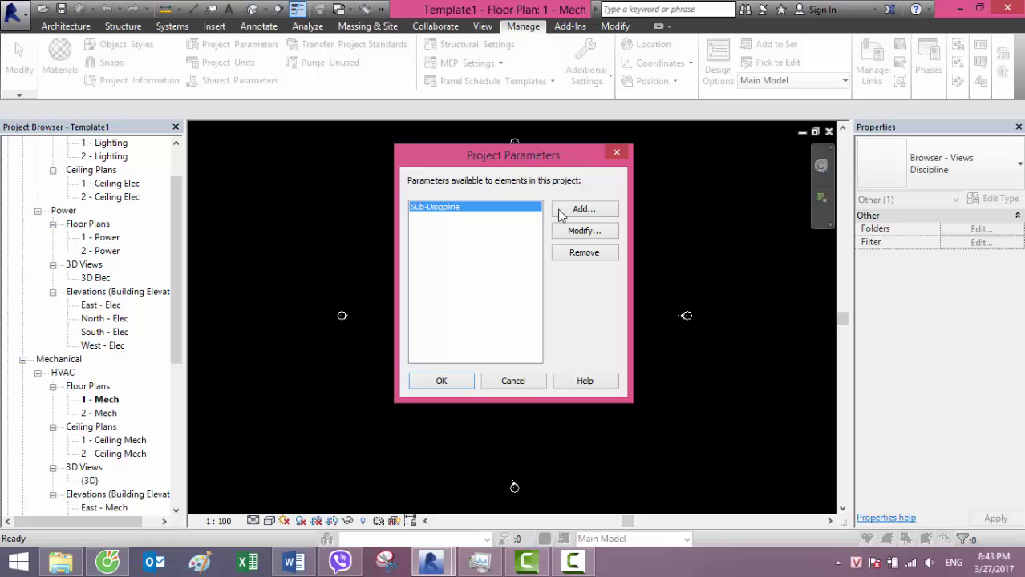
{"action": "left_click", "coordinate": [583, 209]}
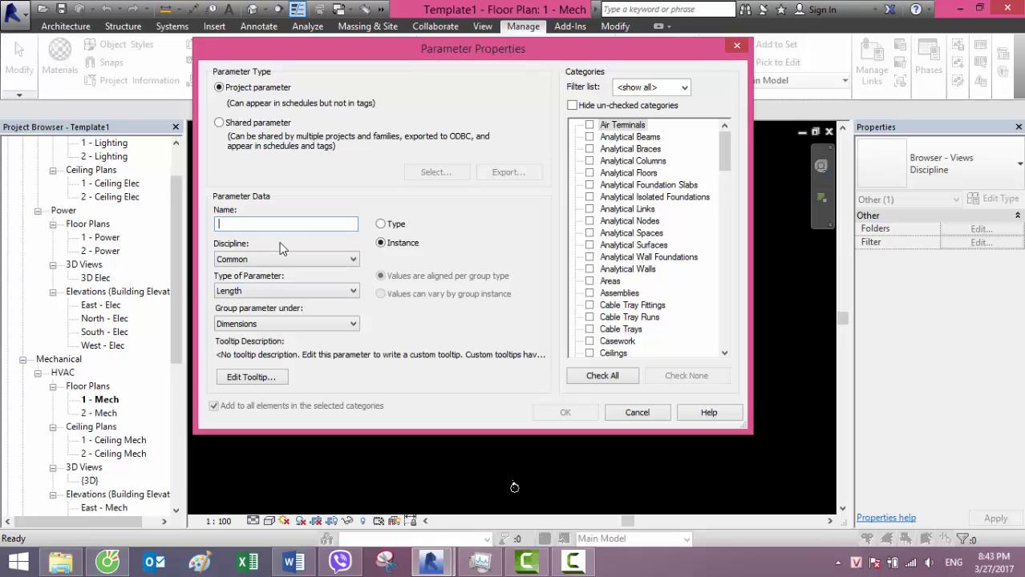
{"action": "type", "text": "Phan Văn Huyện"}
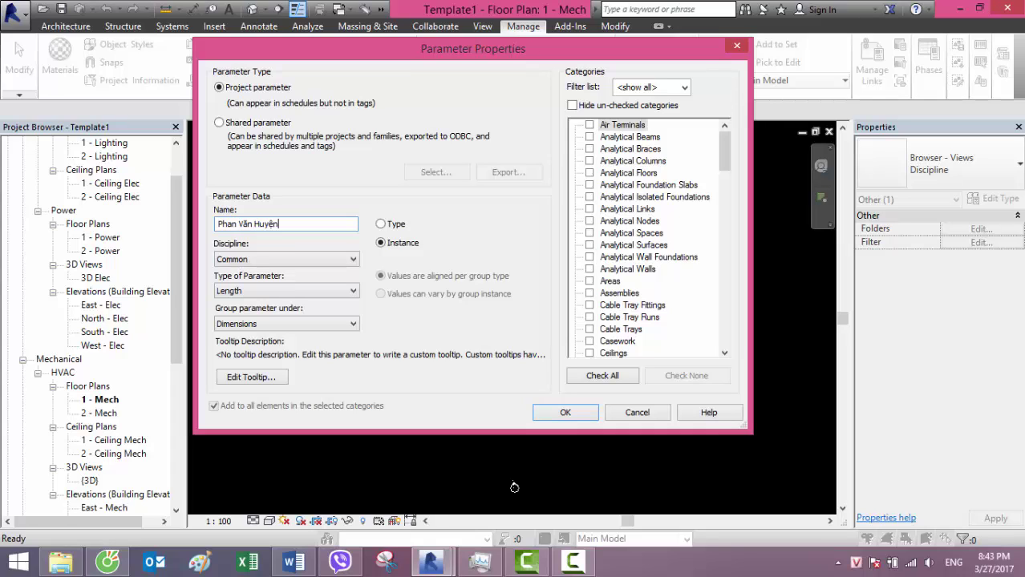
{"action": "left_click", "coordinate": [280, 291]}
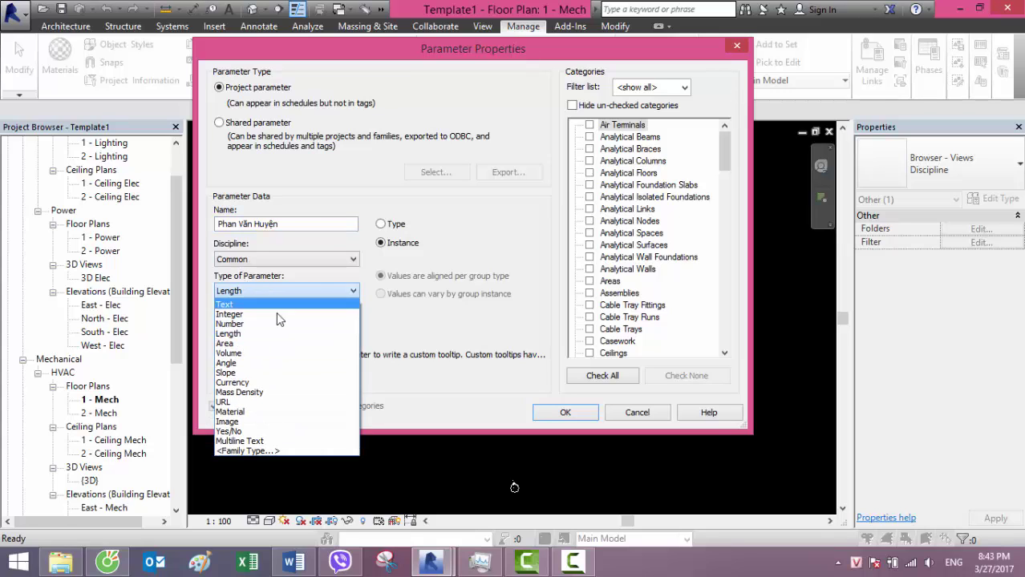
{"action": "left_click", "coordinate": [263, 304]}
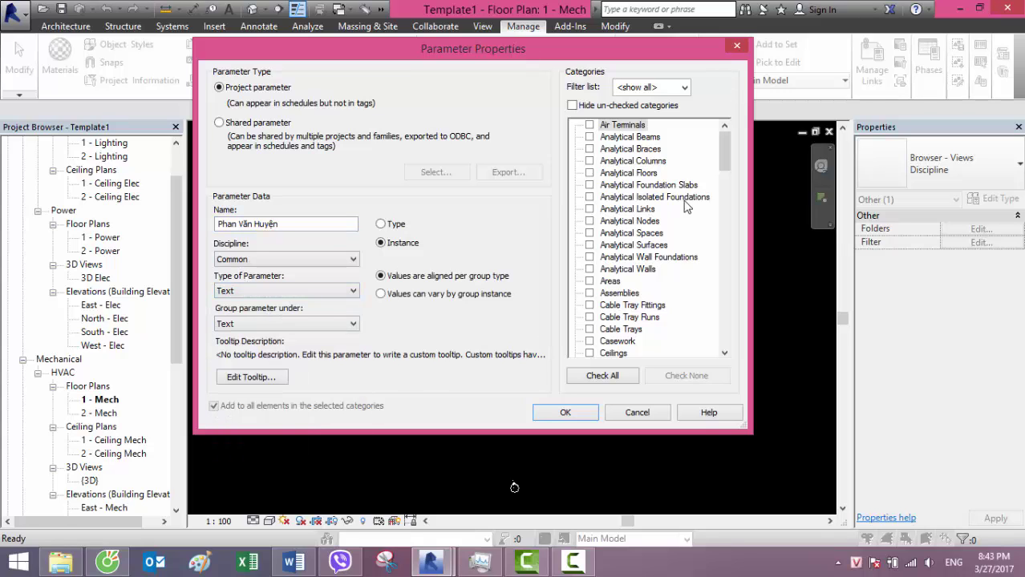
{"action": "left_click_drag", "start_coordinate": [725, 146], "coordinate": [718, 333]}
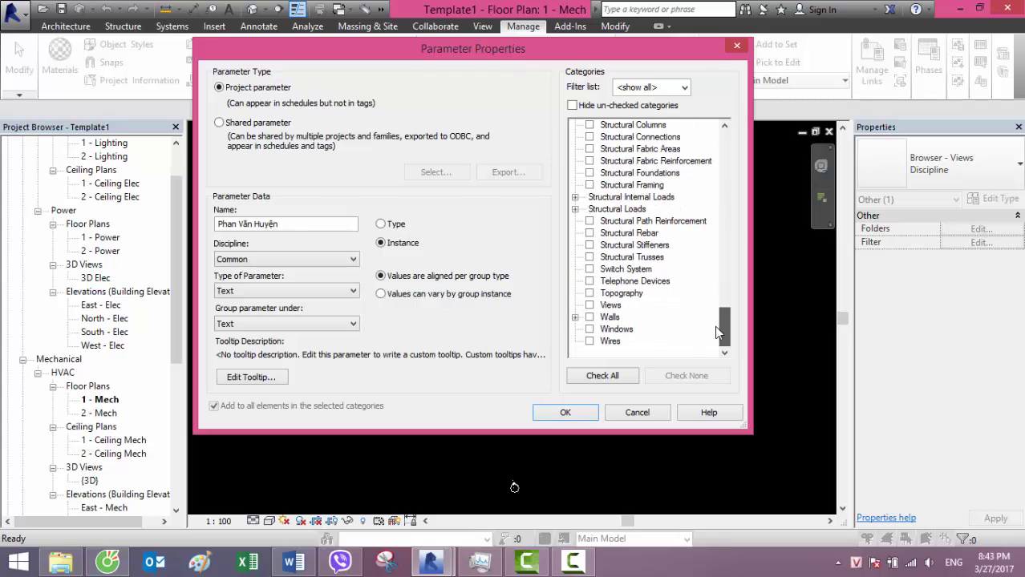
{"action": "left_click", "coordinate": [589, 305]}
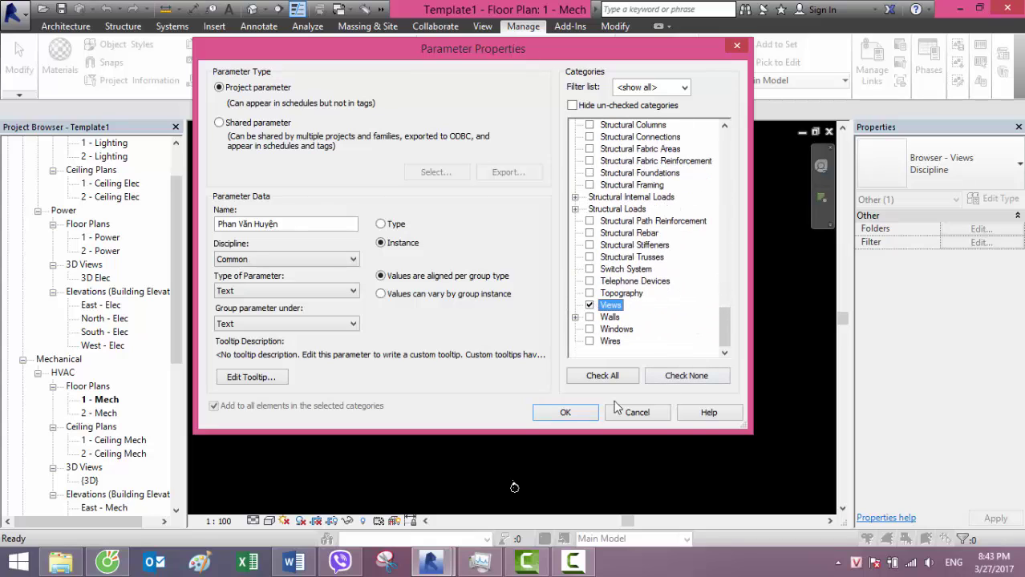
{"action": "left_click", "coordinate": [566, 414]}
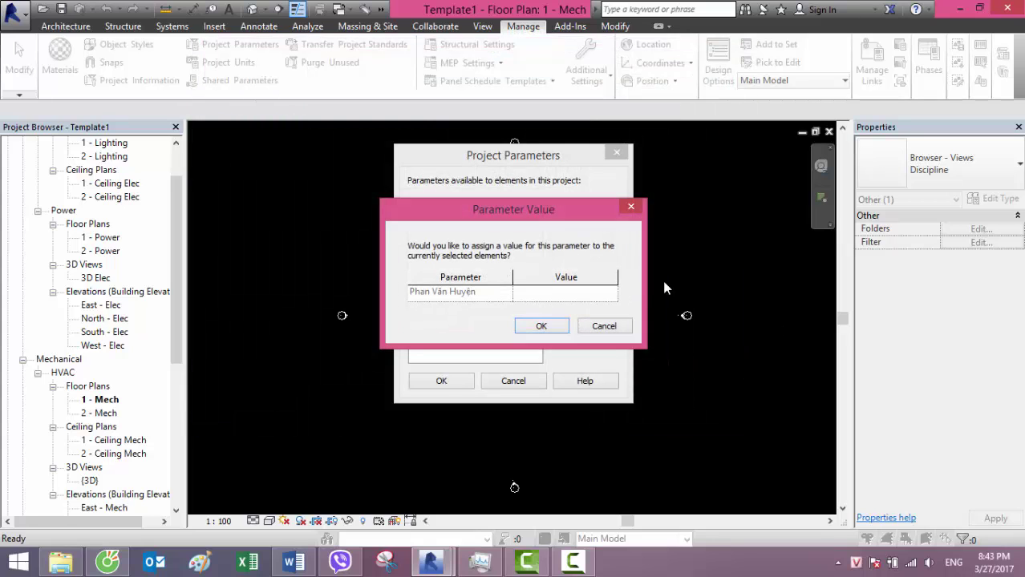
{"action": "left_click", "coordinate": [552, 327]}
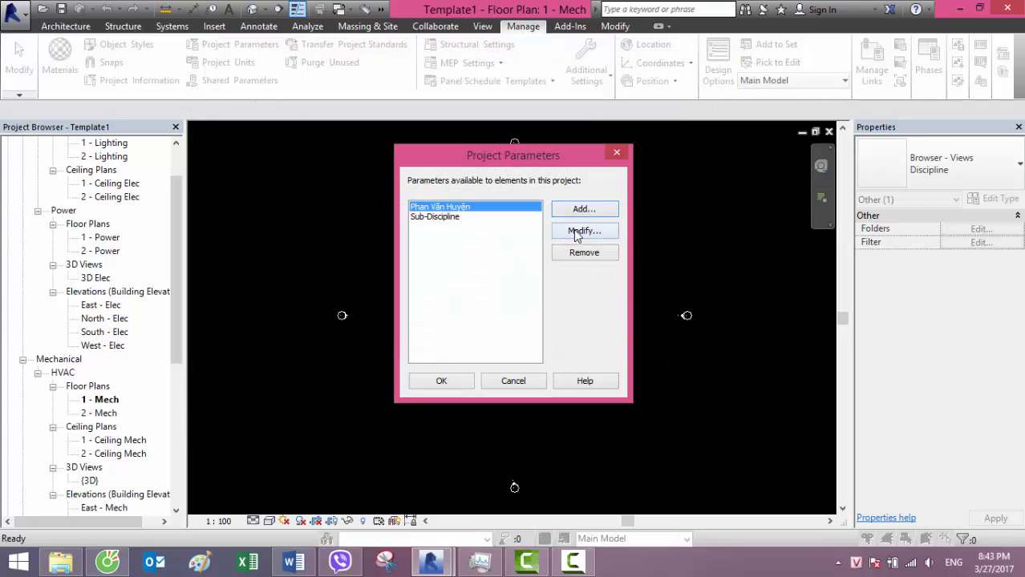
{"action": "left_click", "coordinate": [449, 380]}
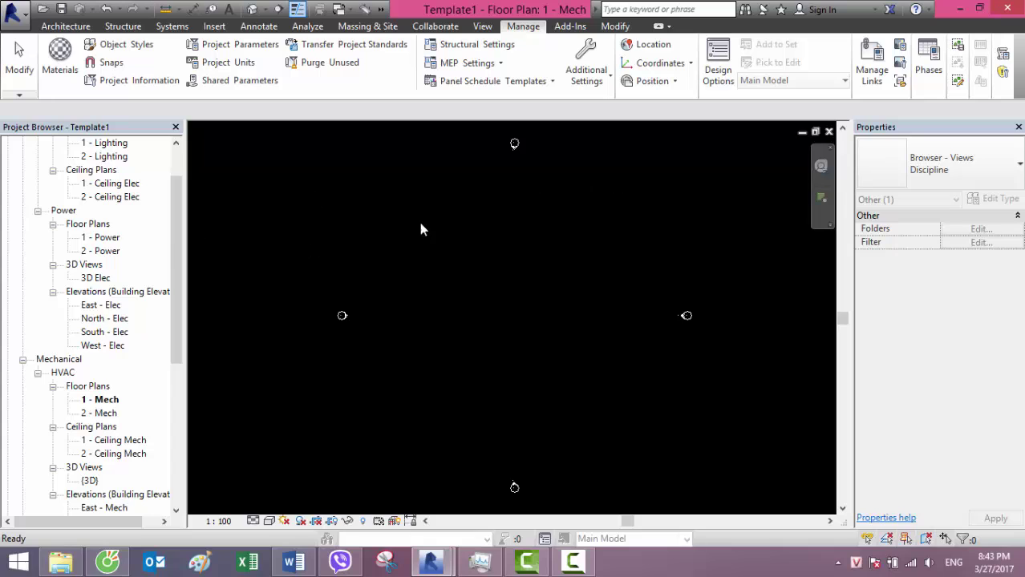
- Create a new Views browser organization named 'Thiết kế revit'
{"action": "left_click_drag", "start_coordinate": [173, 231], "coordinate": [171, 163]}
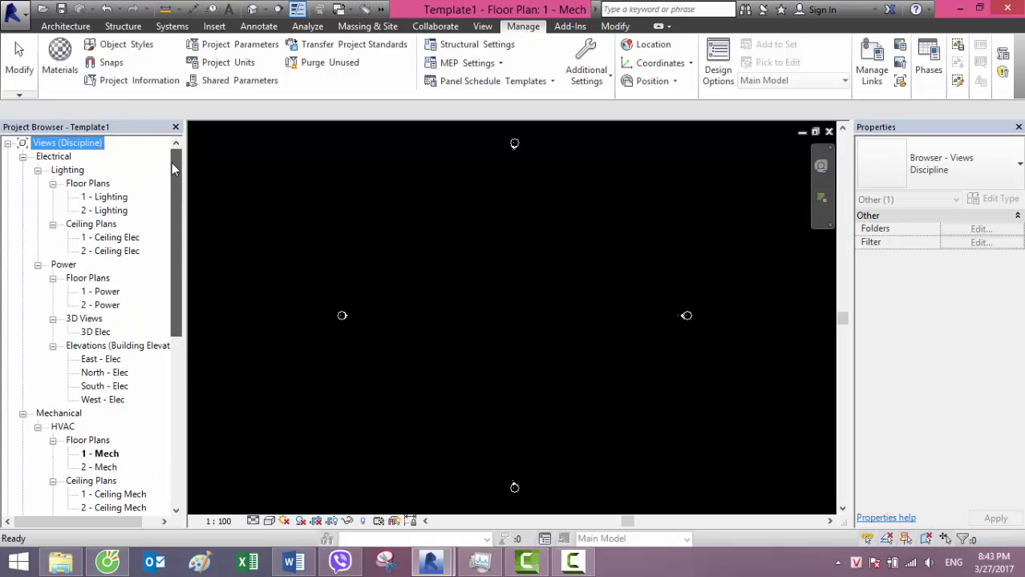
{"action": "right_click", "coordinate": [87, 146]}
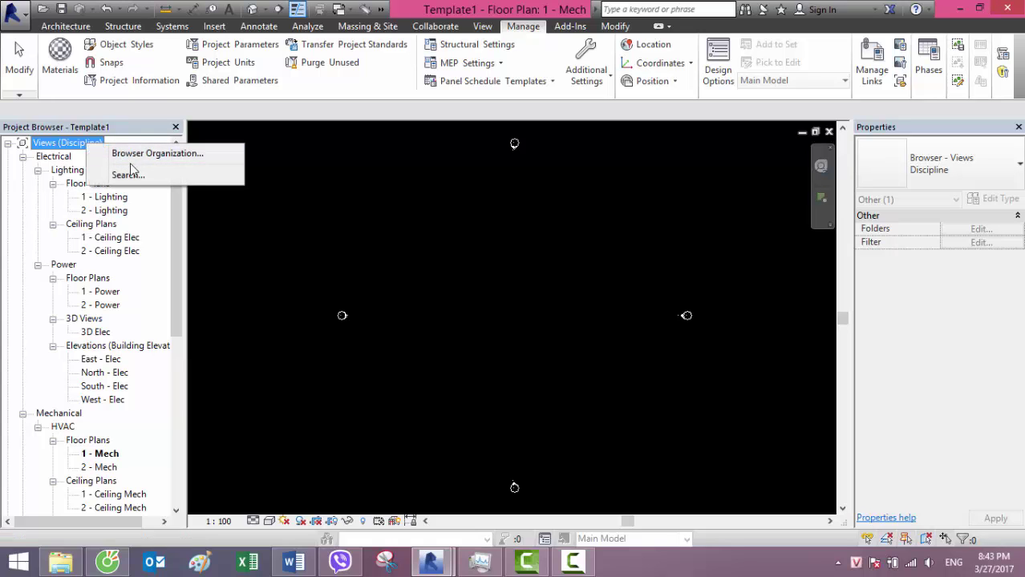
{"action": "left_click", "coordinate": [192, 154]}
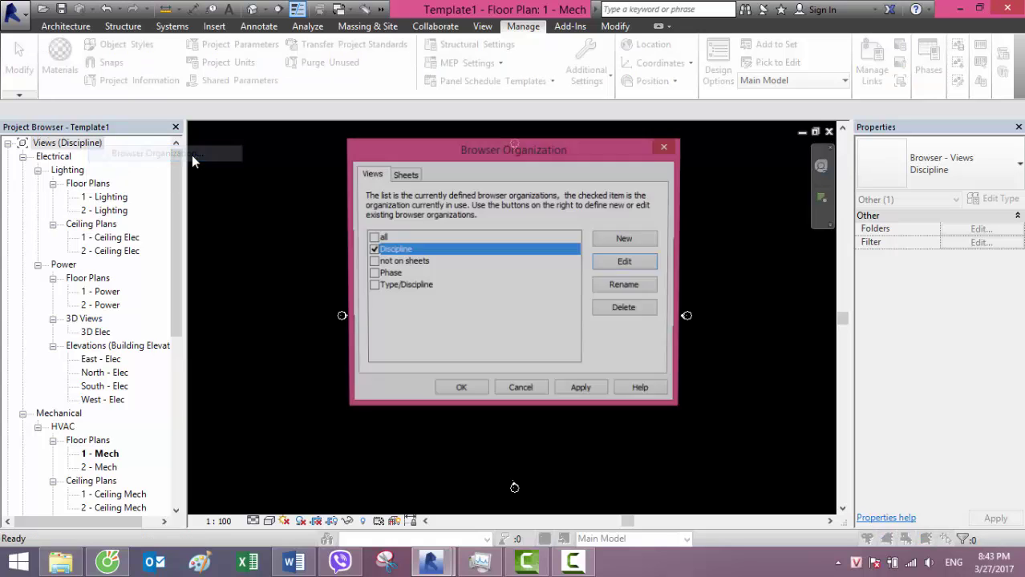
{"action": "left_click", "coordinate": [627, 240]}
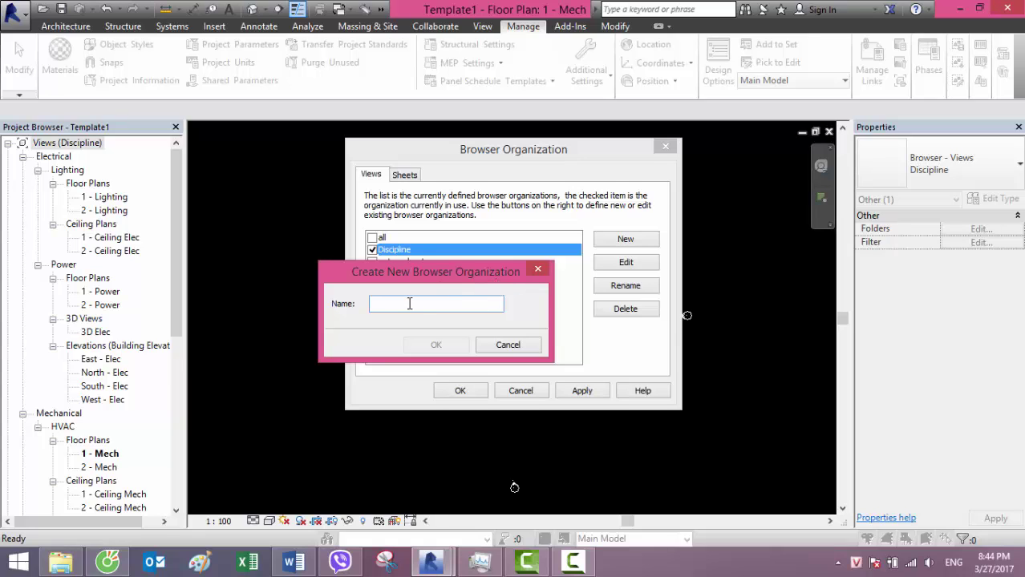
{"action": "type", "text": "Thiết kế revit"}
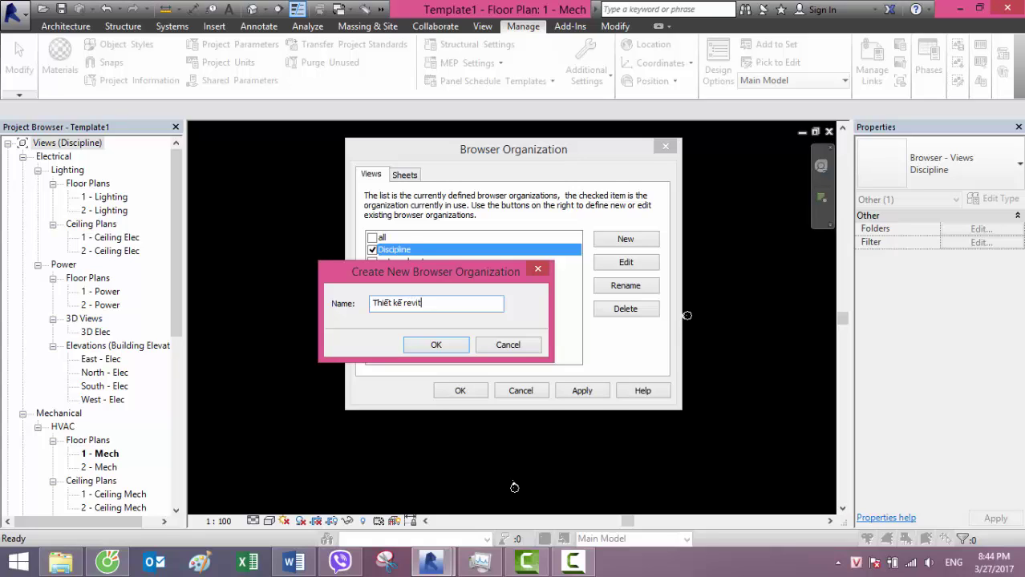
{"action": "left_click", "coordinate": [436, 345]}
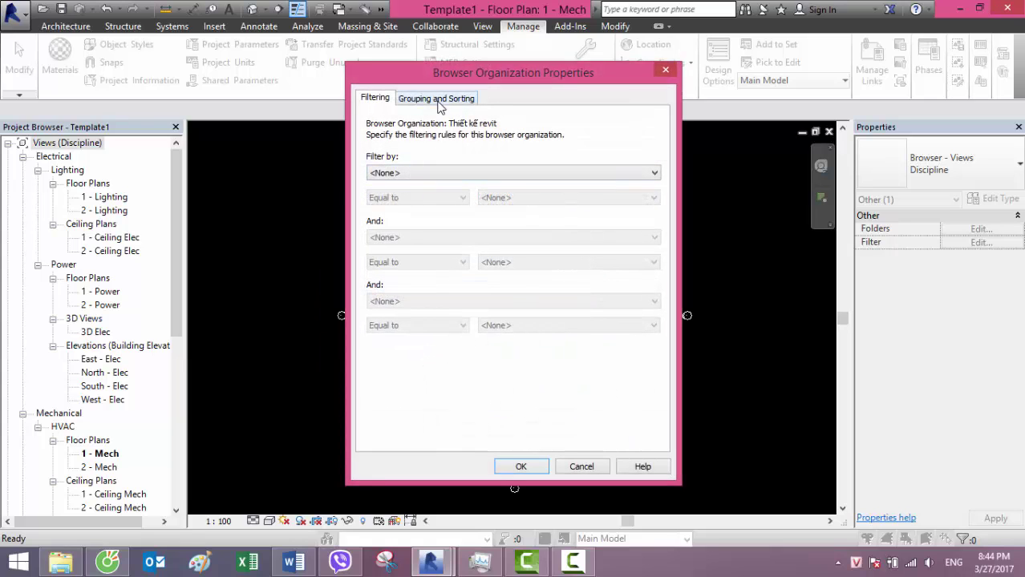
- Group Thiết kế revit by the author-named parameter, then Sub-Discipline, then Family and Type
{"action": "left_click", "coordinate": [369, 101]}
{"action": "left_click", "coordinate": [439, 99]}
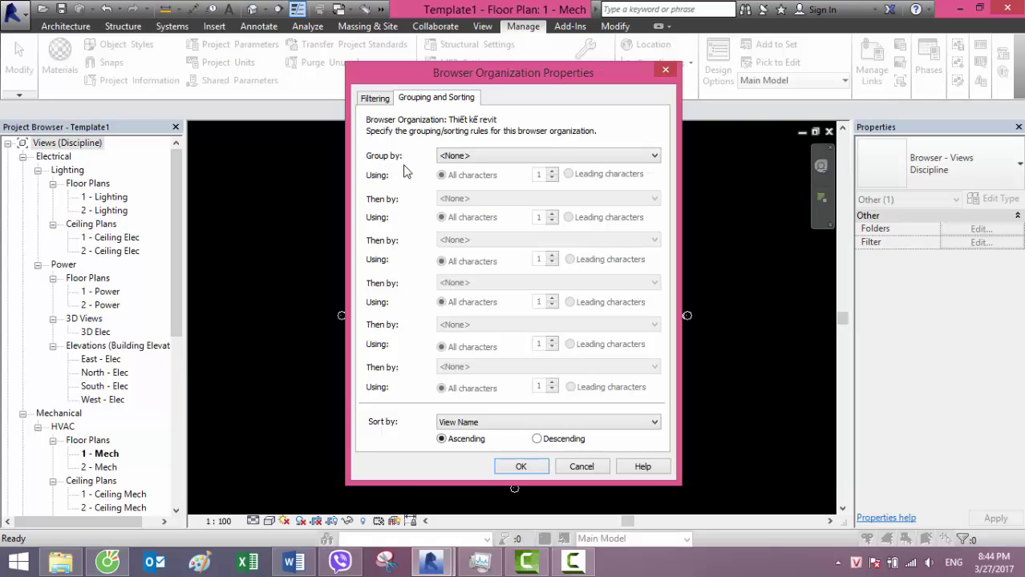
{"action": "left_click", "coordinate": [507, 156]}
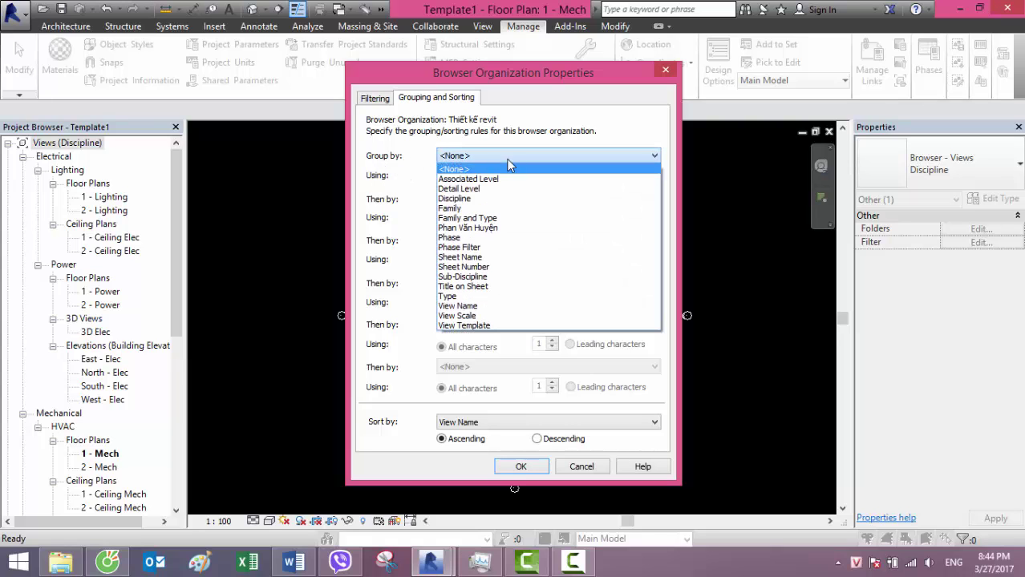
{"action": "left_click", "coordinate": [489, 227]}
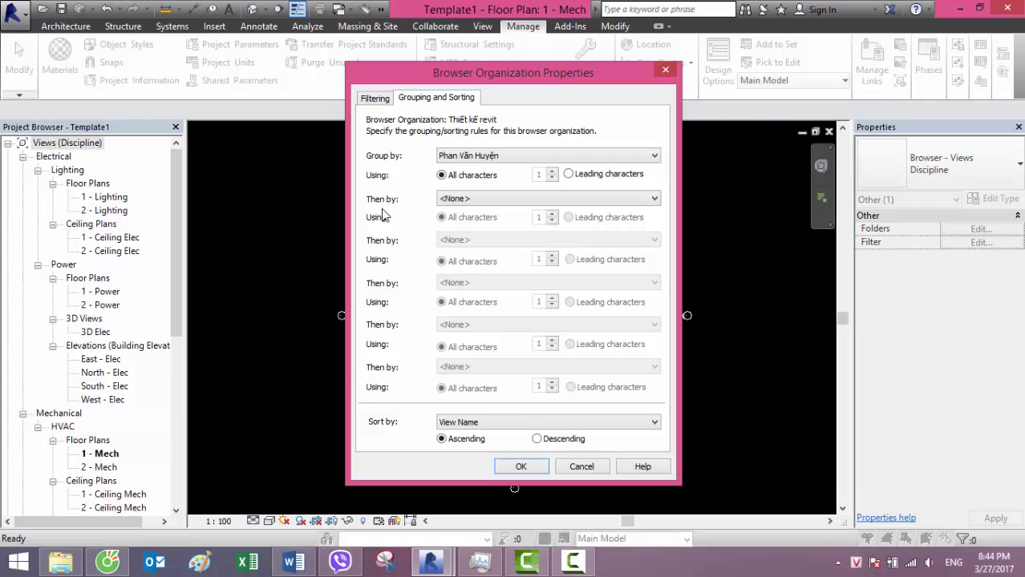
{"action": "left_click", "coordinate": [473, 201]}
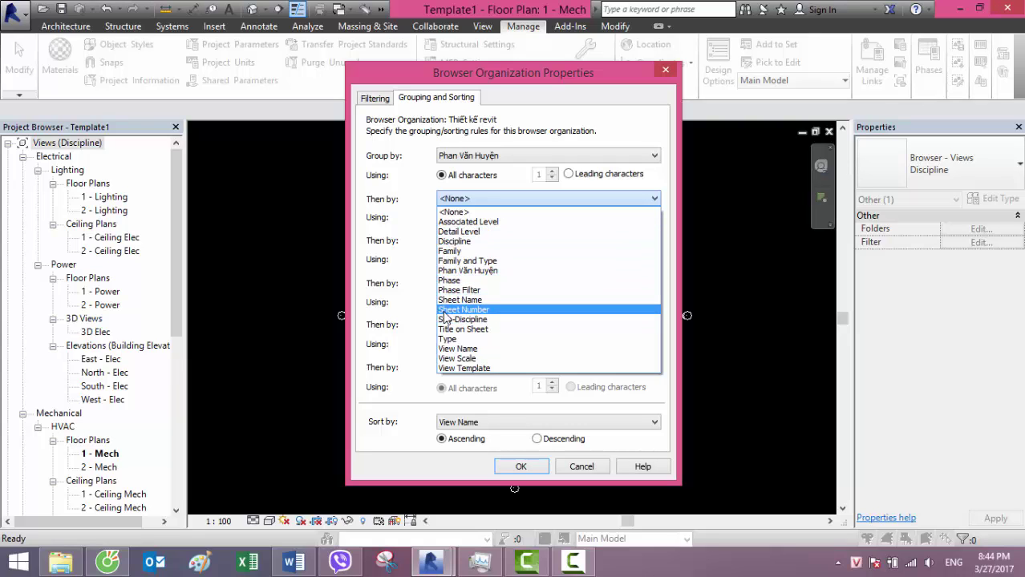
{"action": "left_click", "coordinate": [510, 321]}
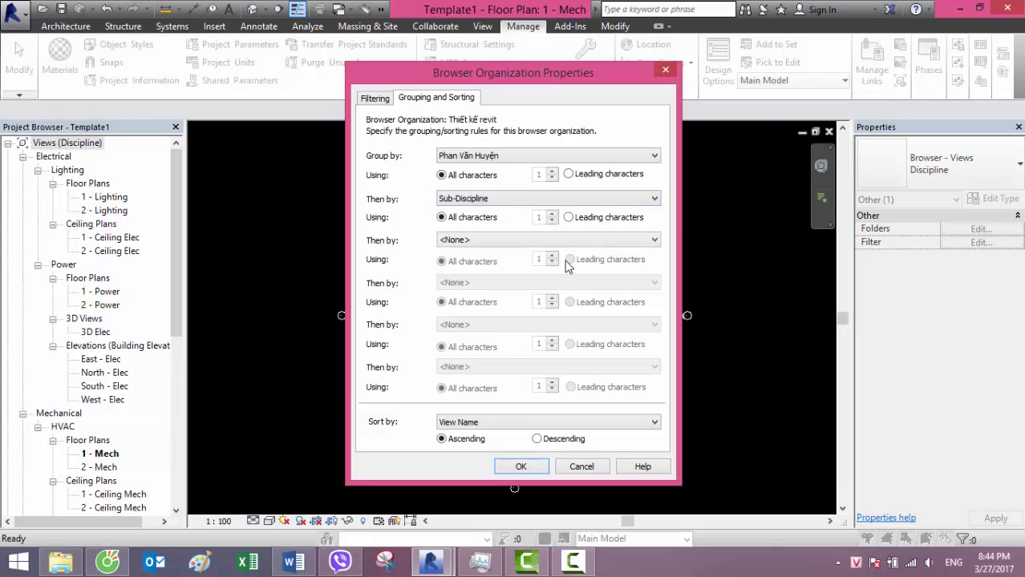
{"action": "left_click", "coordinate": [488, 241]}
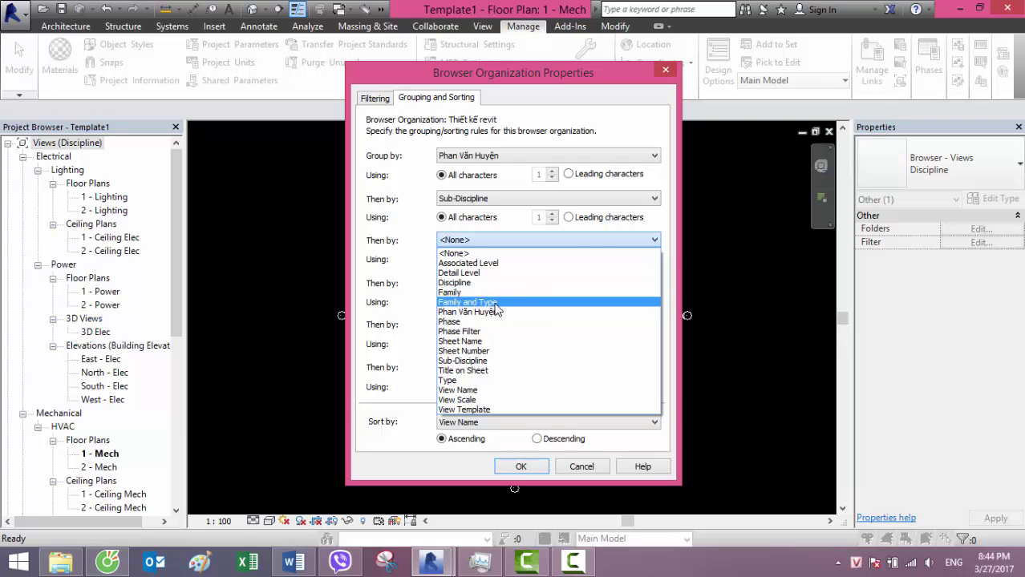
{"action": "left_click", "coordinate": [495, 304]}
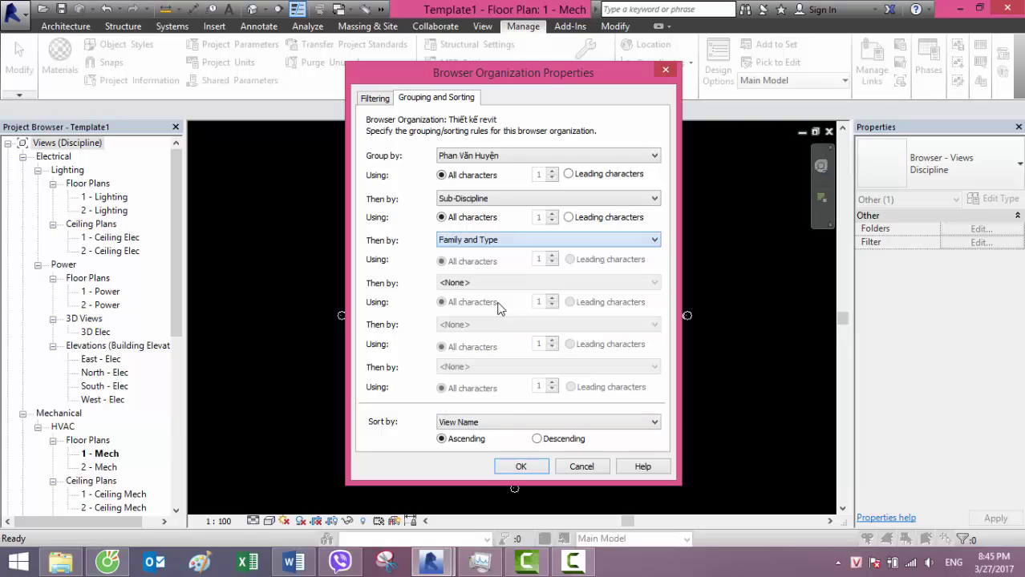
{"action": "left_click", "coordinate": [529, 468]}
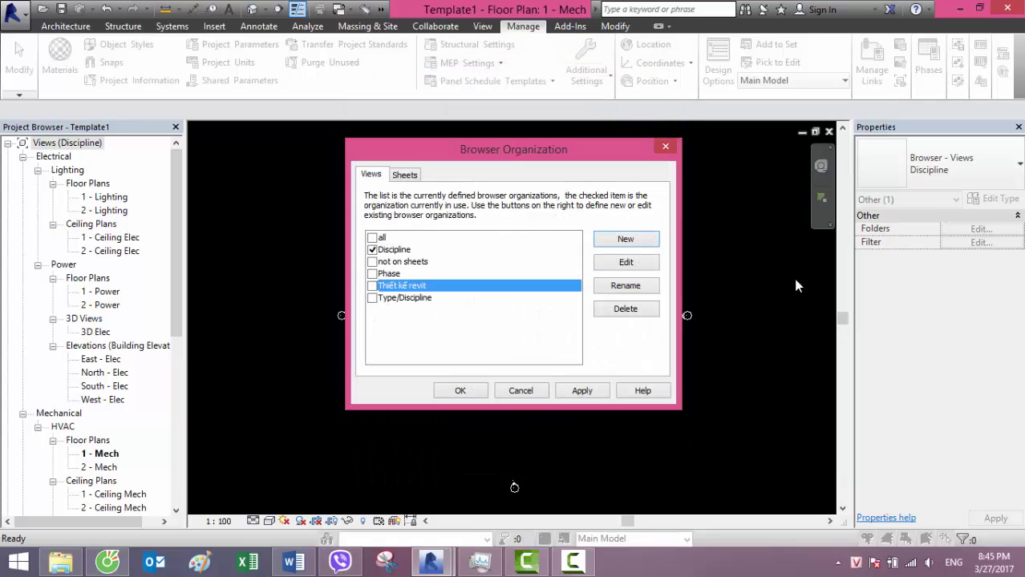
- Make Thiết kế revit the active browser organization for views
{"action": "left_click", "coordinate": [371, 285]}
{"action": "left_click", "coordinate": [581, 393]}
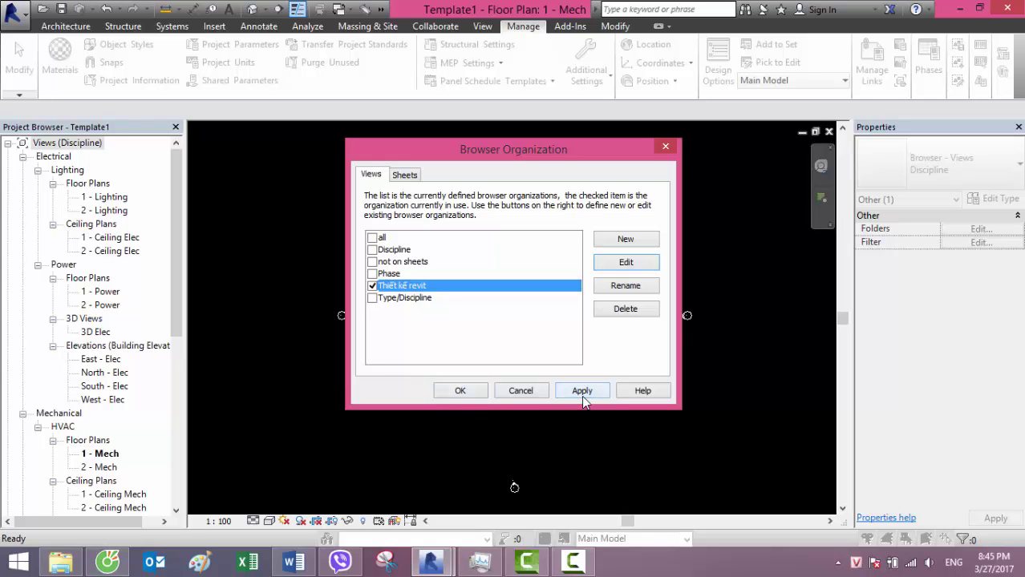
{"action": "left_click", "coordinate": [463, 391]}
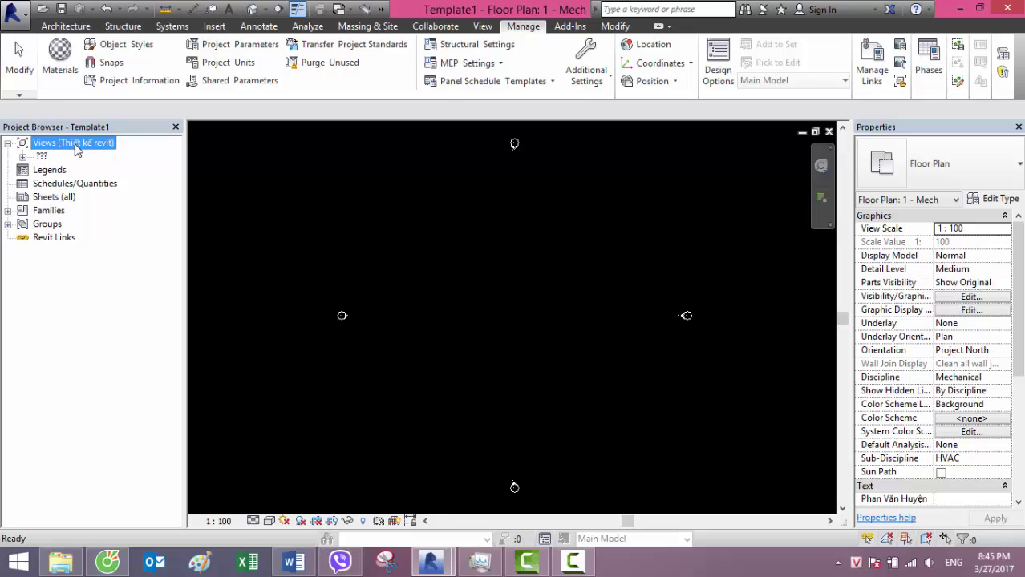
- Expand the ??? group and its HVAC, Plumbing and Power branches
{"action": "left_click", "coordinate": [23, 157]}
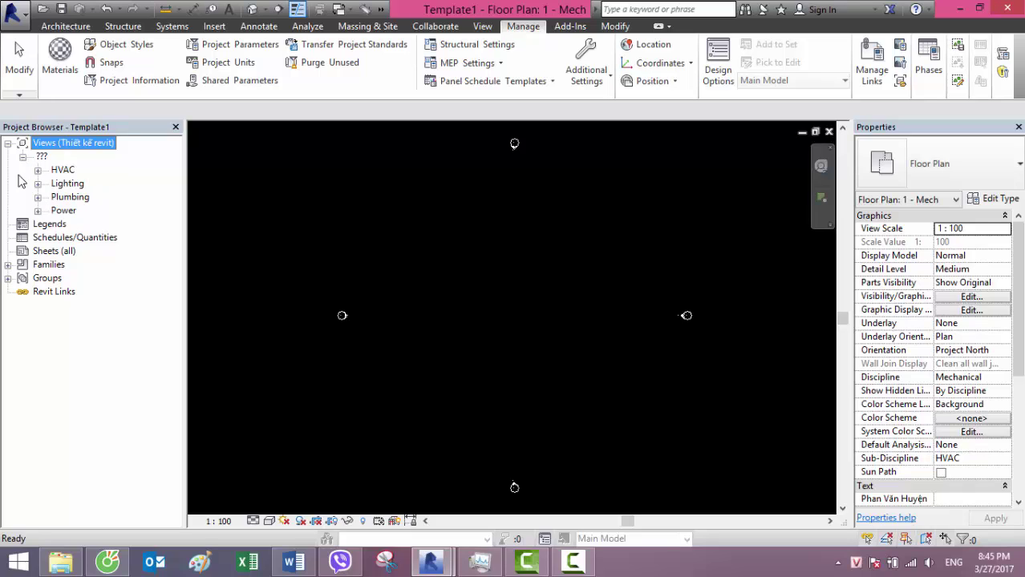
{"action": "left_click", "coordinate": [37, 170]}
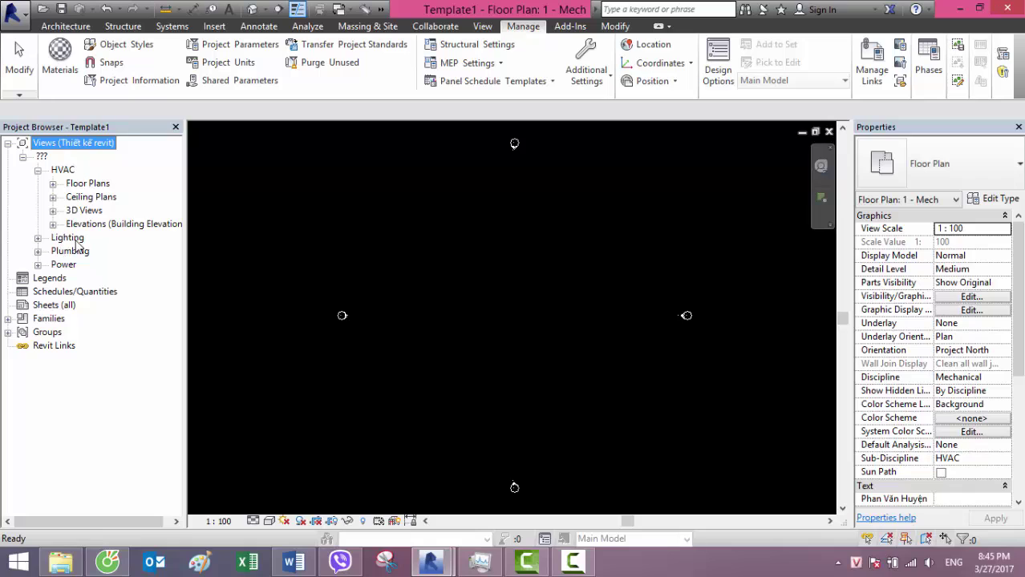
{"action": "left_click", "coordinate": [38, 252]}
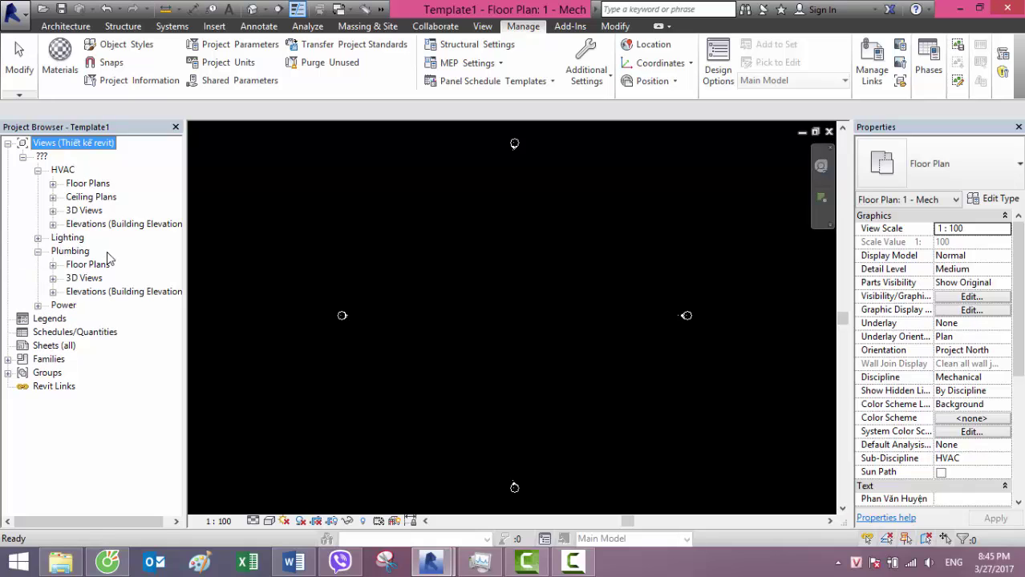
{"action": "left_click", "coordinate": [38, 305]}
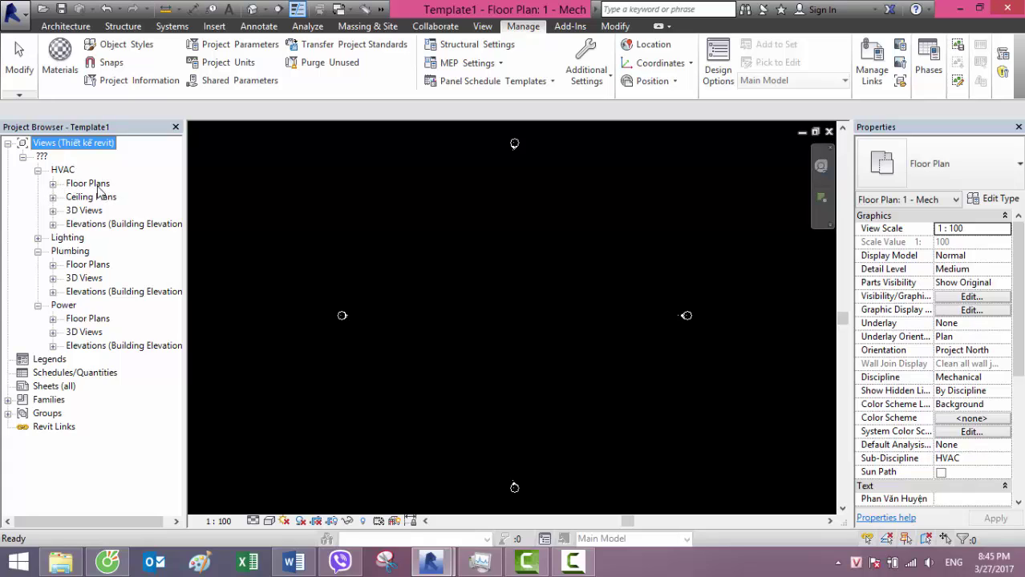
- Expand HVAC's Floor Plans, Ceiling Plans, 3D Views and Elevations
{"action": "left_click", "coordinate": [55, 185]}
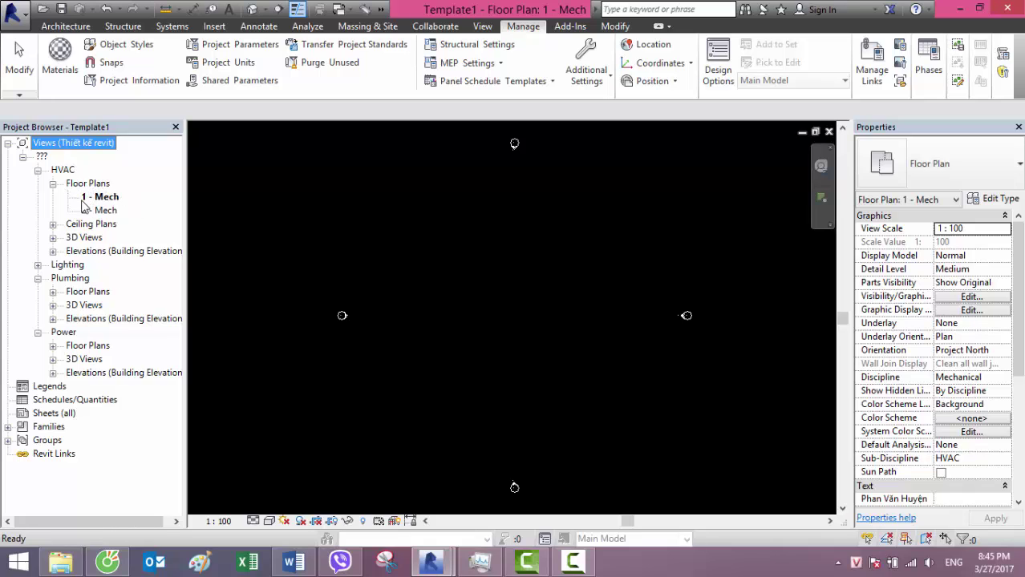
{"action": "left_click", "coordinate": [53, 224]}
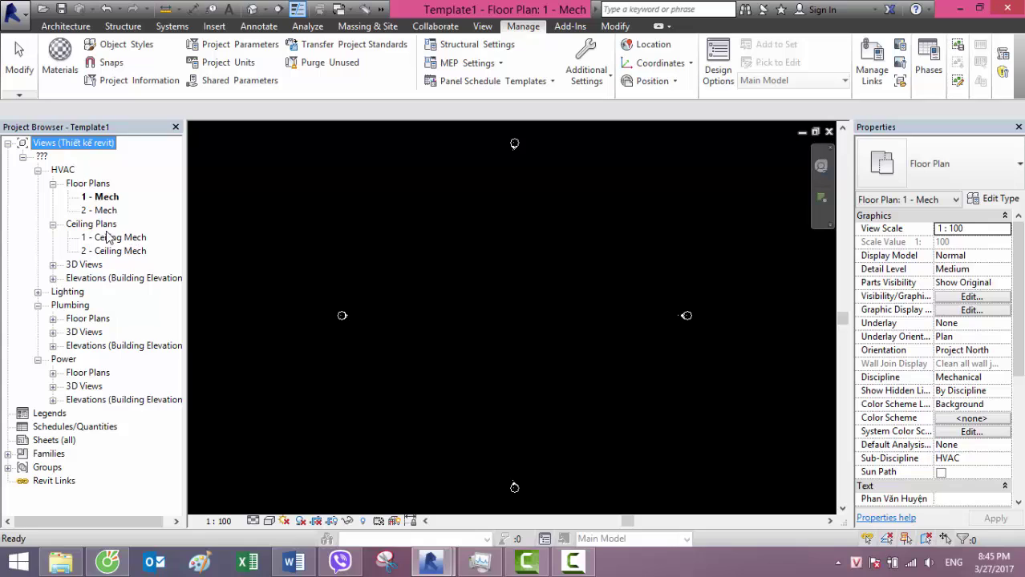
{"action": "left_click", "coordinate": [53, 265]}
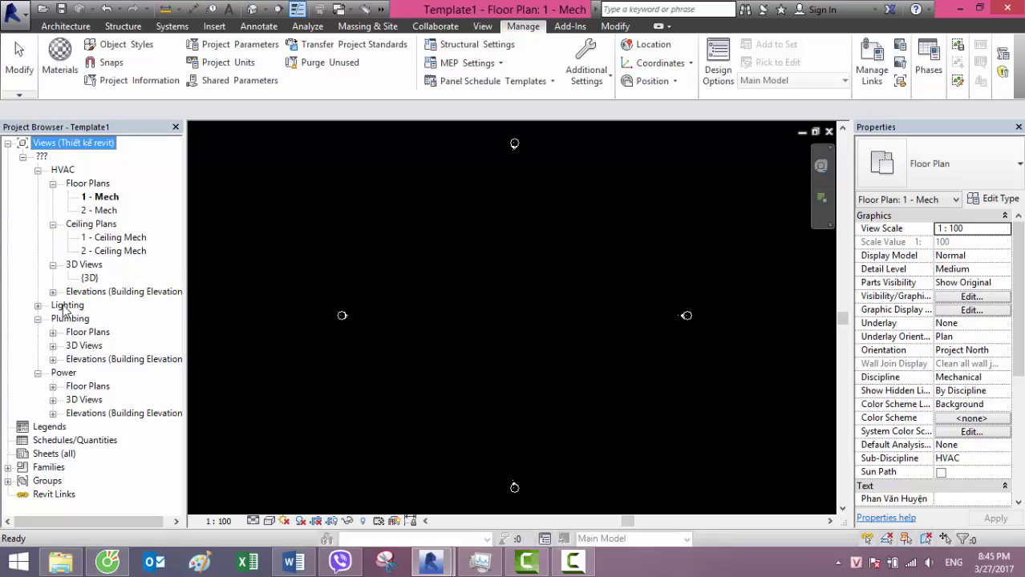
{"action": "left_click", "coordinate": [52, 293]}
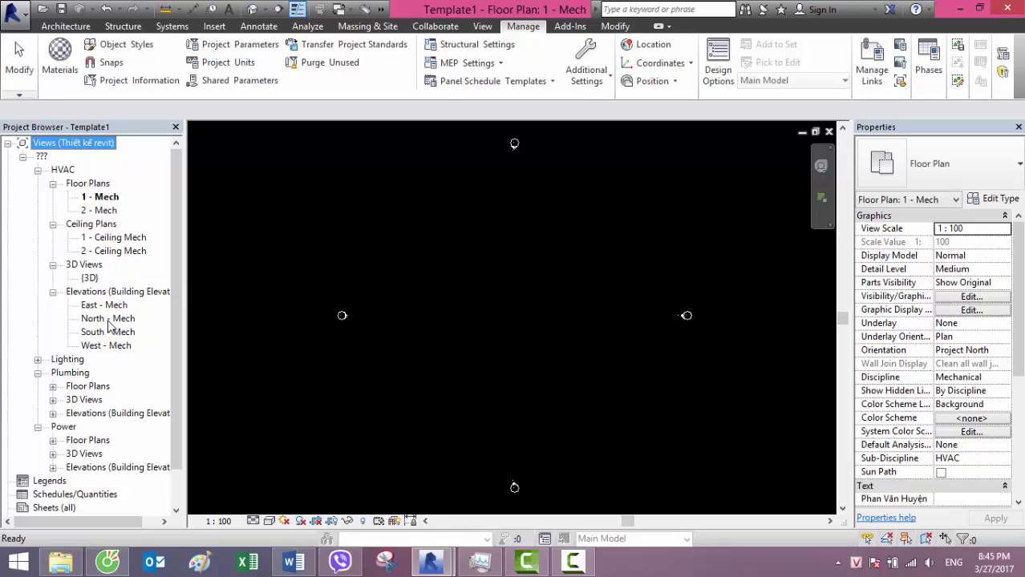
- Expand Lighting's Ceiling Plans, then select the 1 - Mech floor plan
{"action": "left_click", "coordinate": [37, 359]}
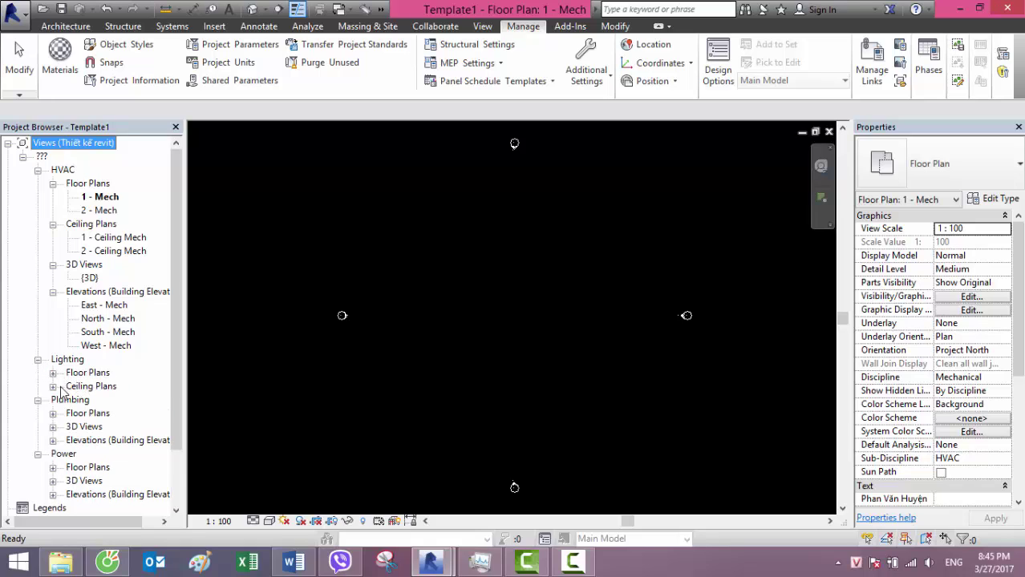
{"action": "left_click", "coordinate": [54, 387]}
{"action": "scroll", "coordinate": [40, 421], "scroll_direction": "down", "scroll_amount": 1}
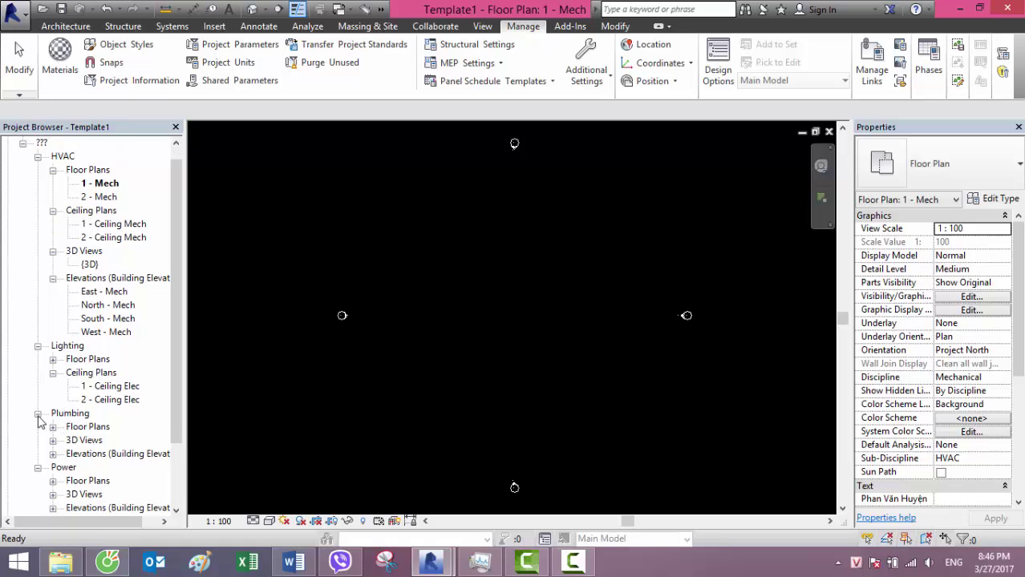
{"action": "left_click_drag", "start_coordinate": [178, 308], "coordinate": [167, 428]}
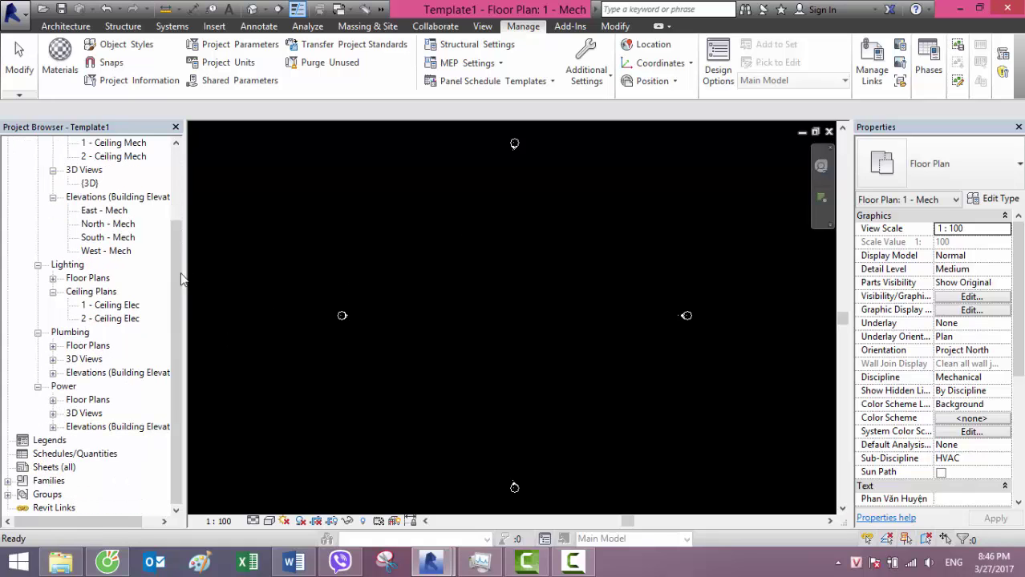
{"action": "left_click_drag", "start_coordinate": [183, 278], "coordinate": [201, 141]}
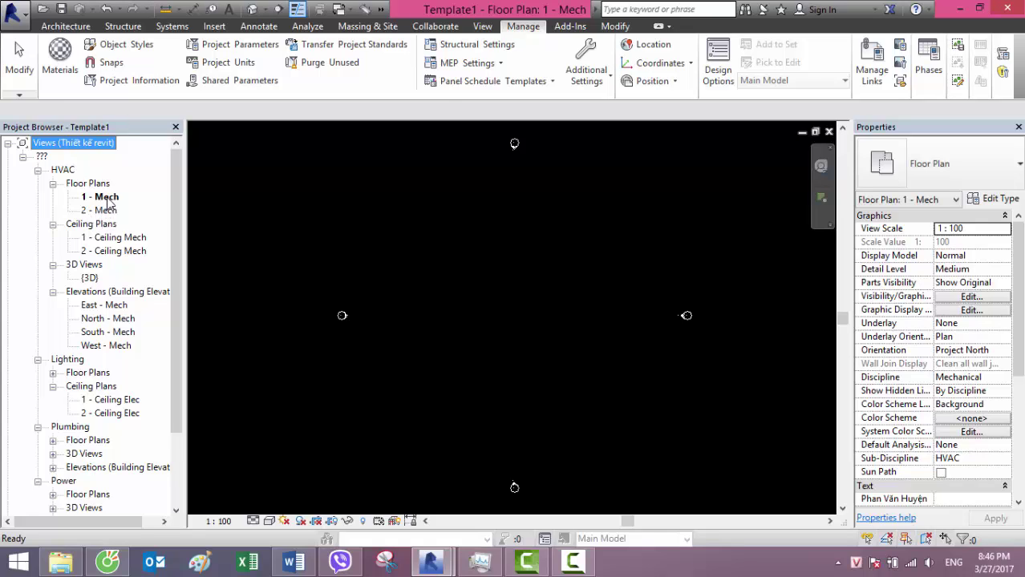
{"action": "left_click", "coordinate": [104, 197]}
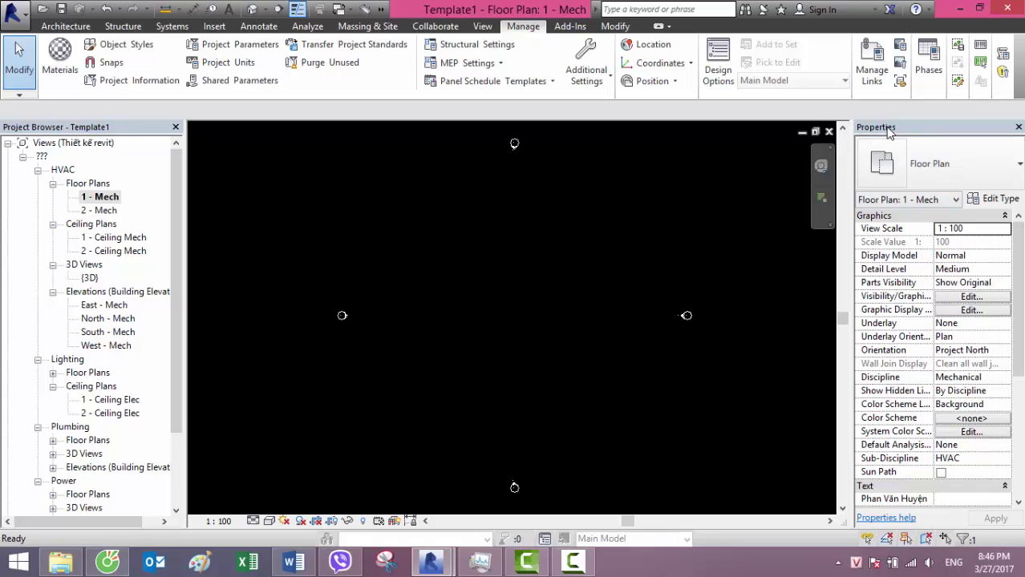
- Open the Apply View Template dialog for 1 - Mech from its View Template property
{"action": "scroll", "coordinate": [1017, 316], "scroll_direction": "down", "scroll_amount": 3}
{"action": "left_click_drag", "start_coordinate": [1017, 315], "coordinate": [1017, 375]}
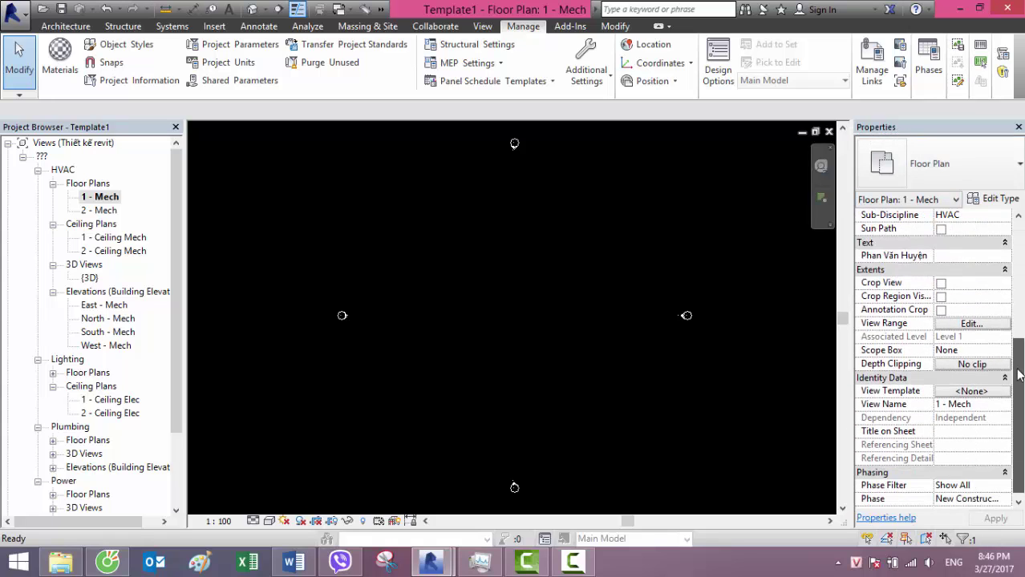
{"action": "left_click", "coordinate": [968, 393]}
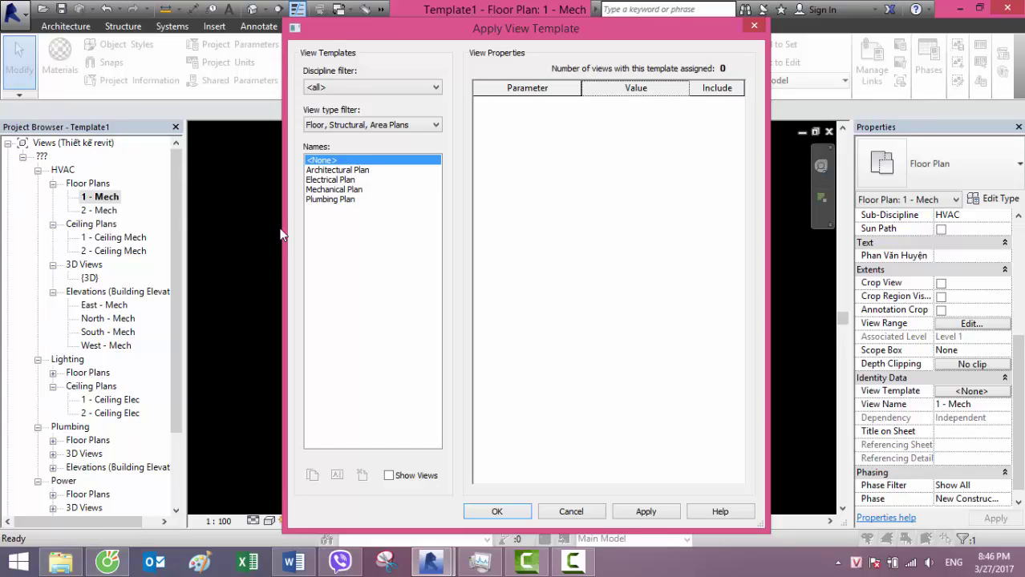
- Give 1 - Mech the Mechanical Plan template: Mechanical discipline, M_HVAC sub-discipline, Hệ thống cơ điện grouping
{"action": "left_click", "coordinate": [333, 190]}
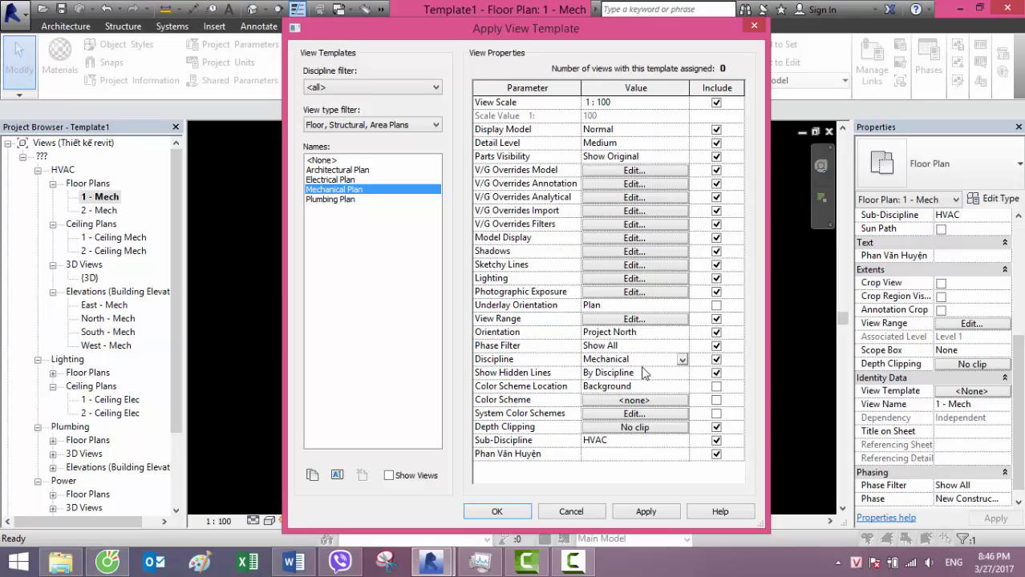
{"action": "left_click", "coordinate": [685, 362]}
{"action": "left_click", "coordinate": [622, 394]}
{"action": "left_click", "coordinate": [600, 443]}
{"action": "type", "text": "M"}
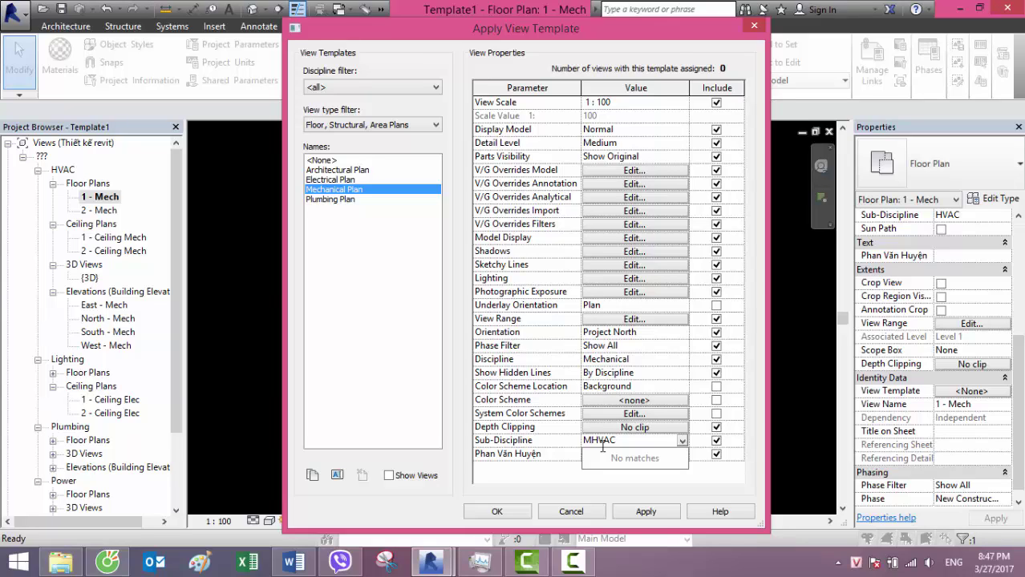
{"action": "type", "text": "_"}
{"action": "left_click", "coordinate": [557, 480]}
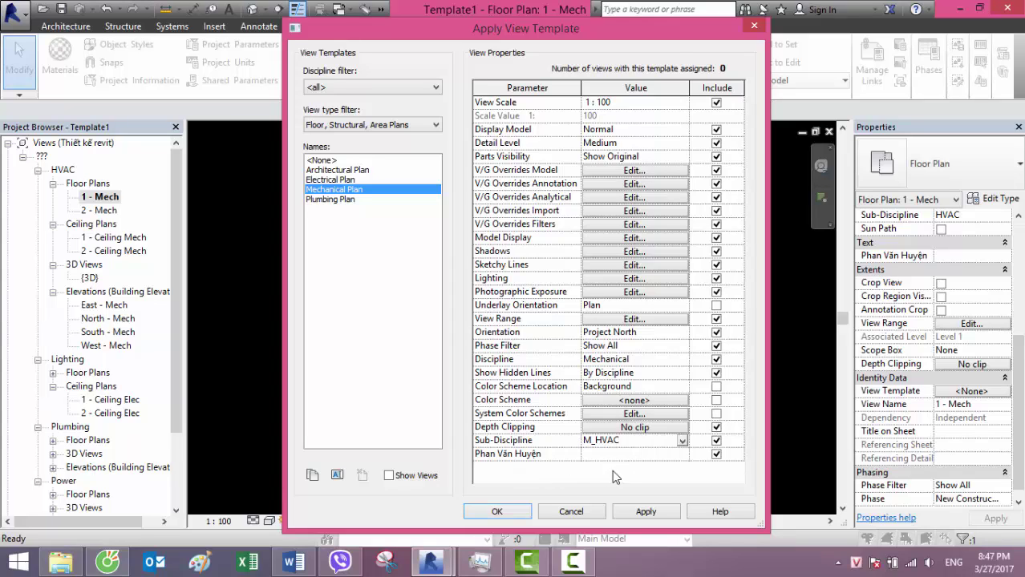
{"action": "left_click", "coordinate": [628, 454]}
{"action": "type", "text": "Hệ thống cơ điện"}
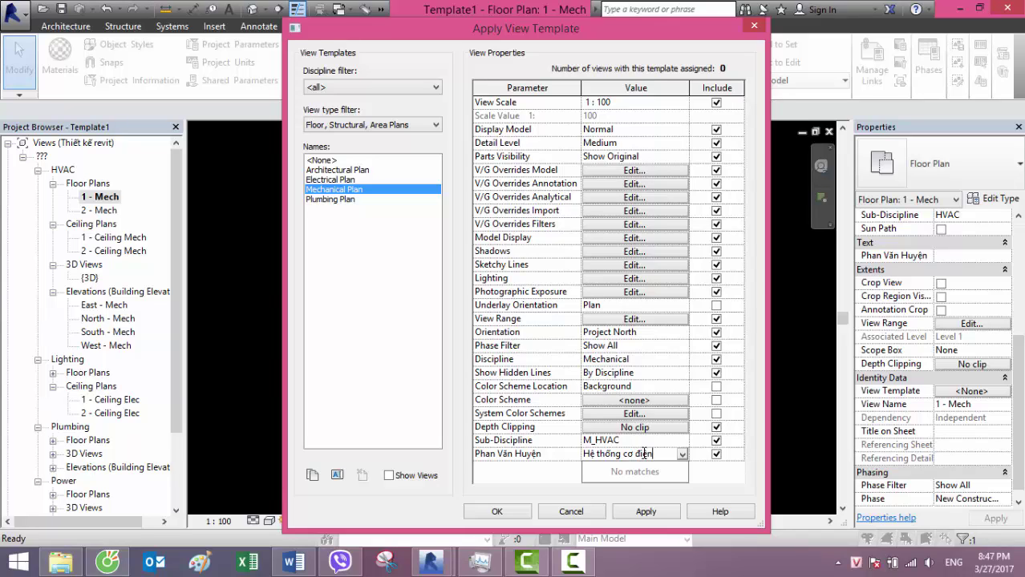
{"action": "left_click", "coordinate": [566, 479]}
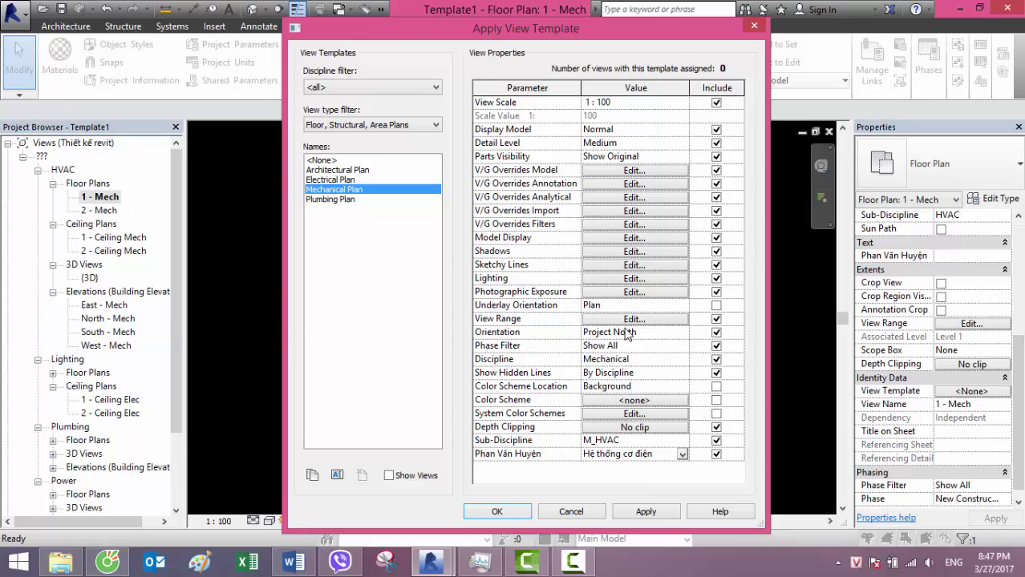
{"action": "left_click", "coordinate": [497, 512]}
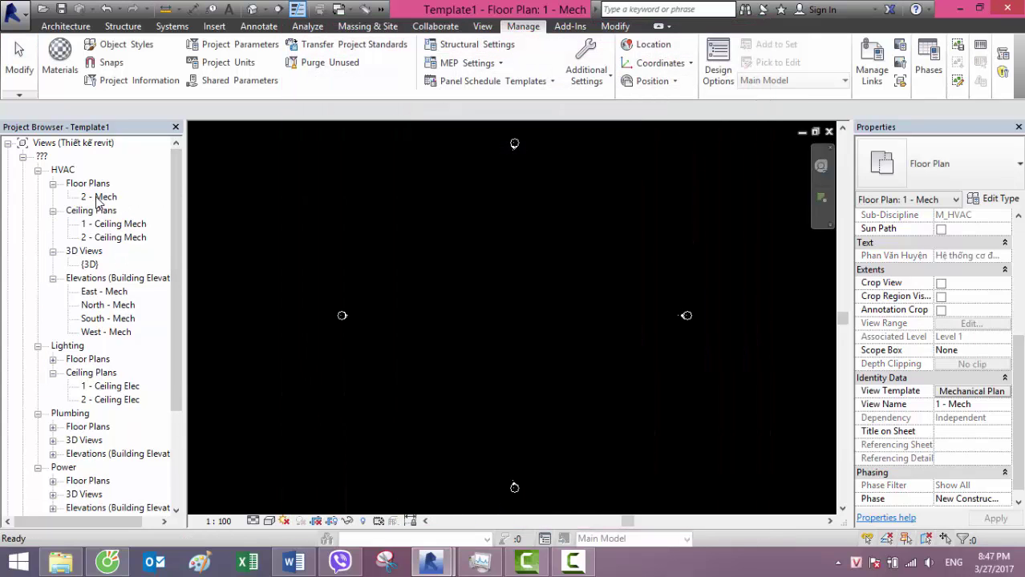
- Scroll the Project Browser to confirm 1 - Mech under Hệ thống cơ điện › M_HVAC, then select 2 - Mech
{"action": "left_click_drag", "start_coordinate": [179, 225], "coordinate": [179, 320]}
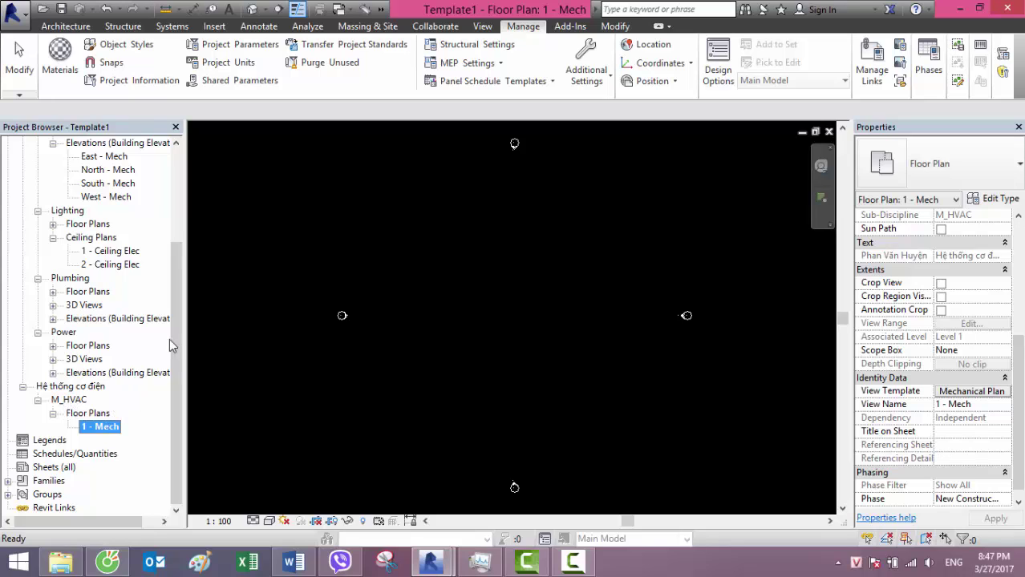
{"action": "left_click_drag", "start_coordinate": [176, 325], "coordinate": [203, 184]}
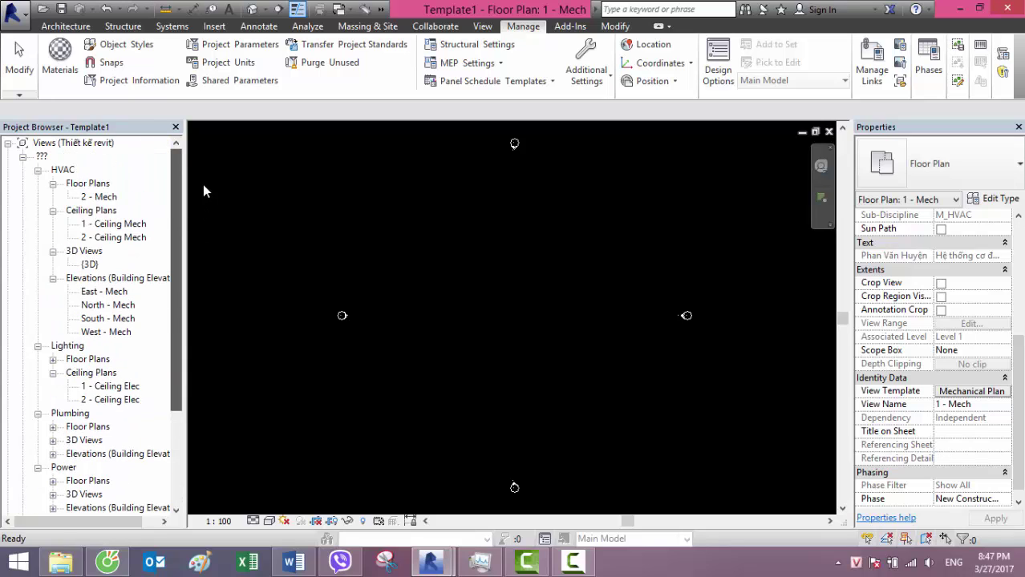
{"action": "left_click", "coordinate": [101, 197]}
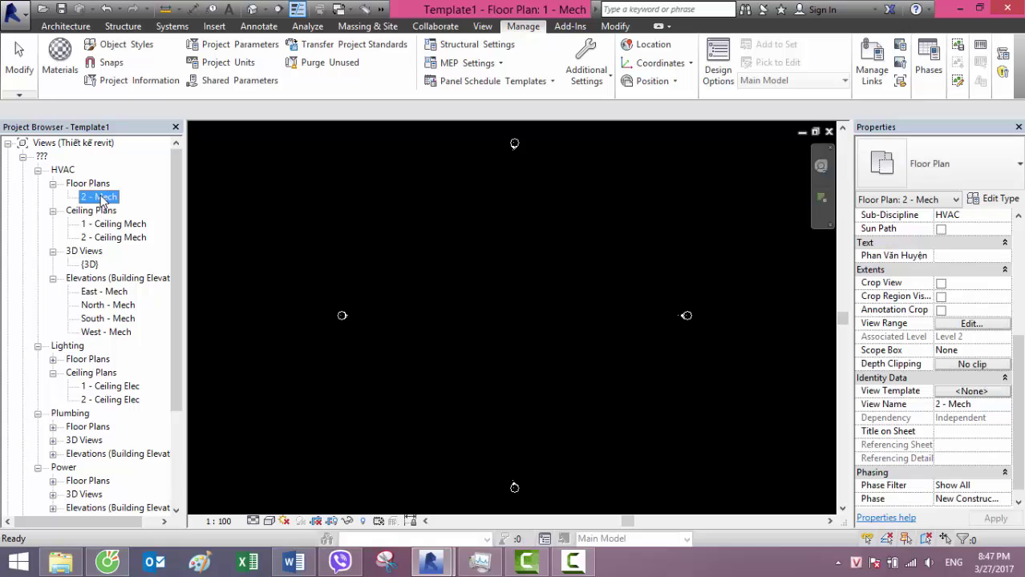
- Open the 2 - Mech floor plan and keep it selected in the Project Browser
{"action": "right_click", "coordinate": [96, 197]}
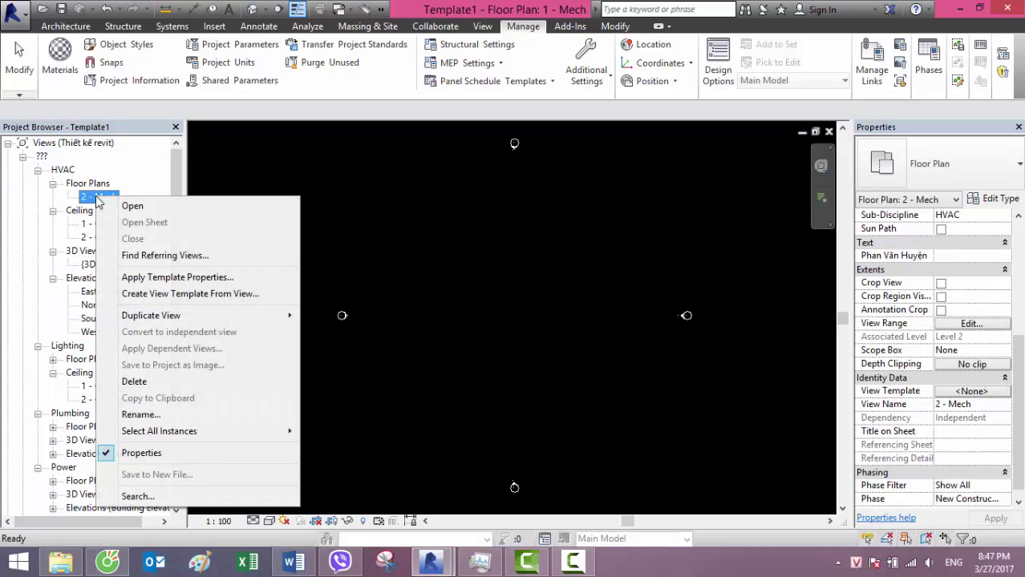
{"action": "left_click", "coordinate": [97, 203]}
{"action": "left_click", "coordinate": [112, 199]}
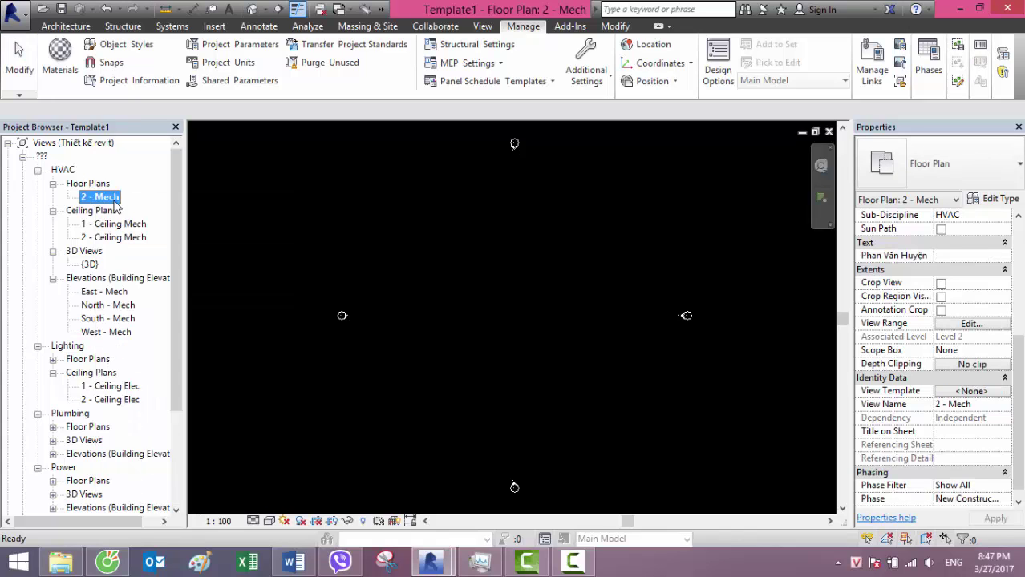
- Apply the Mechanical Plan template to 2 - Mech, keeping M_HVAC sub-discipline and Hệ thống cơ điện grouping
{"action": "left_click", "coordinate": [954, 392]}
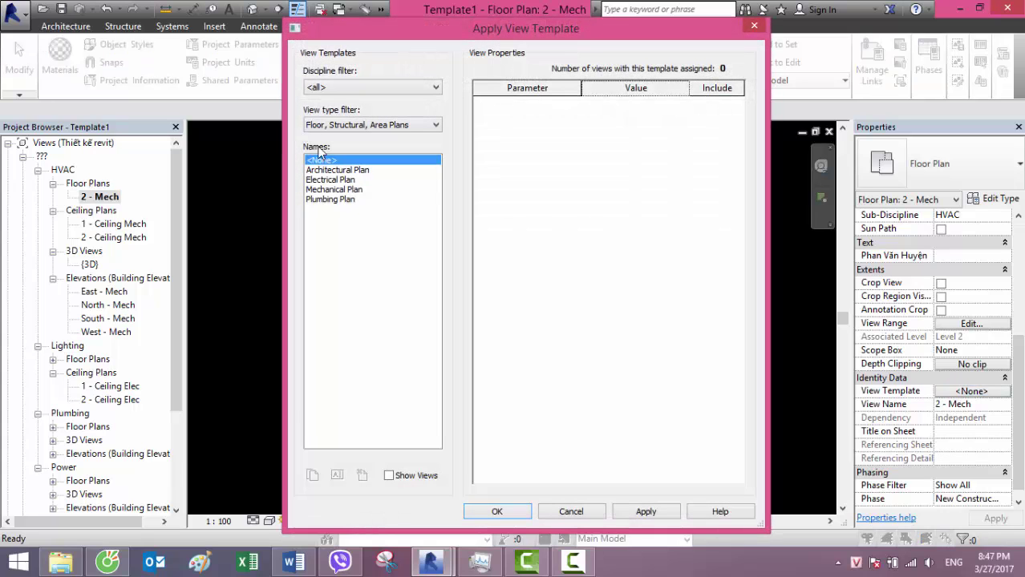
{"action": "left_click", "coordinate": [340, 190]}
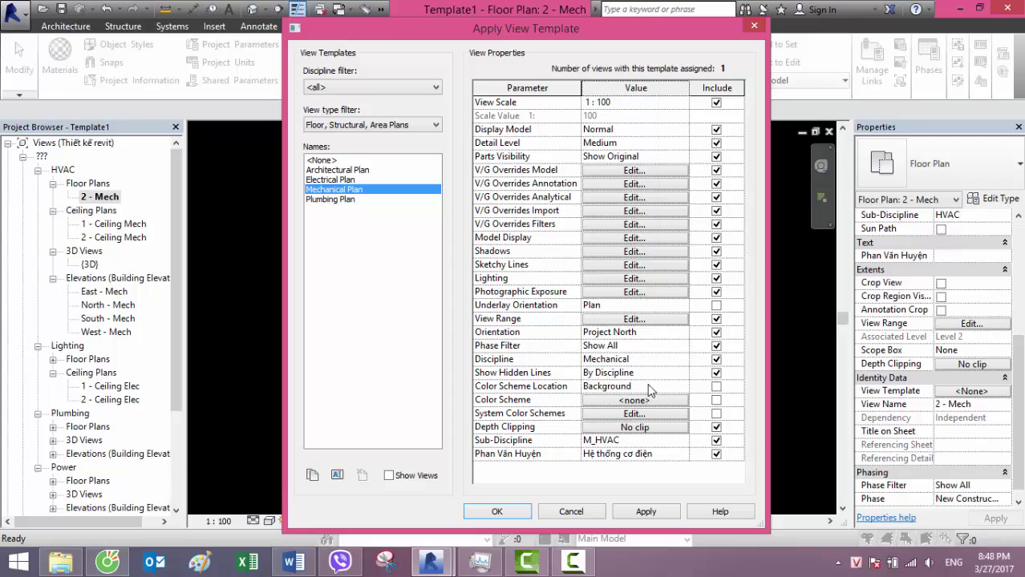
{"action": "left_click", "coordinate": [652, 360]}
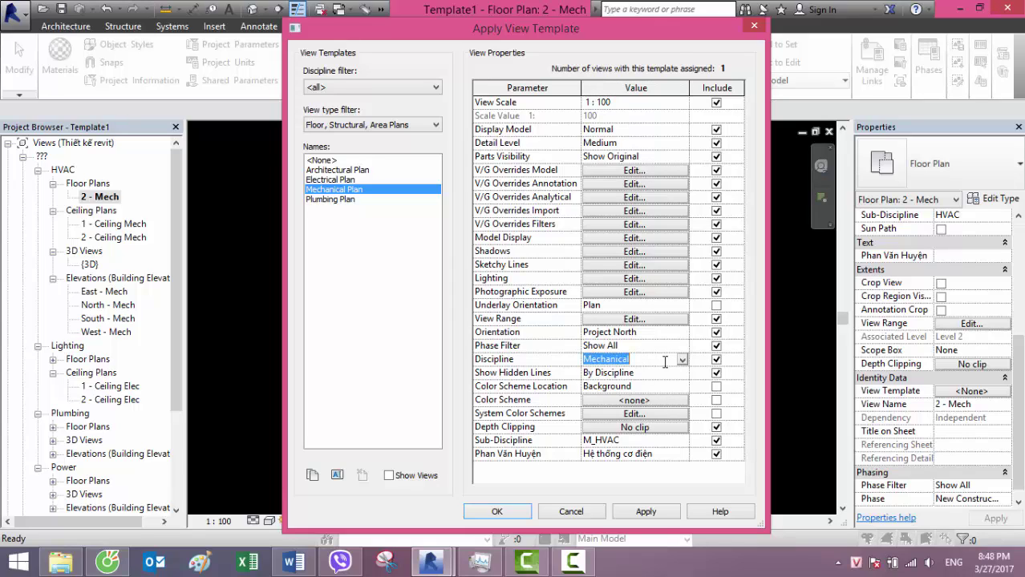
{"action": "left_click", "coordinate": [664, 440]}
{"action": "left_click", "coordinate": [683, 441]}
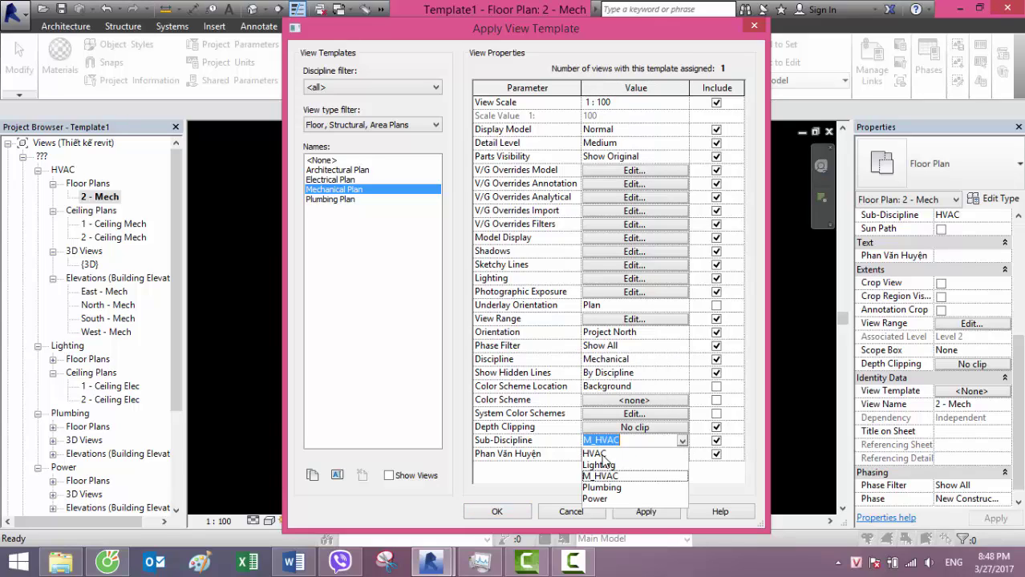
{"action": "left_click", "coordinate": [609, 478]}
{"action": "left_click", "coordinate": [656, 455]}
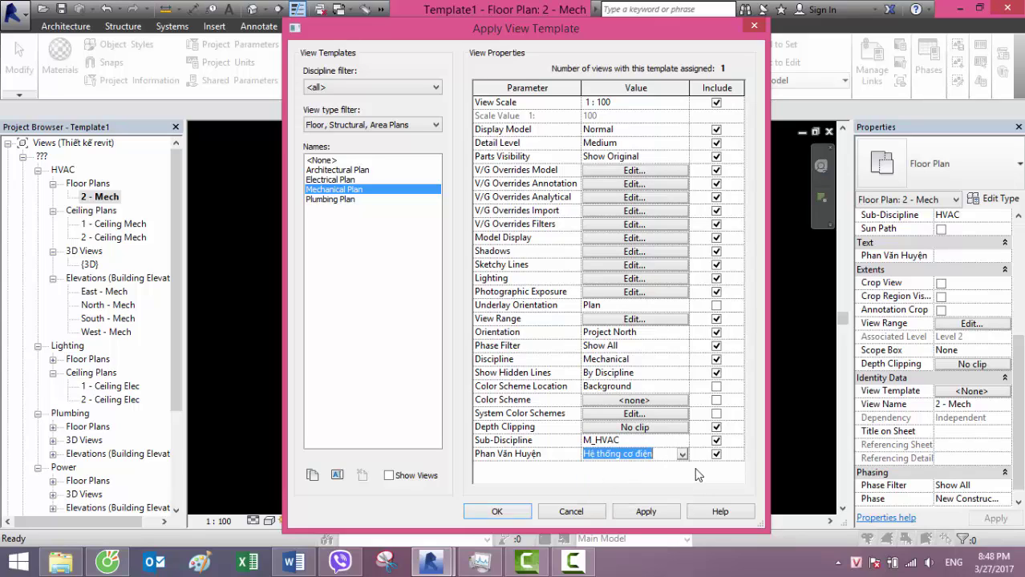
{"action": "left_click", "coordinate": [683, 453]}
{"action": "left_click", "coordinate": [657, 469]}
{"action": "left_click", "coordinate": [662, 474]}
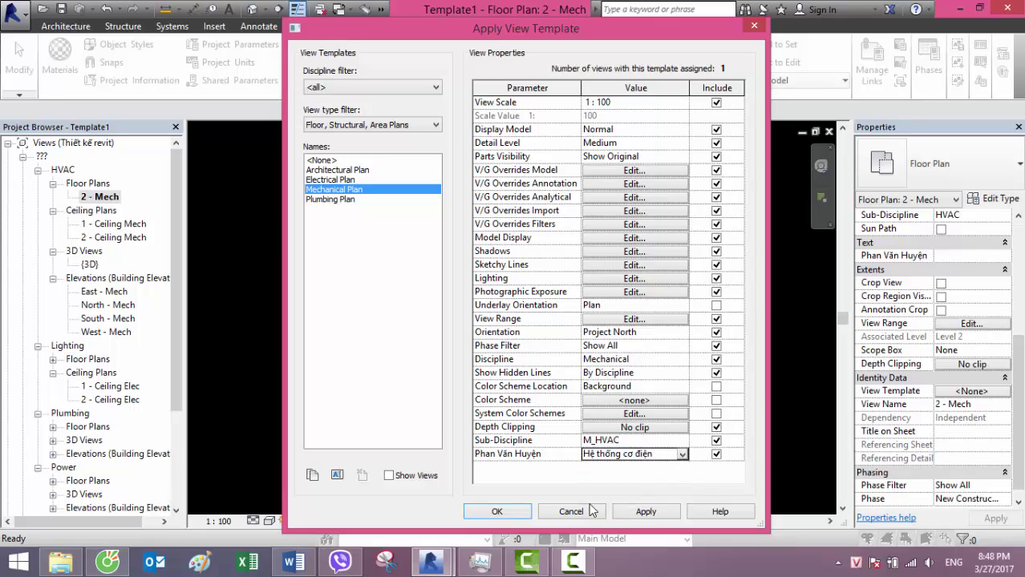
{"action": "left_click", "coordinate": [638, 514]}
{"action": "left_click", "coordinate": [496, 513]}
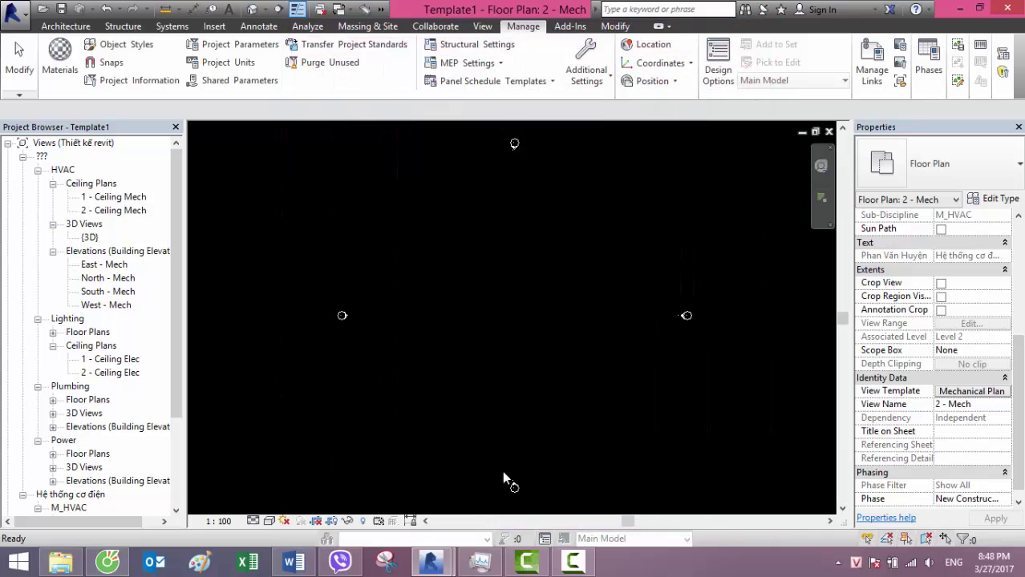
{"action": "scroll", "coordinate": [181, 216], "scroll_direction": "down", "scroll_amount": 3}
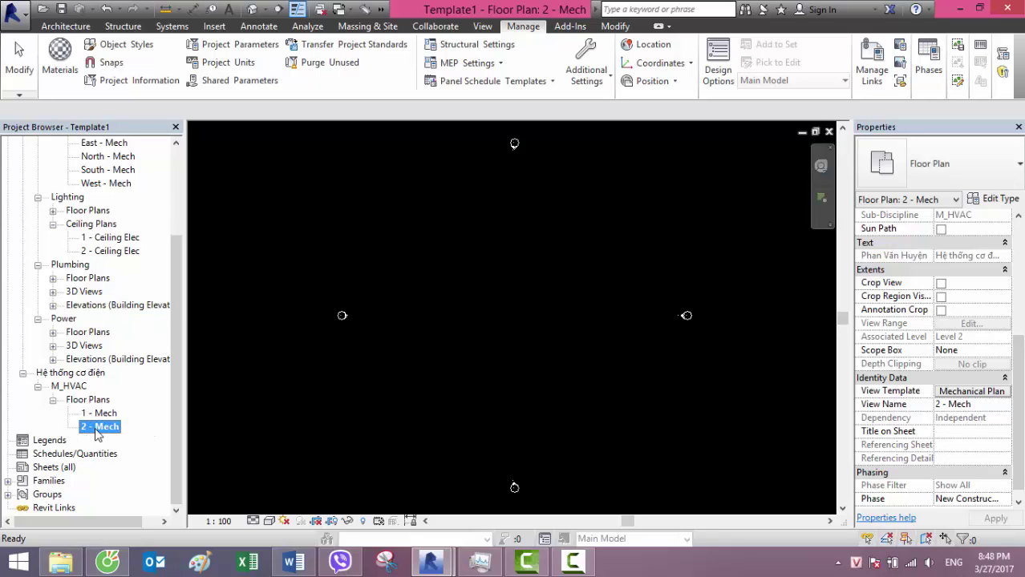
{"action": "scroll", "coordinate": [176, 370], "scroll_direction": "up", "scroll_amount": 3}
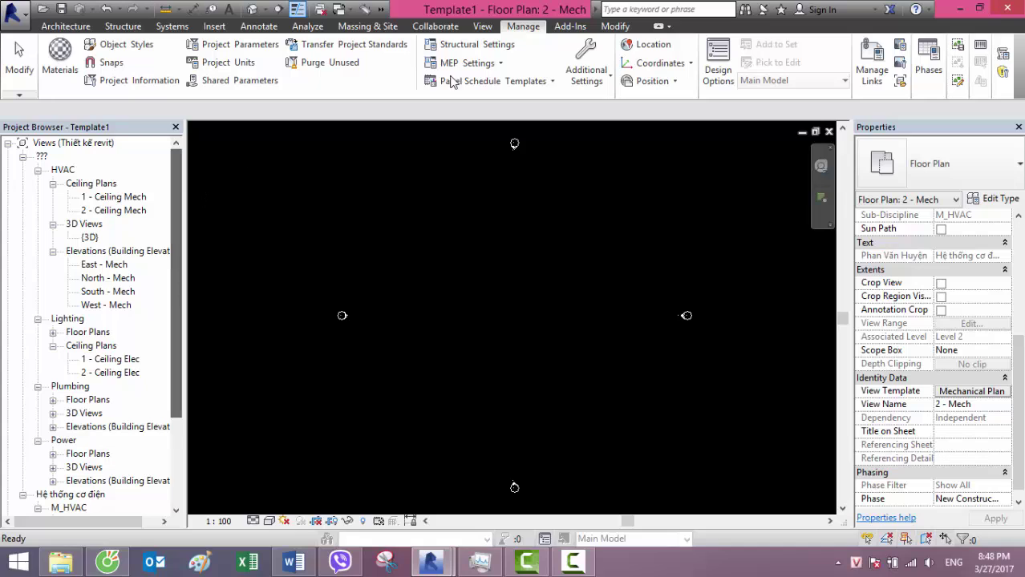
{"action": "scroll", "coordinate": [178, 371], "scroll_direction": "down", "scroll_amount": 3}
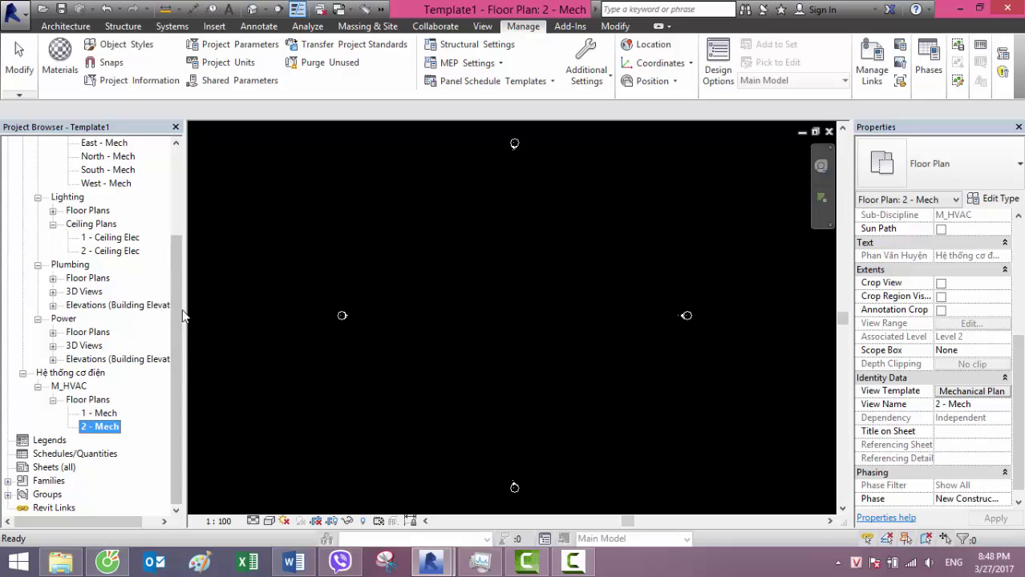
{"action": "scroll", "coordinate": [184, 207], "scroll_direction": "up", "scroll_amount": 3}
{"action": "scroll", "coordinate": [183, 207], "scroll_direction": "up", "scroll_amount": 3}
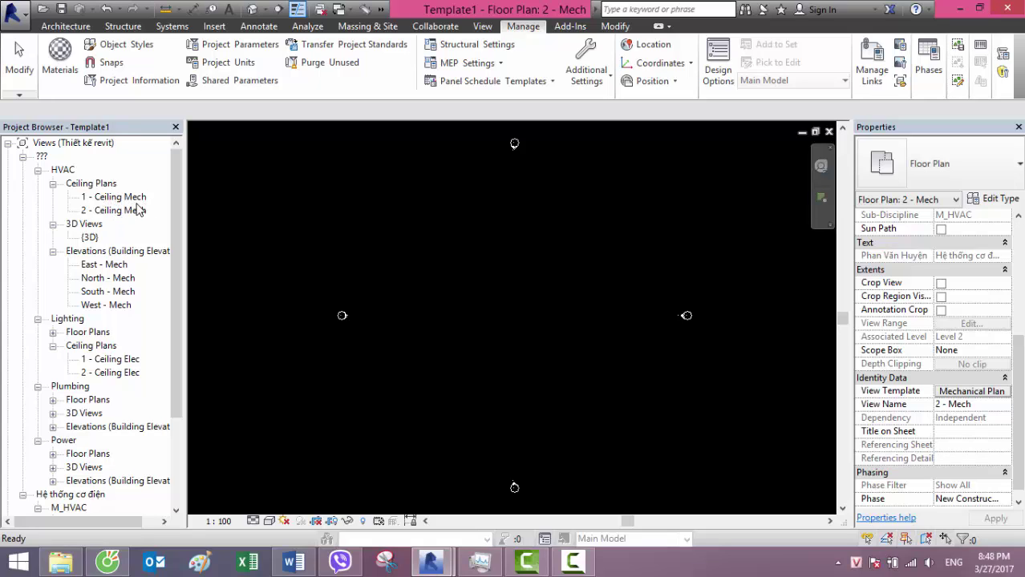
- Select 1 - Ceiling Mech and 2 - Ceiling Mech and choose the Mechanical Ceiling view template
{"action": "left_click", "coordinate": [102, 197]}
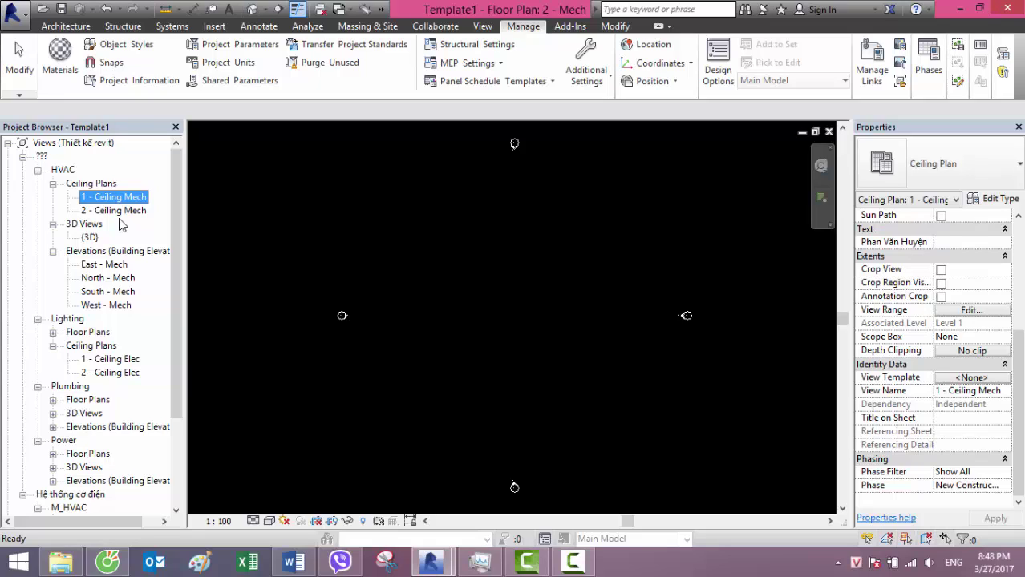
{"action": "left_click", "coordinate": [120, 211], "text": "ctrl"}
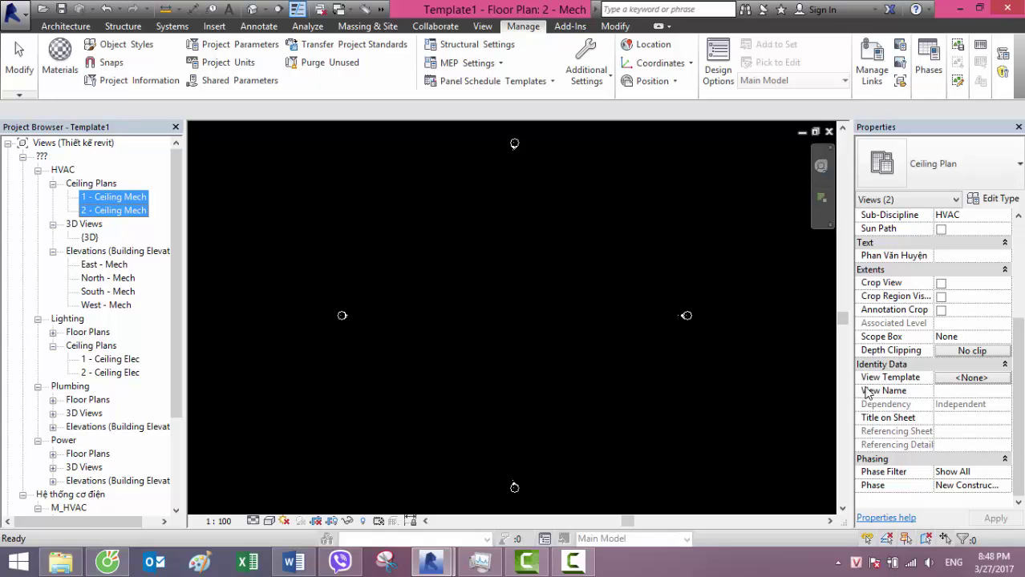
{"action": "left_click", "coordinate": [973, 388]}
{"action": "left_click", "coordinate": [972, 379]}
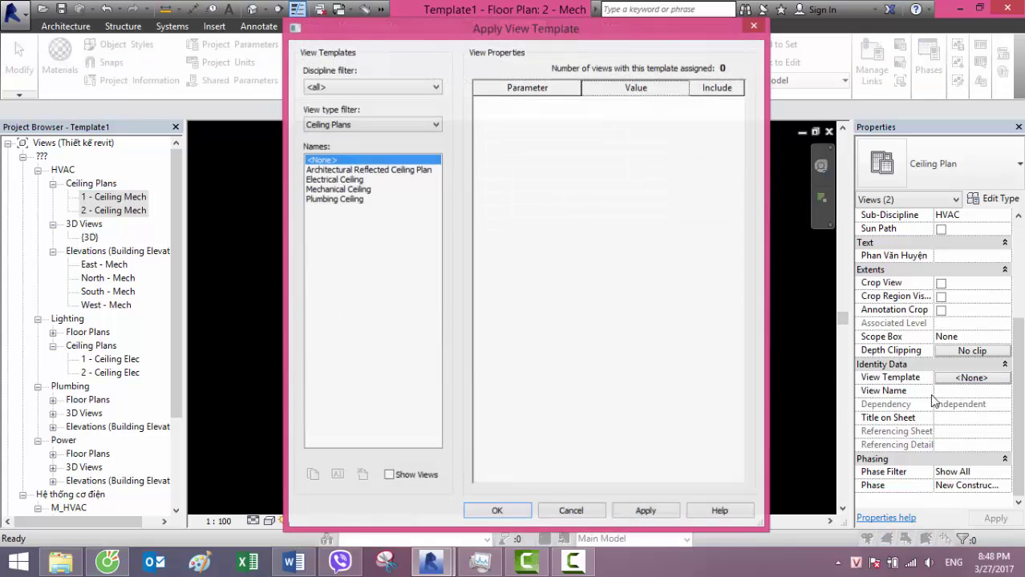
{"action": "left_click", "coordinate": [354, 127]}
{"action": "left_click", "coordinate": [314, 127]}
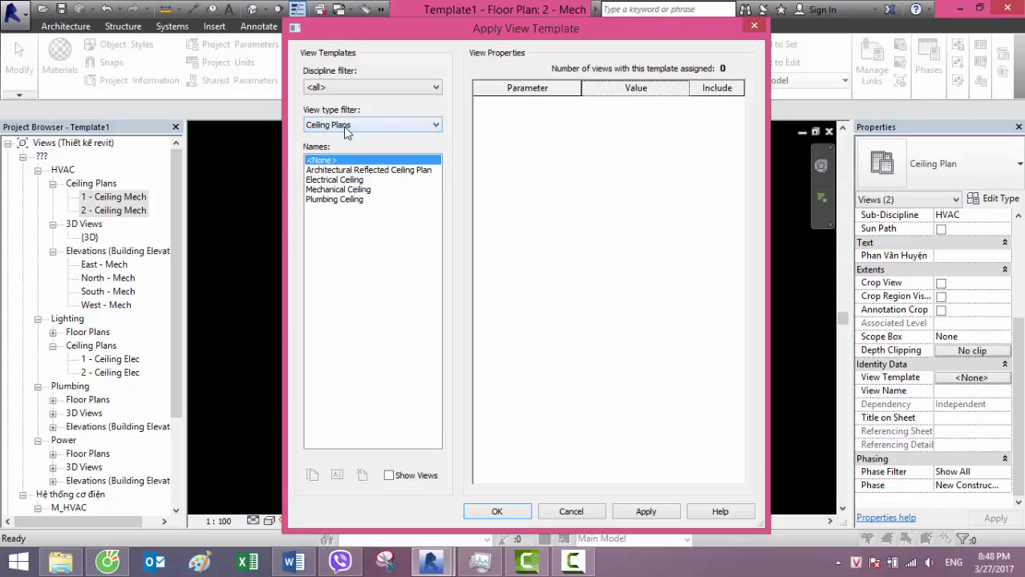
{"action": "left_click", "coordinate": [337, 190]}
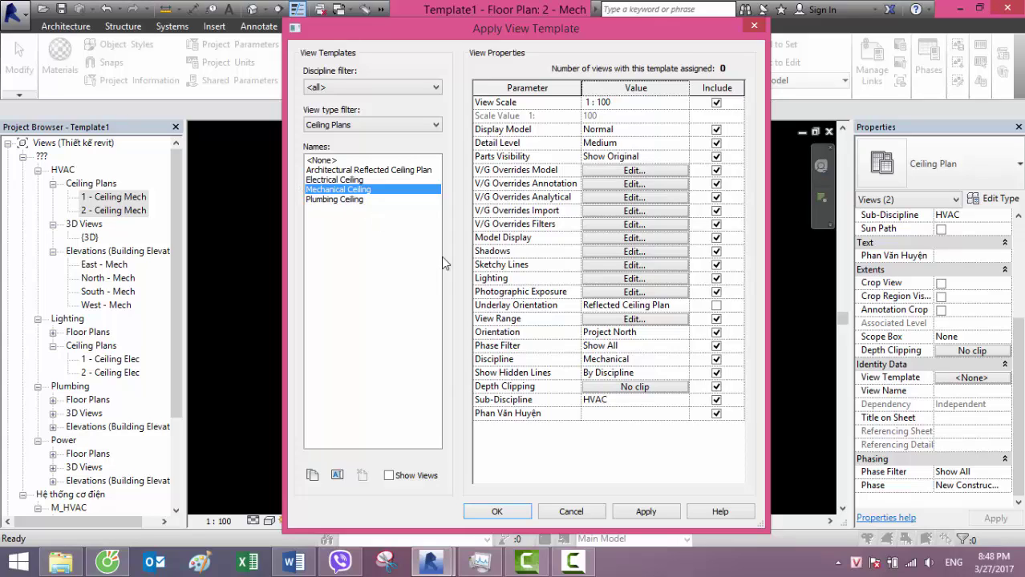
- Change the sub-discipline from HVAC to M_HVAC, set grouping to Hệ thống cơ điện, and apply
{"action": "left_click", "coordinate": [616, 359]}
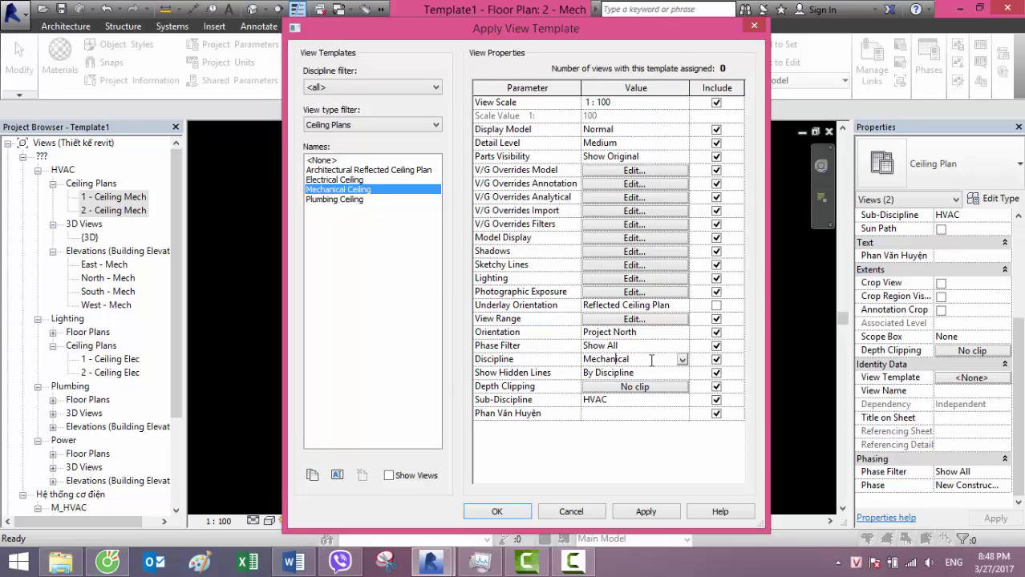
{"action": "left_click", "coordinate": [658, 401]}
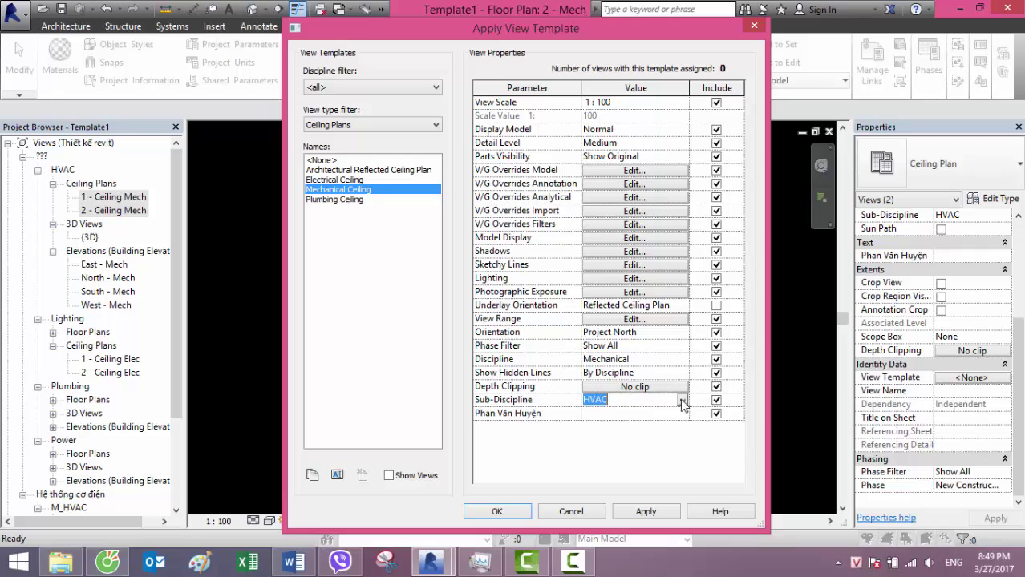
{"action": "left_click", "coordinate": [663, 404]}
{"action": "left_click", "coordinate": [624, 436]}
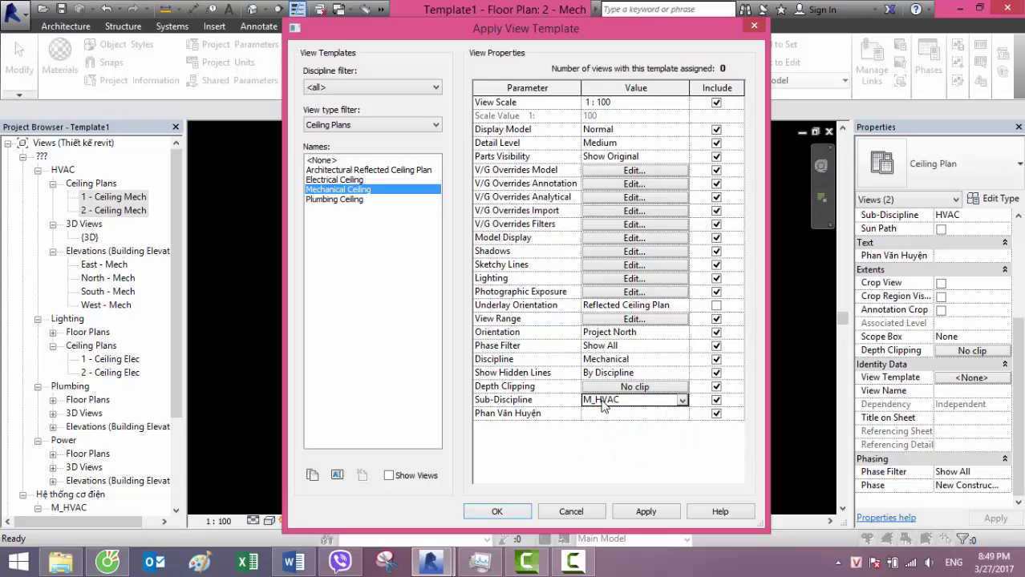
{"action": "left_click", "coordinate": [644, 417]}
{"action": "left_click", "coordinate": [681, 414]}
{"action": "left_click", "coordinate": [629, 427]}
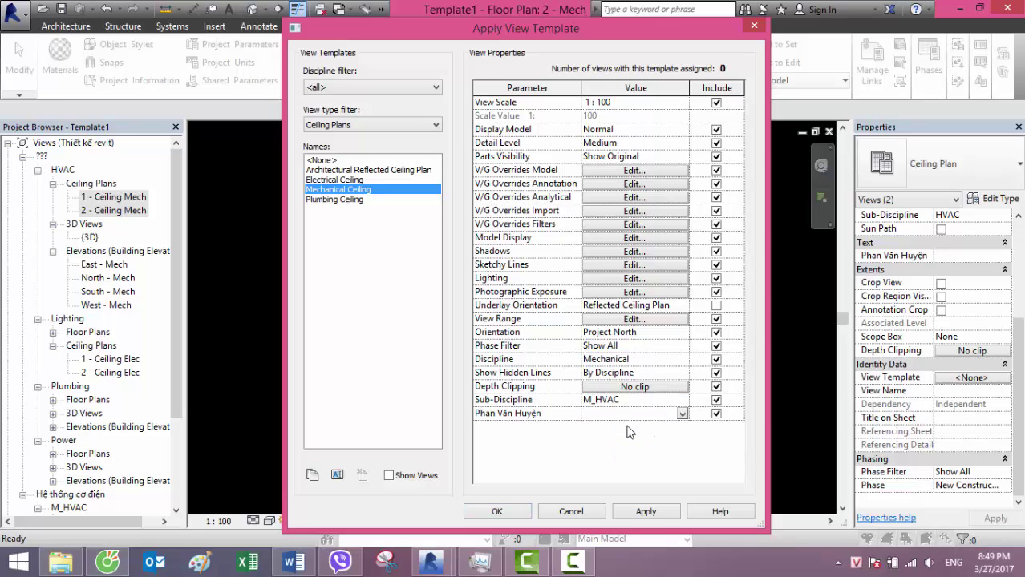
{"action": "left_click", "coordinate": [515, 516]}
{"action": "left_click_drag", "start_coordinate": [178, 201], "coordinate": [177, 279]}
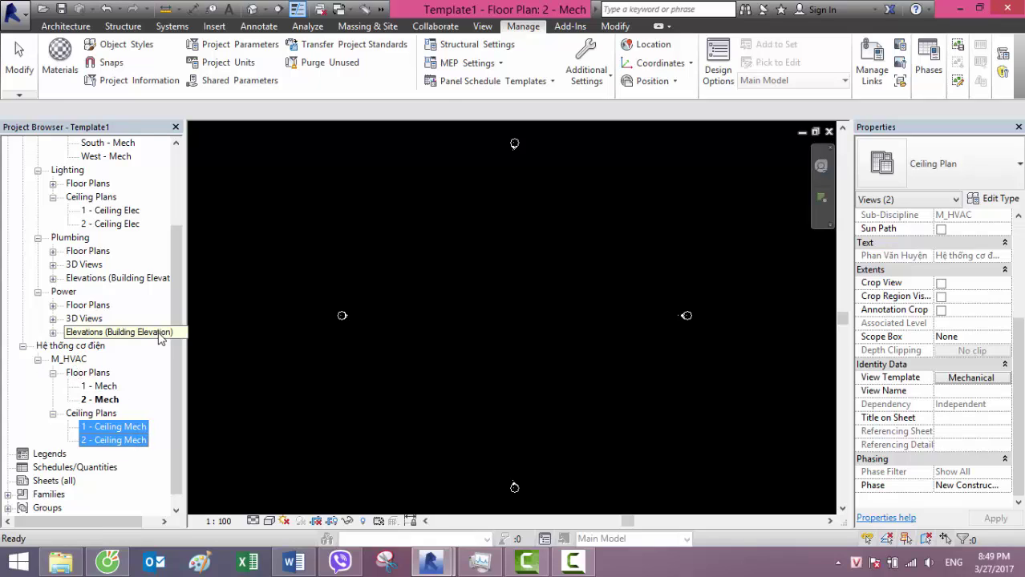
{"action": "left_click_drag", "start_coordinate": [169, 333], "coordinate": [188, 252]}
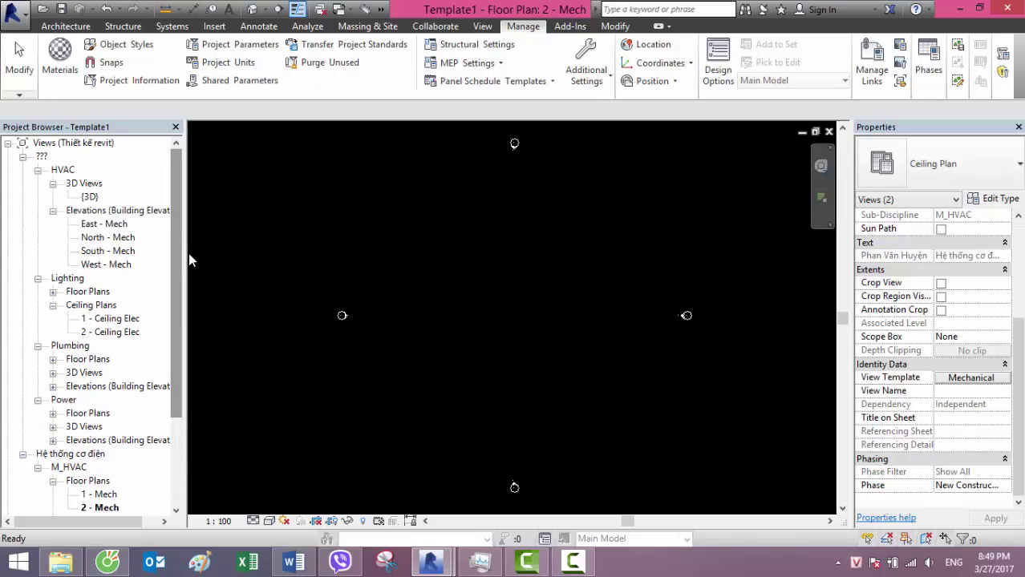
- For the {3D} view, filter templates to elevations and sections and choose Mechanical Elevation
{"action": "left_click", "coordinate": [90, 198]}
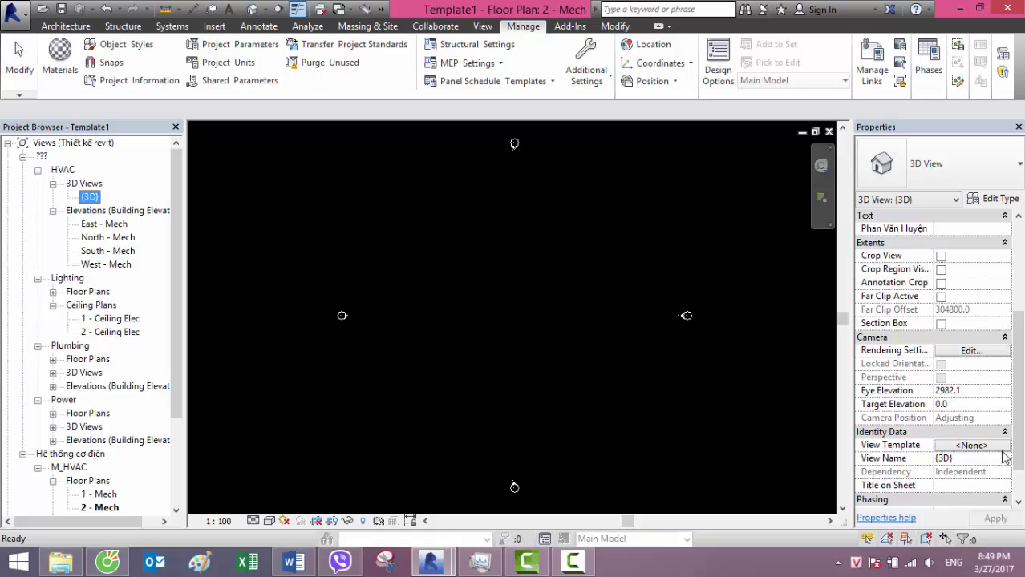
{"action": "left_click", "coordinate": [988, 446]}
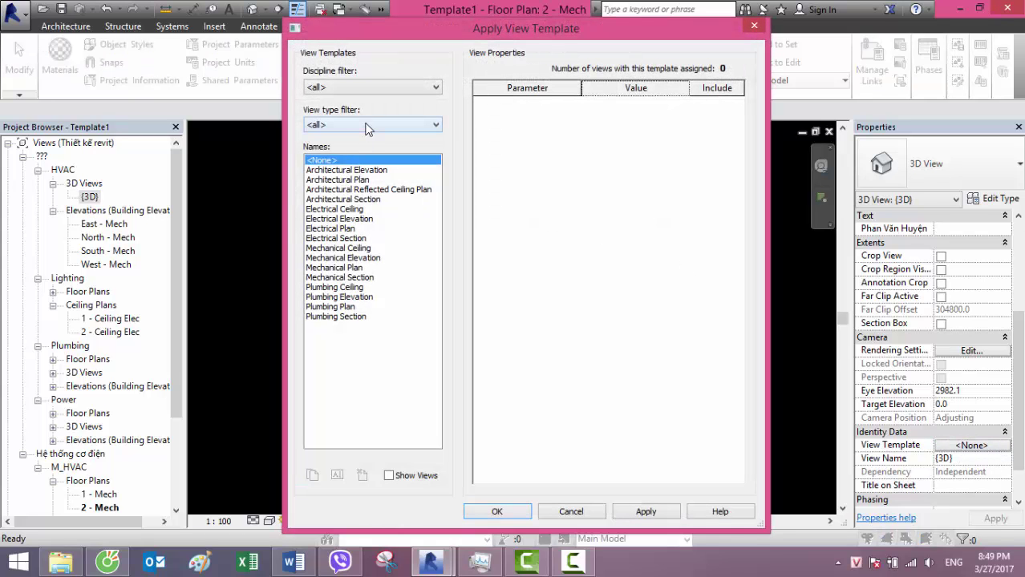
{"action": "left_click", "coordinate": [367, 126]}
{"action": "left_click", "coordinate": [366, 155]}
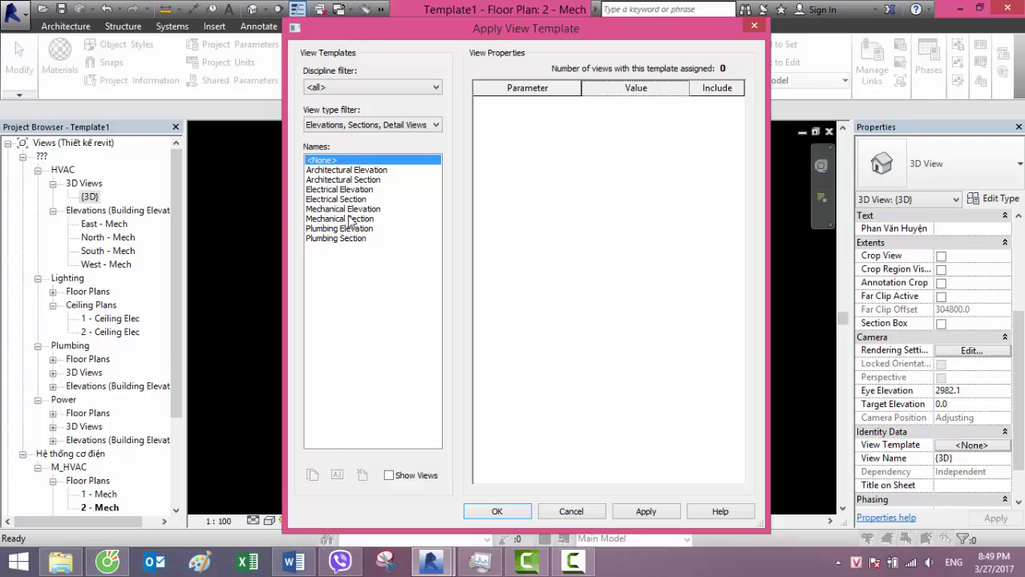
{"action": "left_click", "coordinate": [344, 210]}
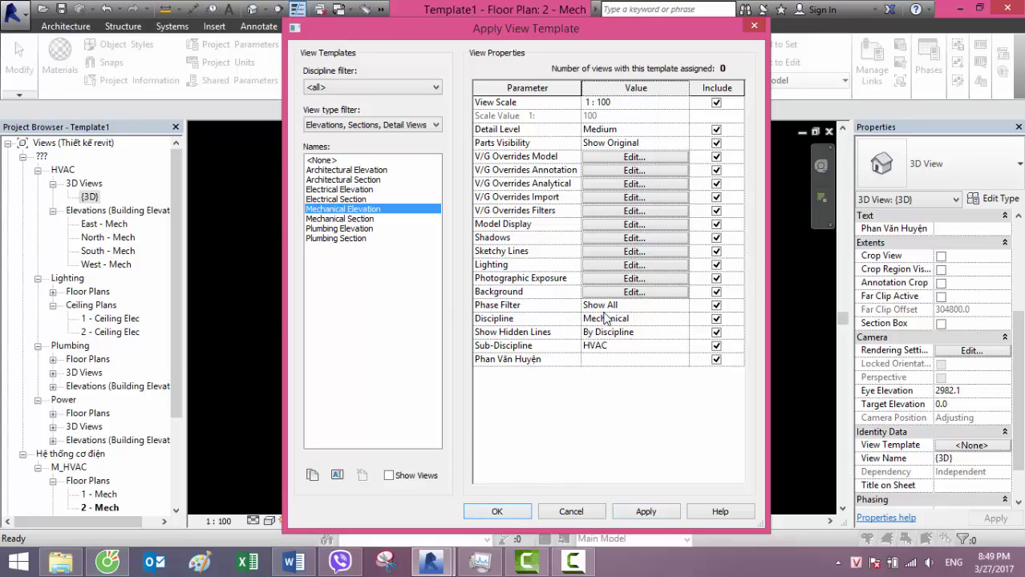
- Set the sub-discipline to M_HVAC and grouping to Hệ thống cơ điện, then apply to {3D}
{"action": "left_click", "coordinate": [658, 319]}
{"action": "left_click", "coordinate": [625, 347]}
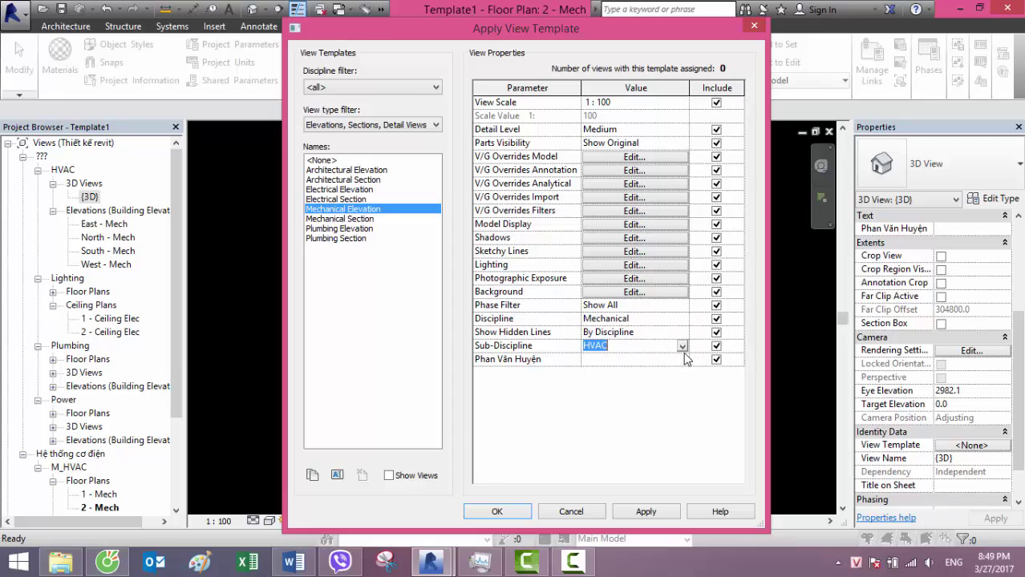
{"action": "left_click", "coordinate": [586, 348]}
{"action": "type", "text": "M"}
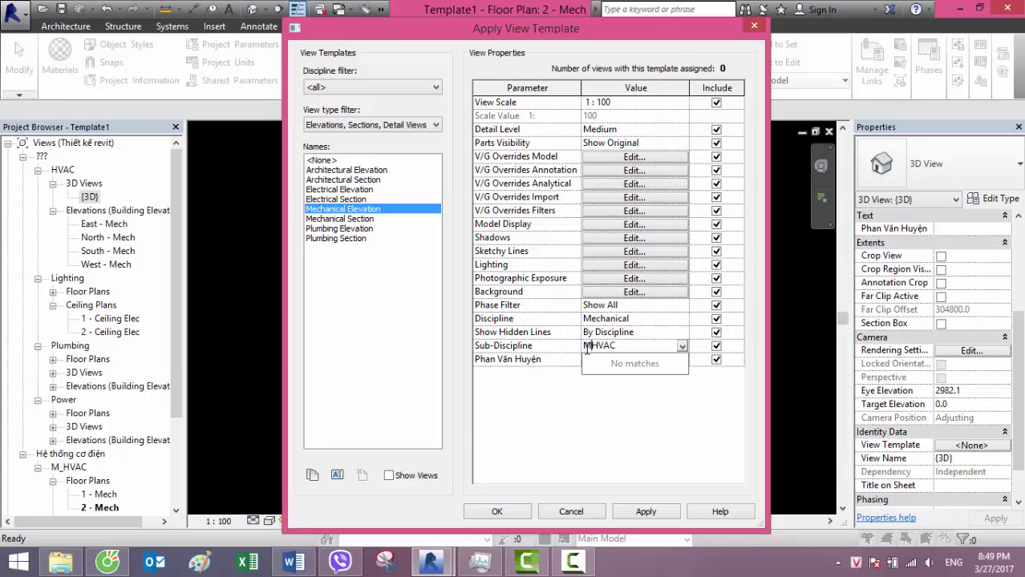
{"action": "type", "text": "_"}
{"action": "key", "text": "Tab"}
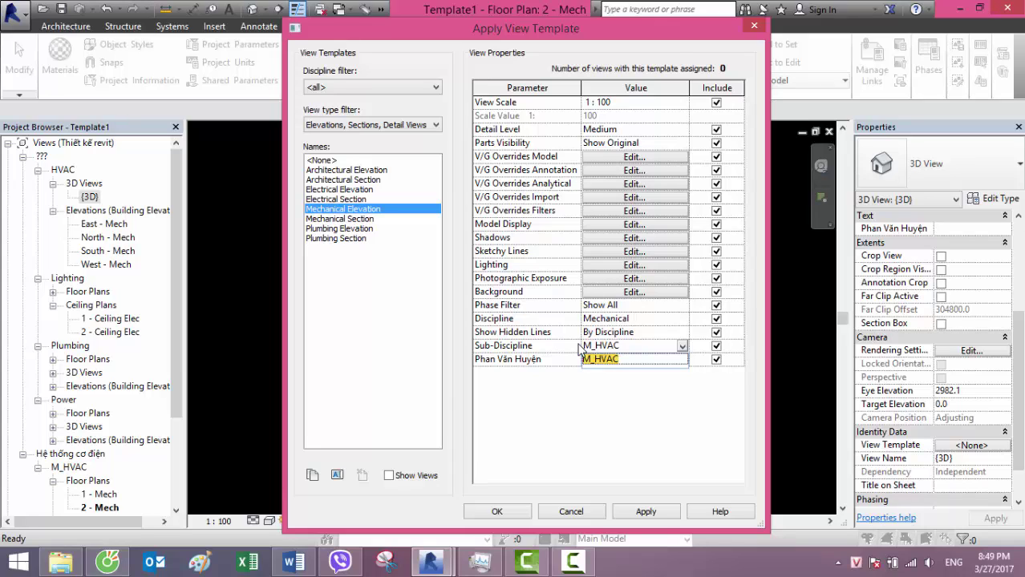
{"action": "left_click", "coordinate": [626, 362]}
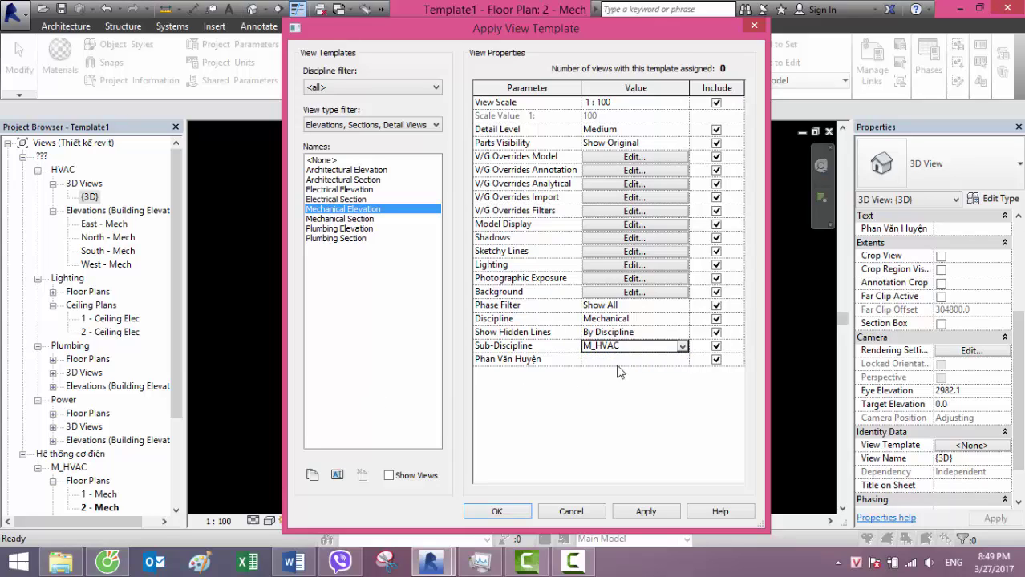
{"action": "left_click", "coordinate": [625, 361]}
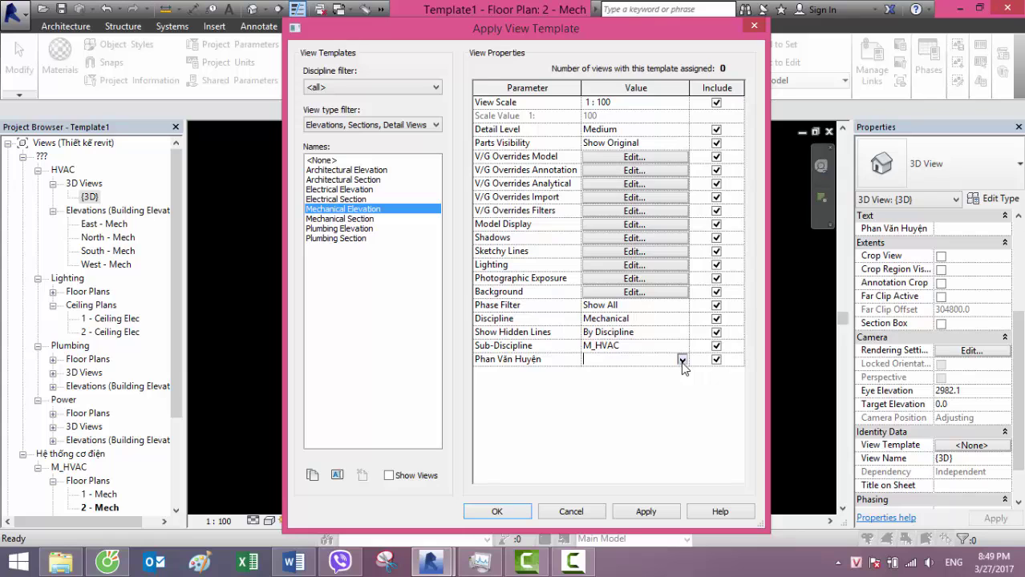
{"action": "left_click", "coordinate": [682, 362]}
{"action": "left_click", "coordinate": [626, 374]}
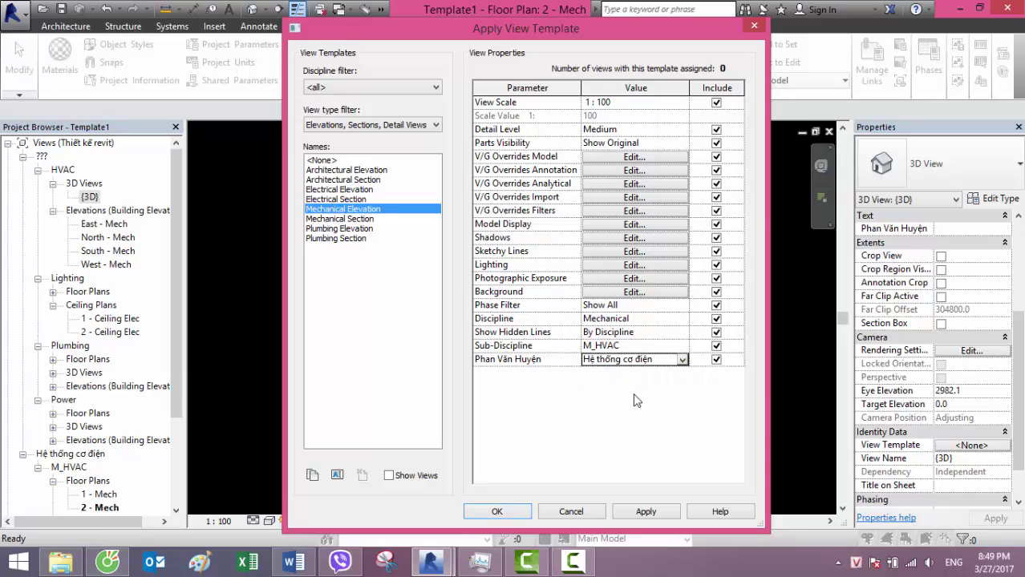
{"action": "left_click", "coordinate": [656, 512]}
{"action": "left_click", "coordinate": [499, 513]}
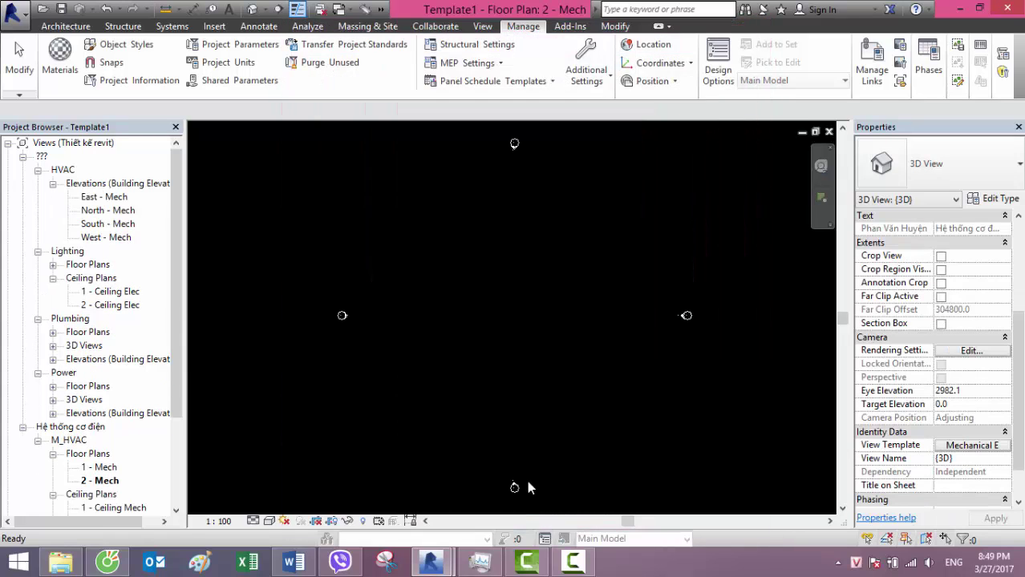
{"action": "scroll", "coordinate": [176, 195], "scroll_direction": "down", "scroll_amount": 3}
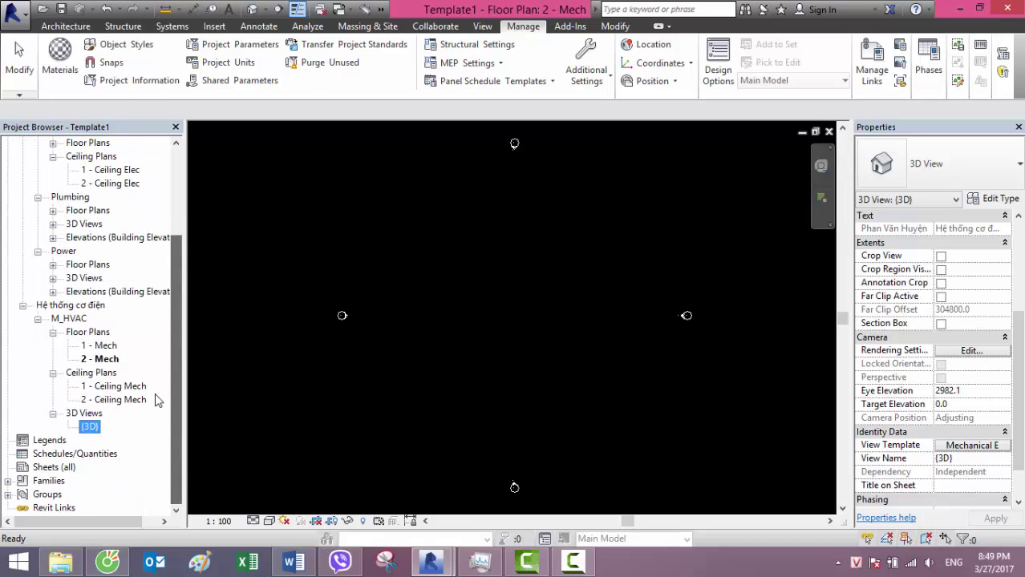
{"action": "left_click_drag", "start_coordinate": [172, 367], "coordinate": [173, 214]}
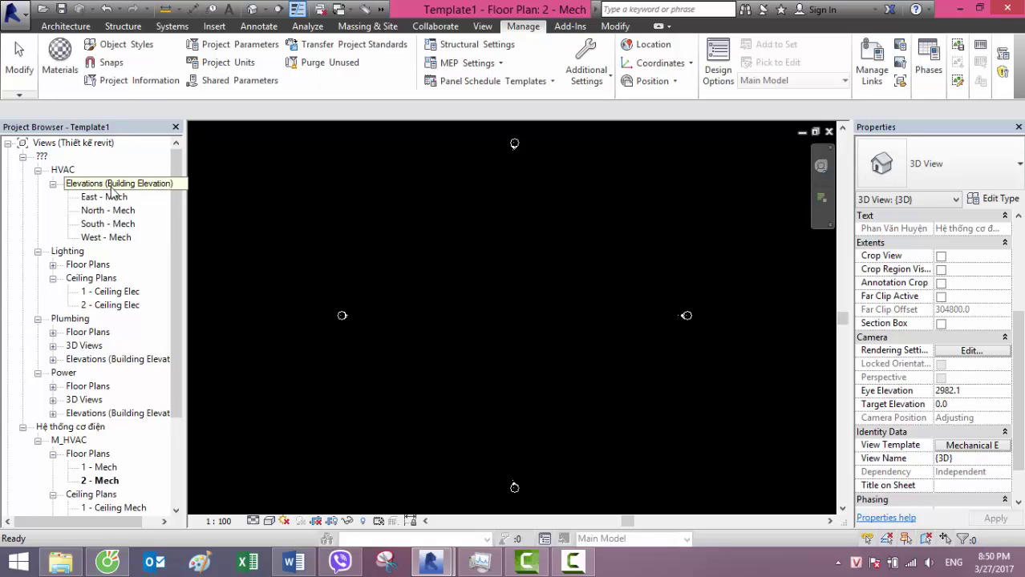
- Apply the Mechanical Elevation template to East, North, South and West - Mech elevations
{"action": "left_click", "coordinate": [104, 197]}
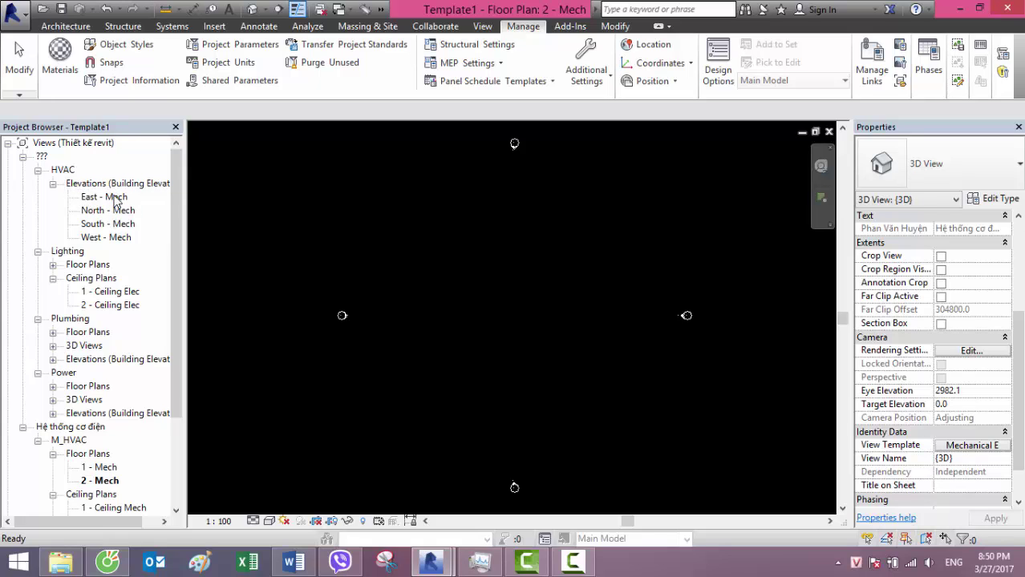
{"action": "left_click", "coordinate": [120, 237], "text": "shift"}
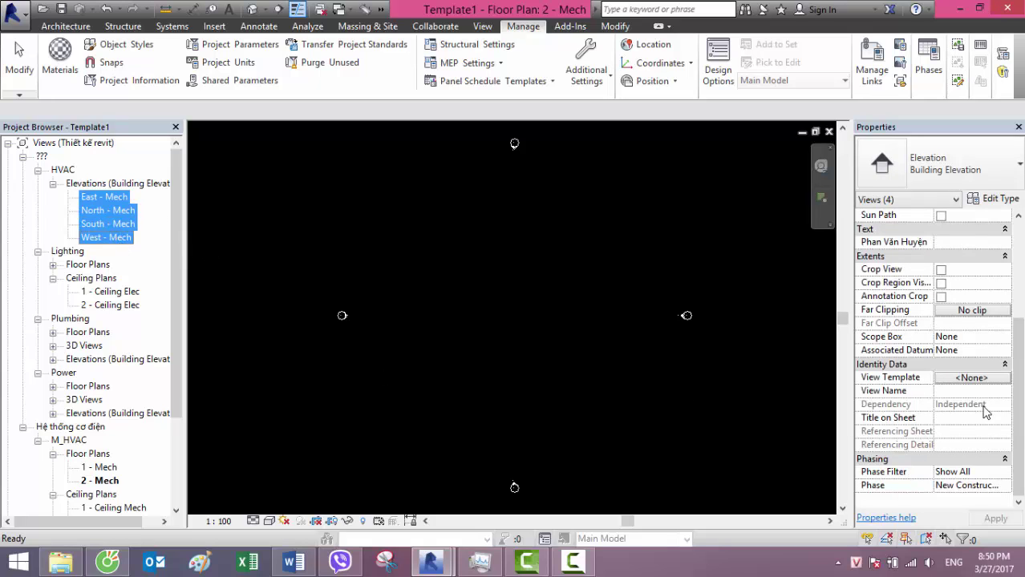
{"action": "left_click", "coordinate": [975, 377]}
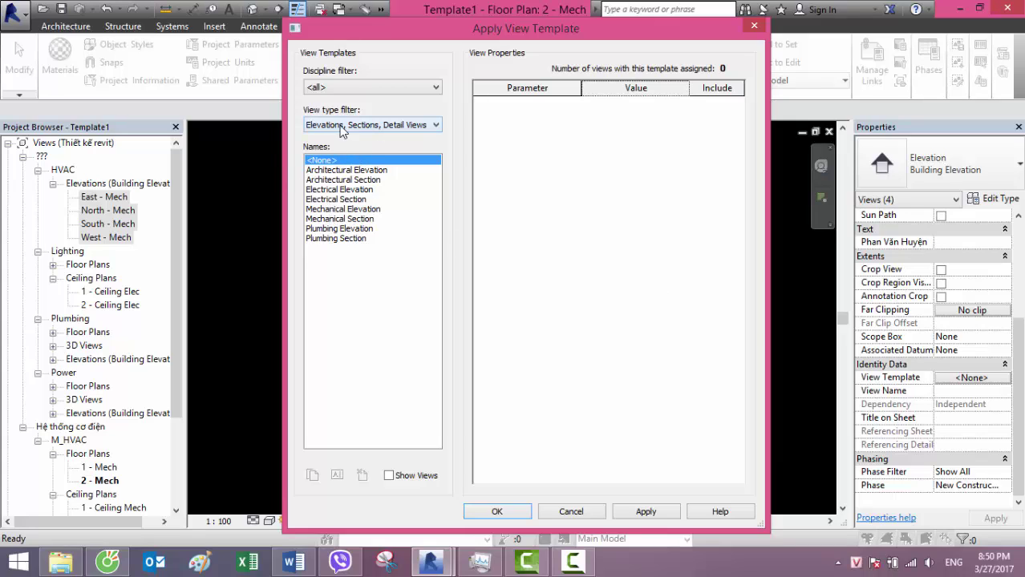
{"action": "left_click", "coordinate": [341, 209]}
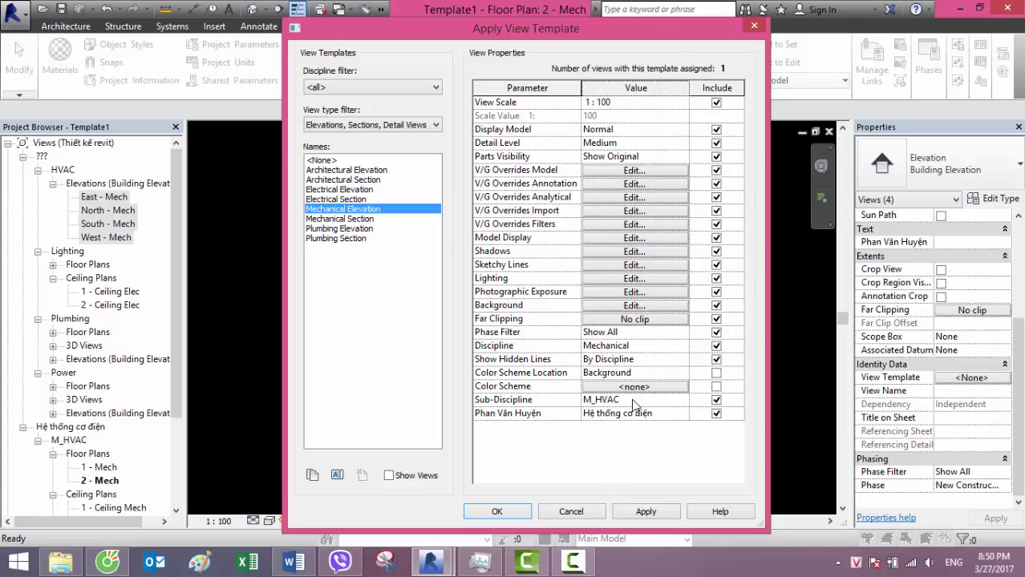
{"action": "left_click", "coordinate": [642, 346]}
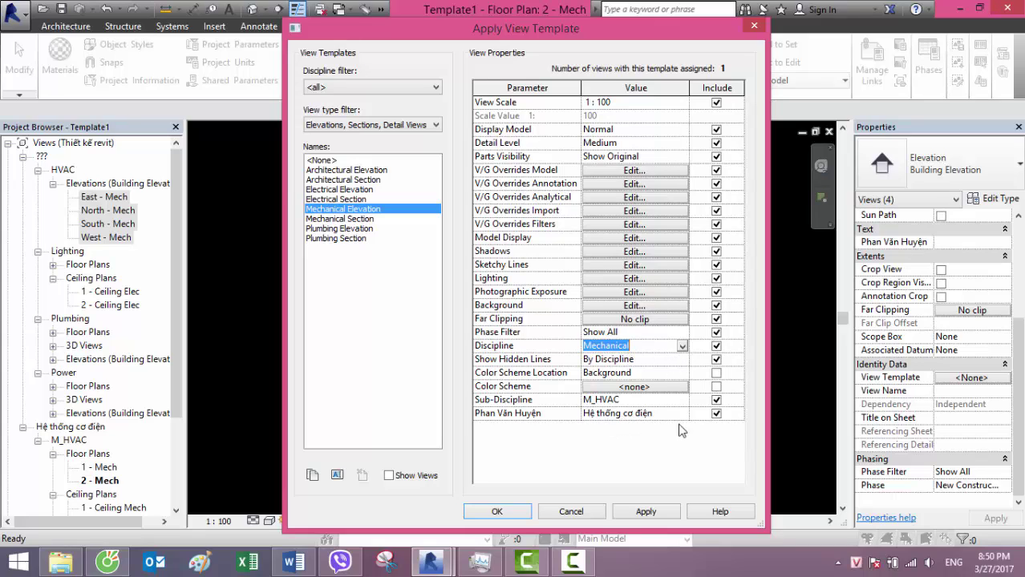
{"action": "left_click", "coordinate": [633, 514]}
{"action": "left_click", "coordinate": [511, 513]}
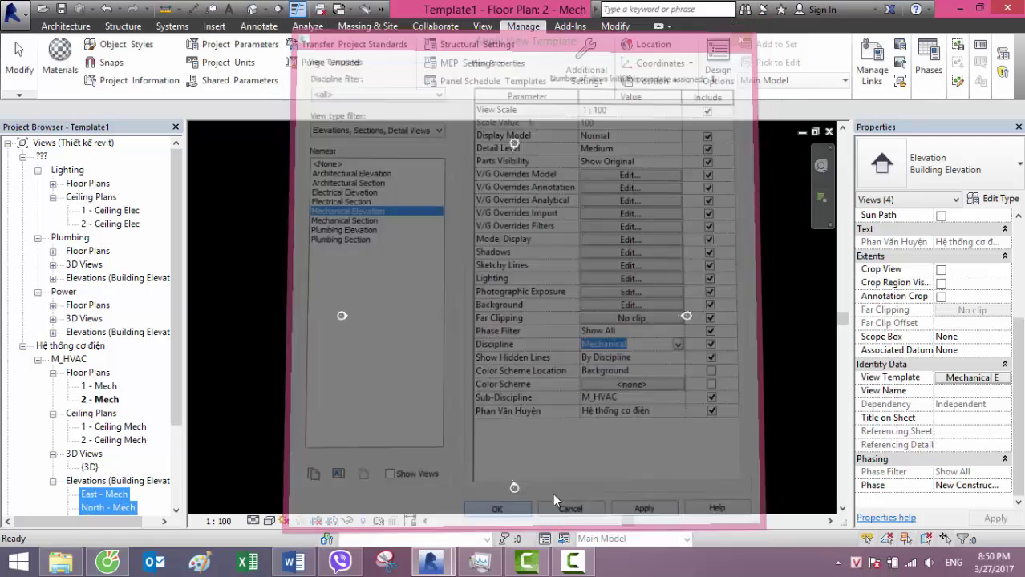
- Scroll the Project Browser to check the regrouping and expand the Lighting floor plans
{"action": "left_click_drag", "start_coordinate": [176, 224], "coordinate": [179, 331]}
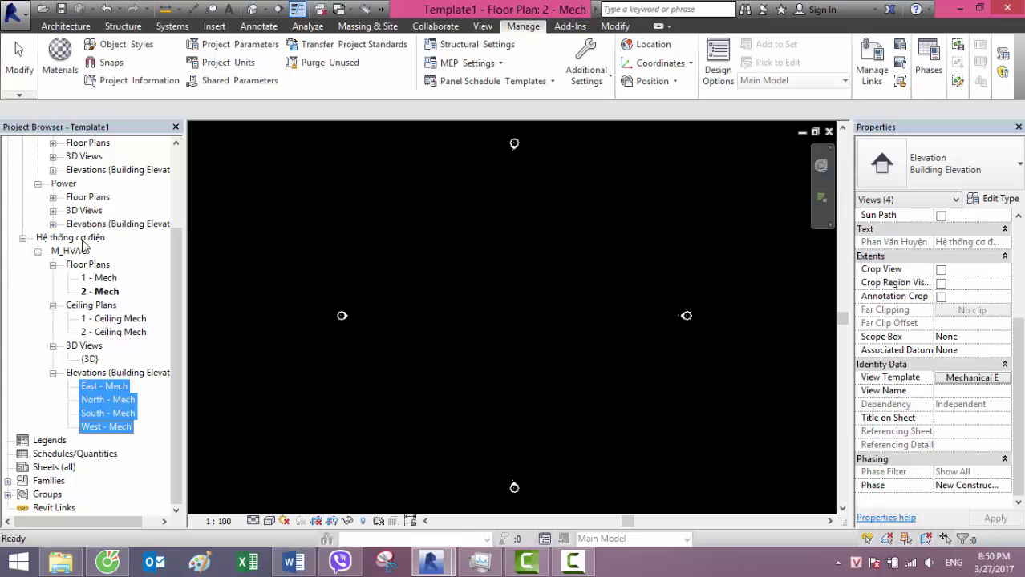
{"action": "left_click_drag", "start_coordinate": [178, 293], "coordinate": [195, 168]}
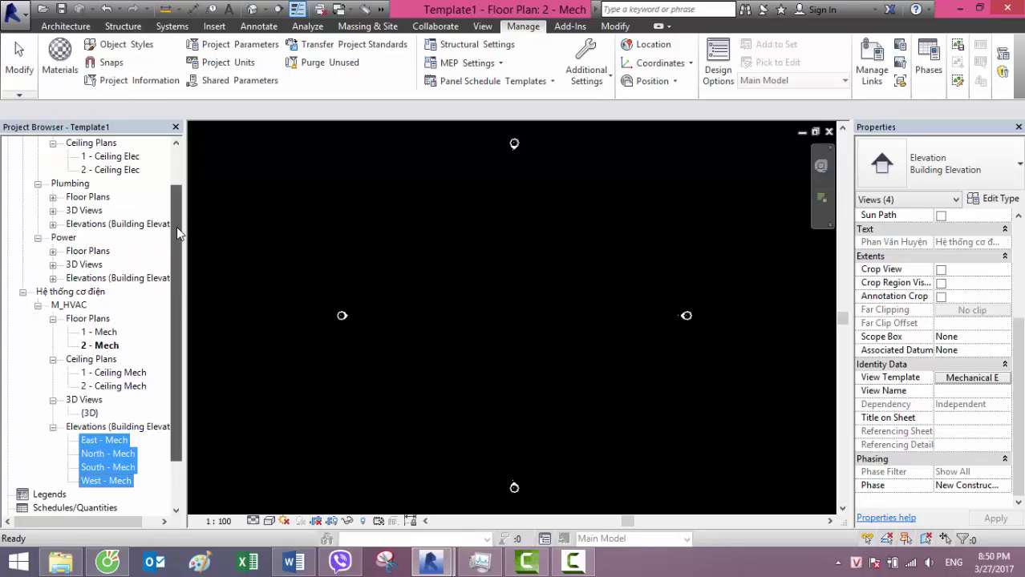
{"action": "left_click", "coordinate": [53, 183]}
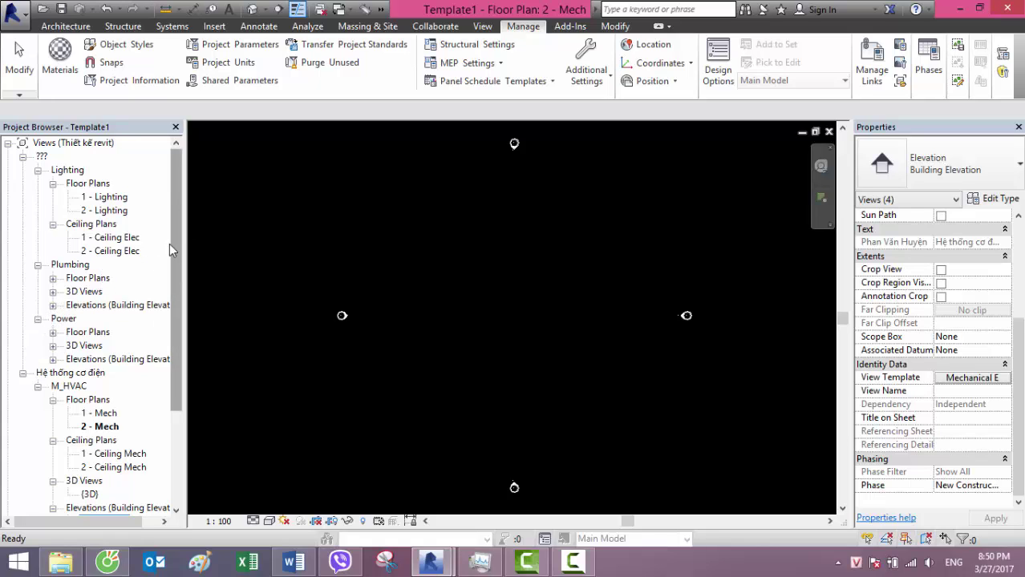
{"action": "scroll", "coordinate": [170, 241], "scroll_direction": "down", "scroll_amount": 5}
{"action": "scroll", "coordinate": [177, 240], "scroll_direction": "up", "scroll_amount": 5}
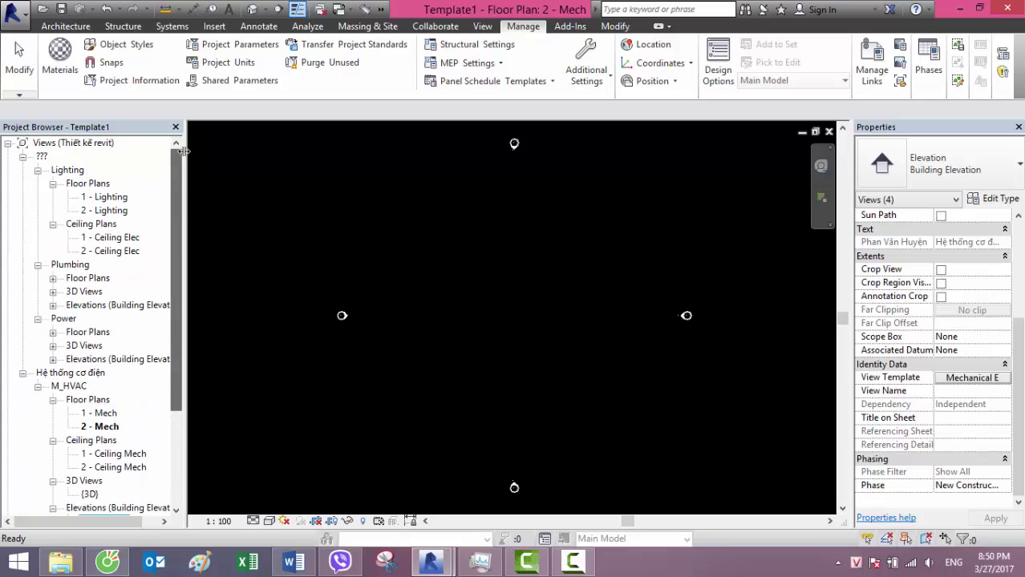
- Select 1 - Lighting and 2 - Lighting and duplicate Electrical Plan as a new Lighting template
{"action": "left_click", "coordinate": [93, 199]}
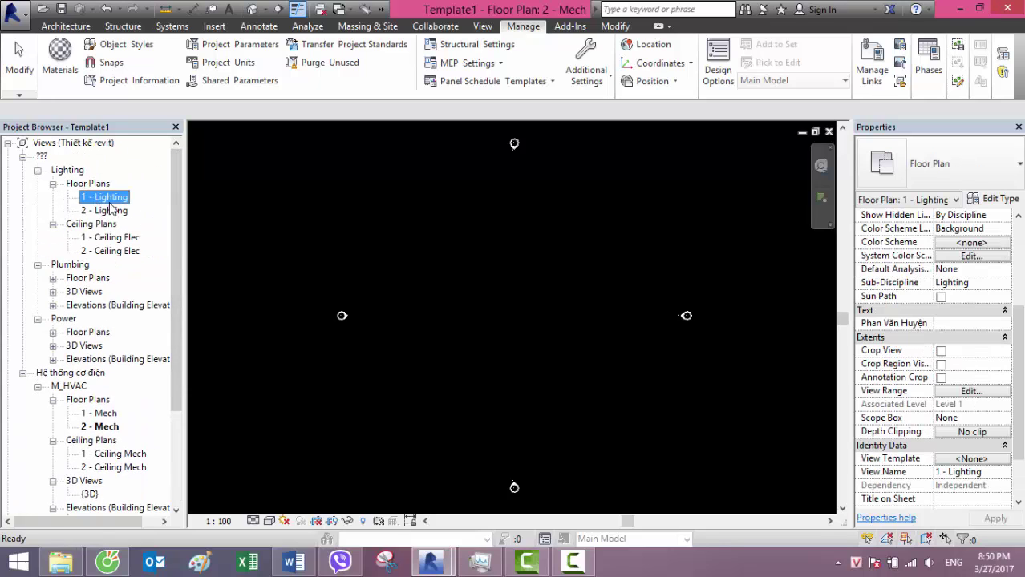
{"action": "left_click", "coordinate": [111, 210], "text": "ctrl"}
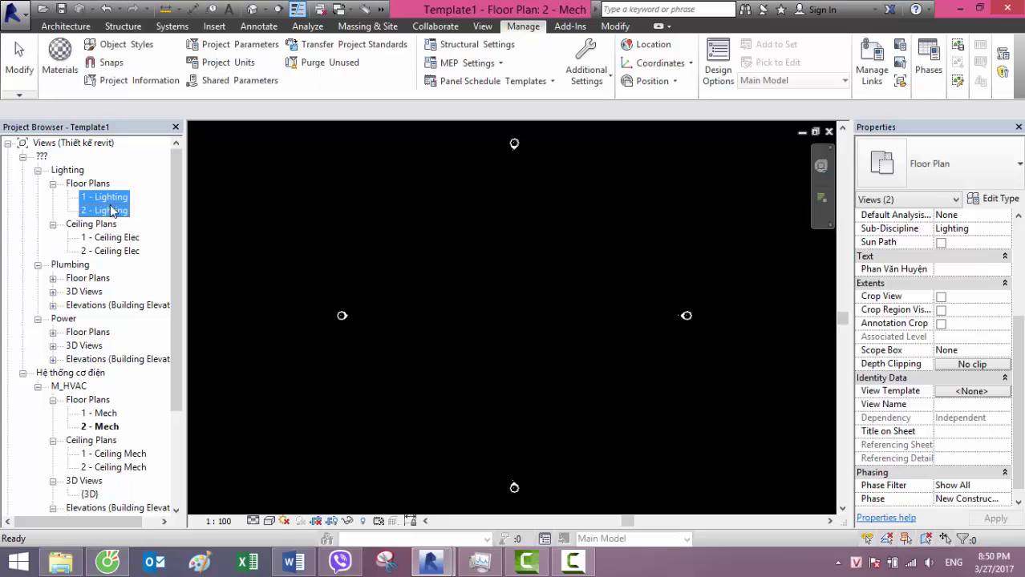
{"action": "left_click", "coordinate": [994, 393]}
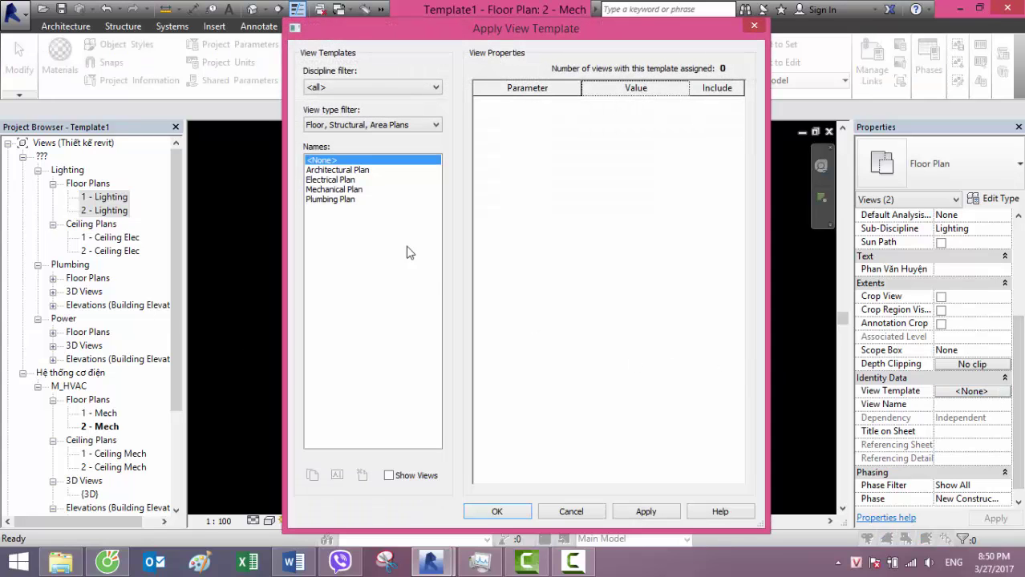
{"action": "left_click", "coordinate": [336, 180]}
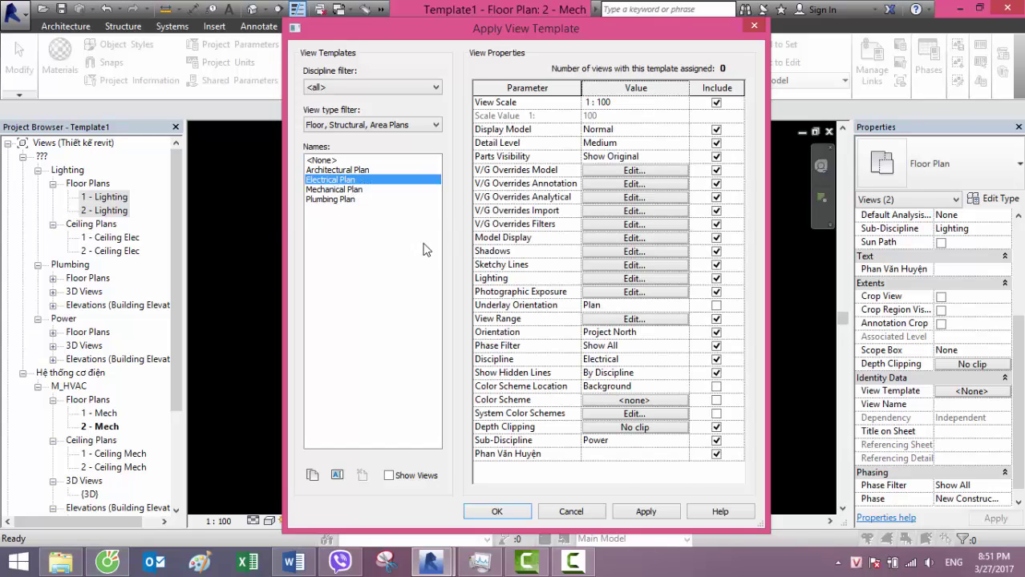
{"action": "left_click", "coordinate": [312, 477]}
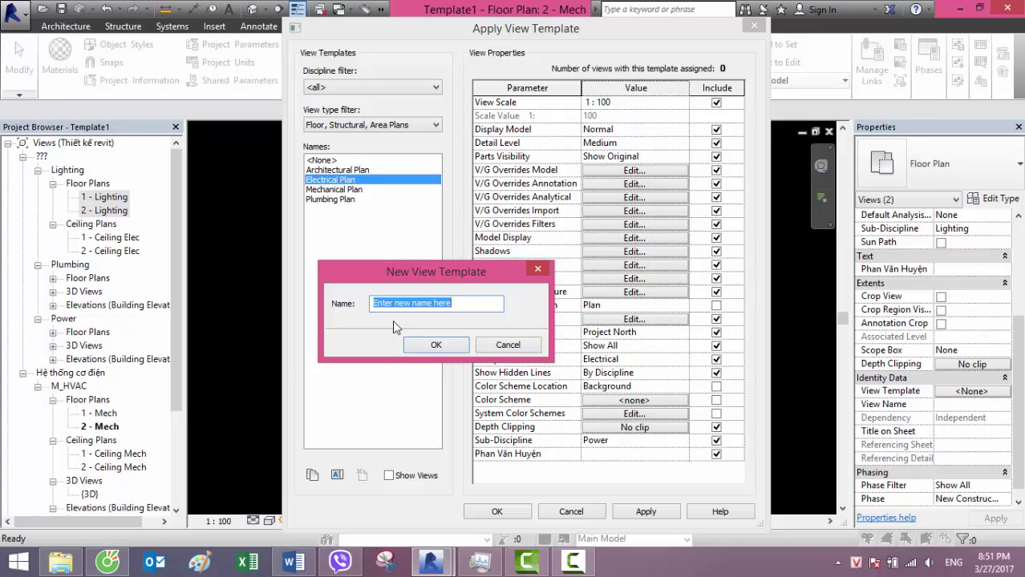
{"action": "type", "text": "Lighting"}
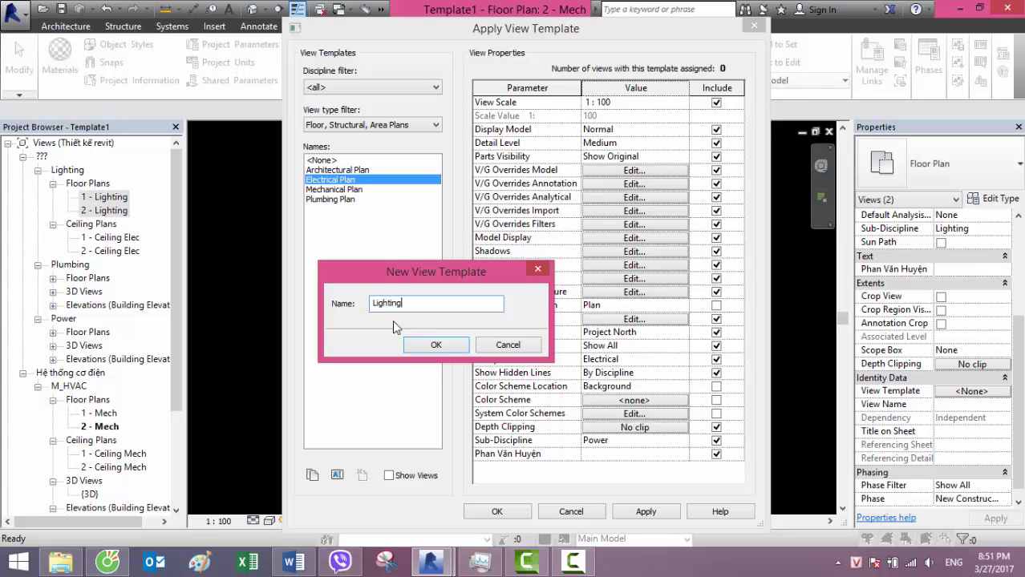
{"action": "left_click", "coordinate": [446, 344]}
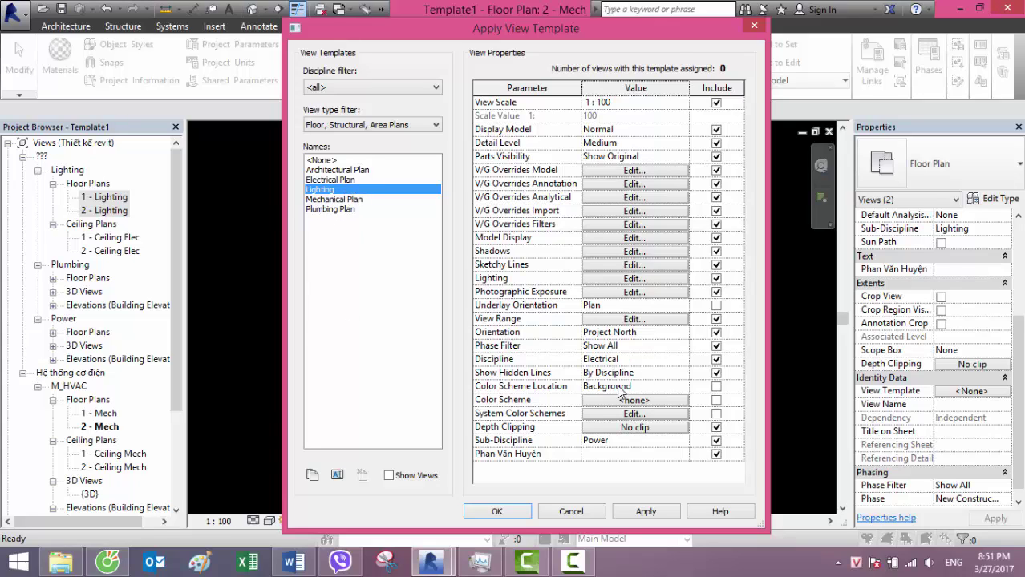
- Set the Lighting template's sub-discipline to E_lighting and grouping to Hệ thống cơ điện, and apply
{"action": "left_click", "coordinate": [639, 360]}
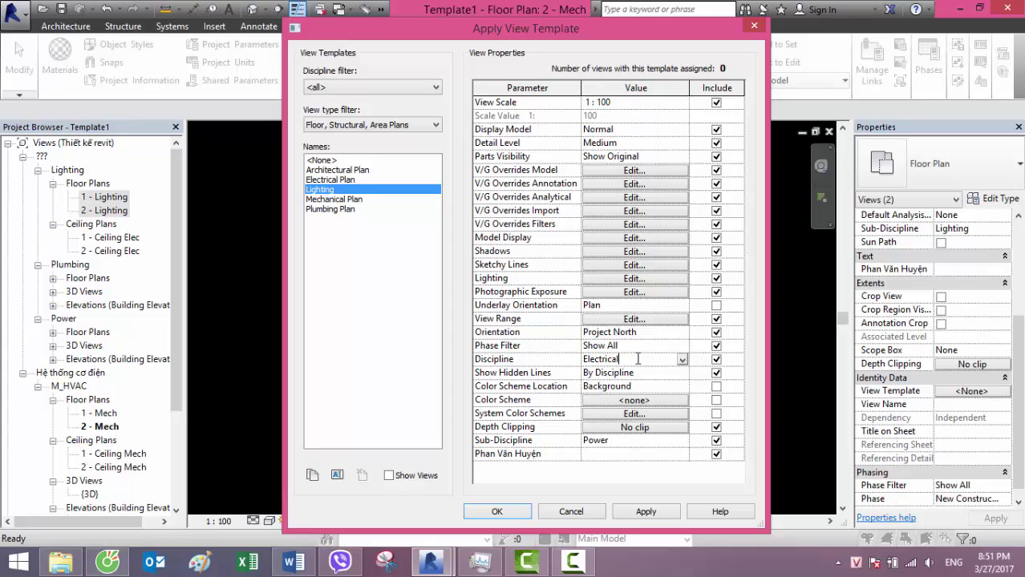
{"action": "left_click", "coordinate": [611, 441]}
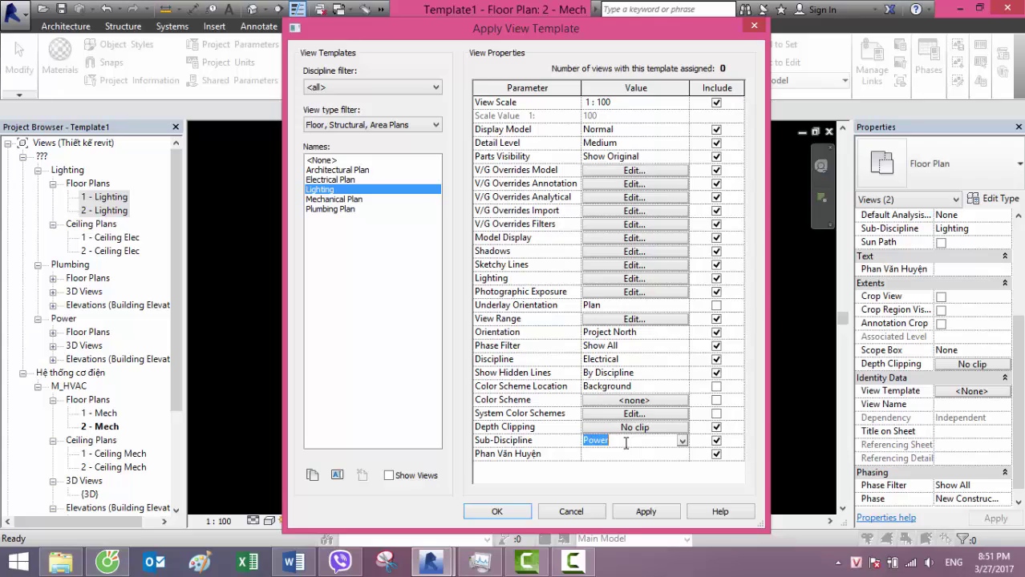
{"action": "type", "text": "E_lighting"}
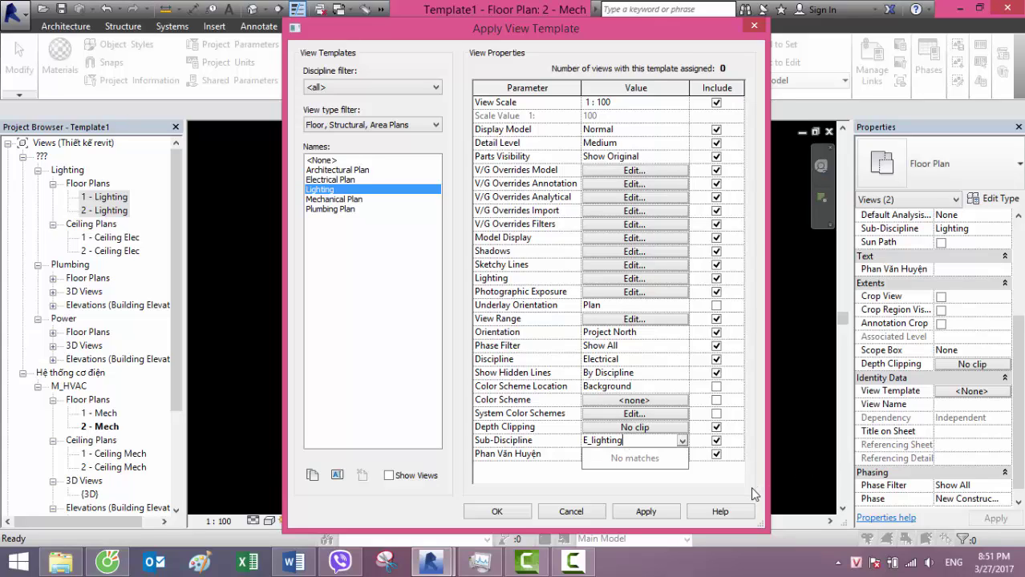
{"action": "key", "text": "Return"}
{"action": "left_click", "coordinate": [657, 453]}
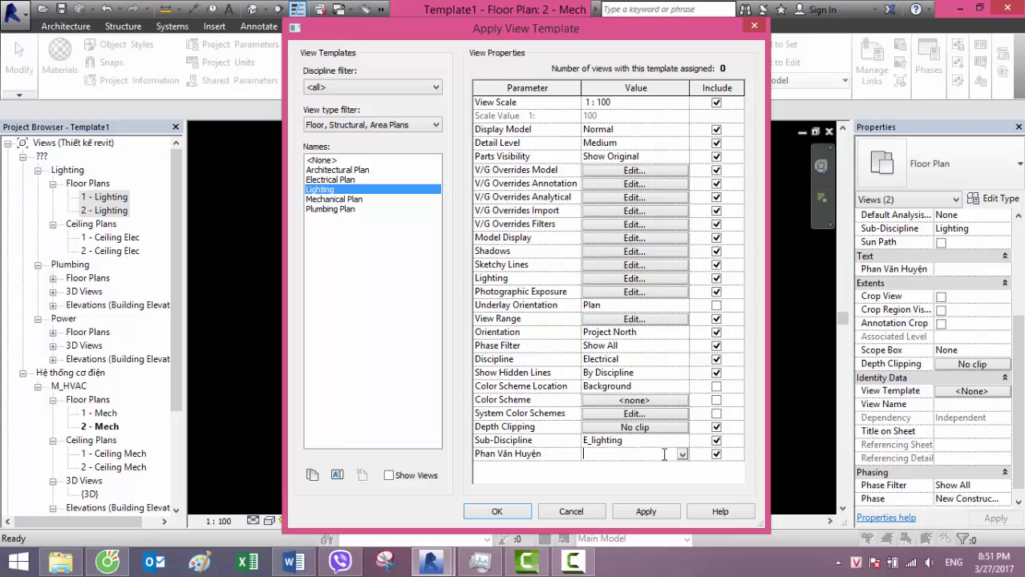
{"action": "left_click", "coordinate": [682, 454]}
{"action": "left_click", "coordinate": [669, 468]}
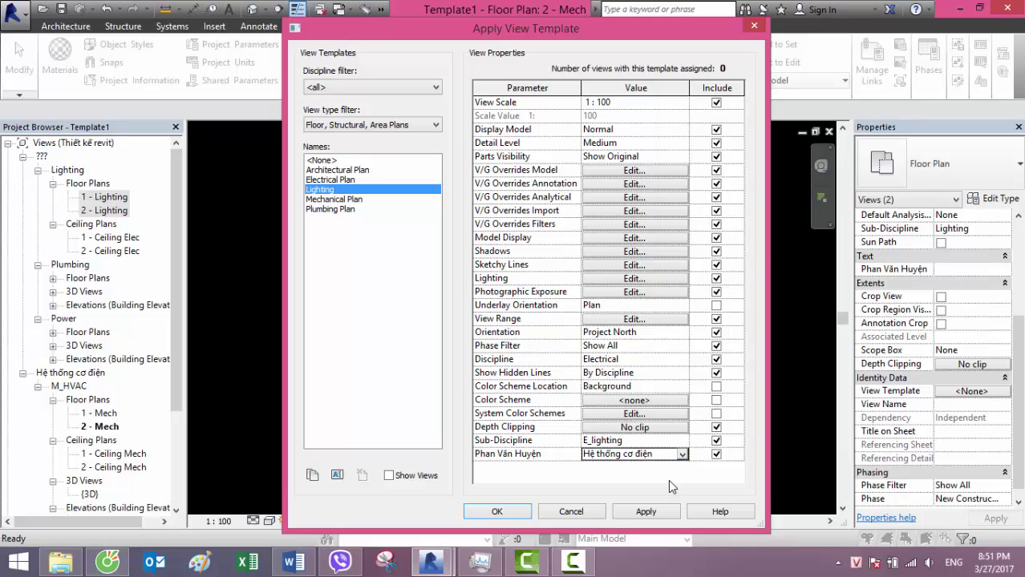
{"action": "left_click", "coordinate": [655, 507]}
{"action": "left_click", "coordinate": [525, 514]}
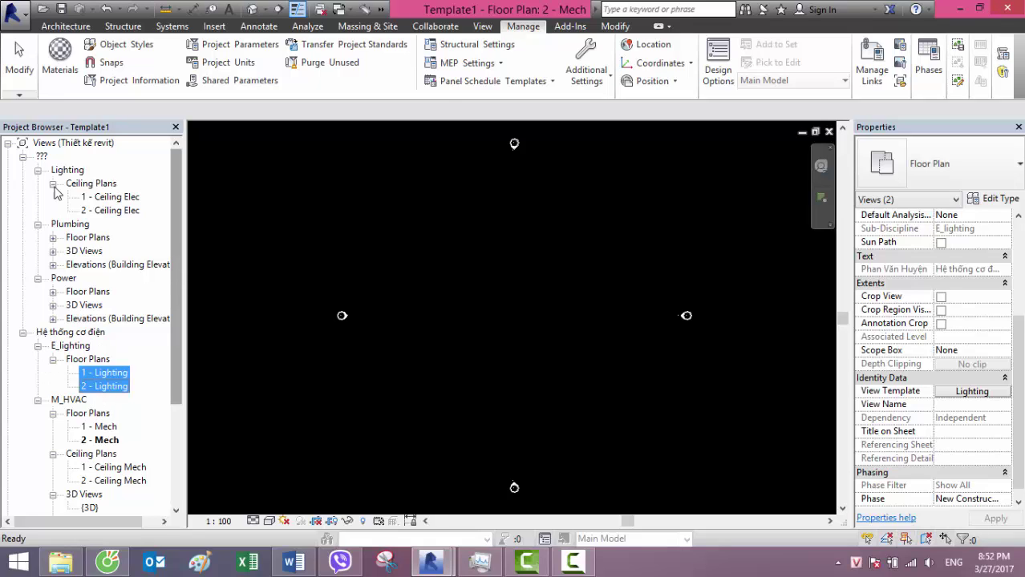
{"action": "left_click", "coordinate": [118, 198]}
- Select both Ceiling Elec views and duplicate Electrical Ceiling as a new 'lighting ceiling' template
{"action": "left_click", "coordinate": [118, 211], "text": "ctrl"}
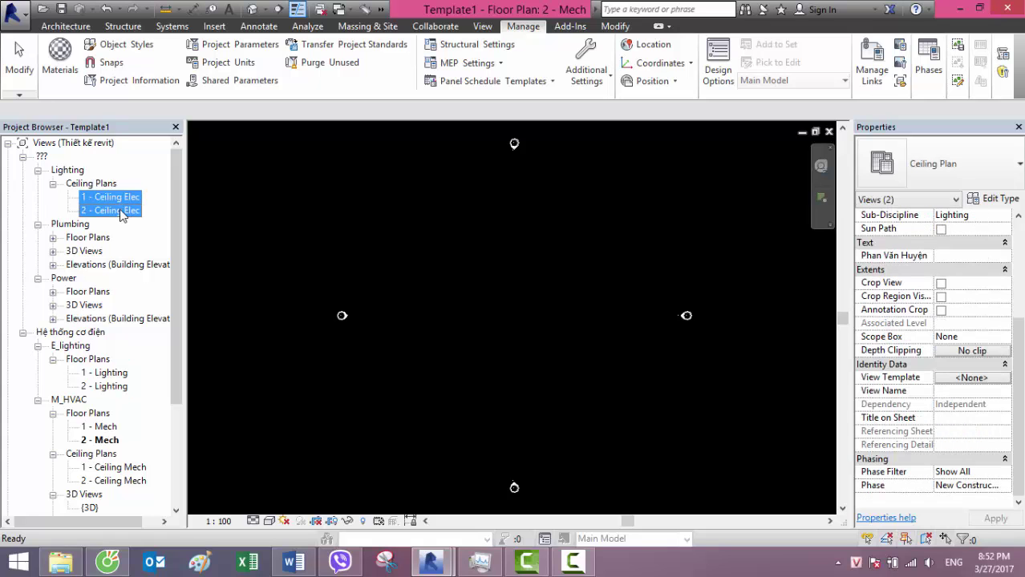
{"action": "left_click", "coordinate": [962, 382]}
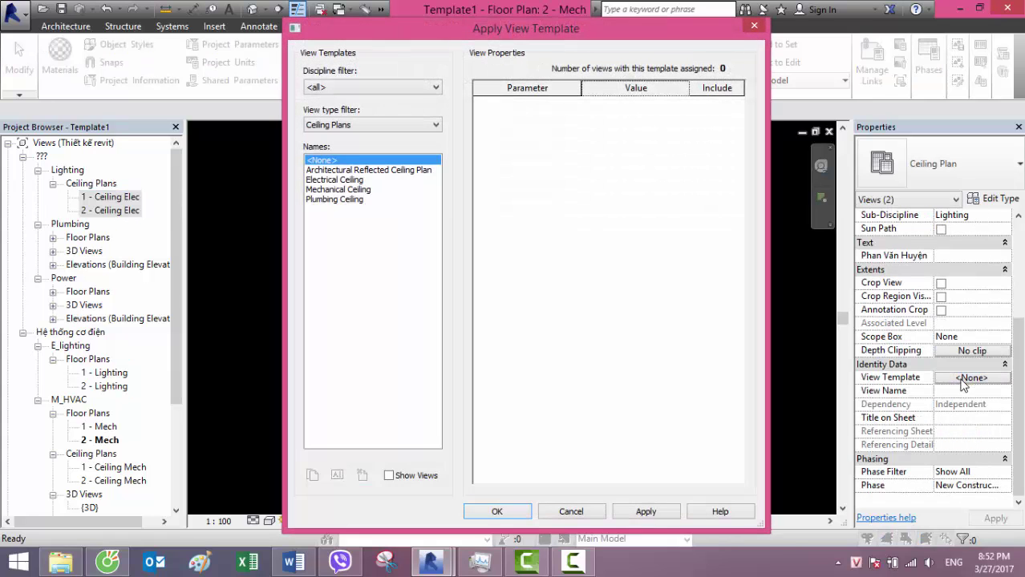
{"action": "left_click", "coordinate": [340, 180]}
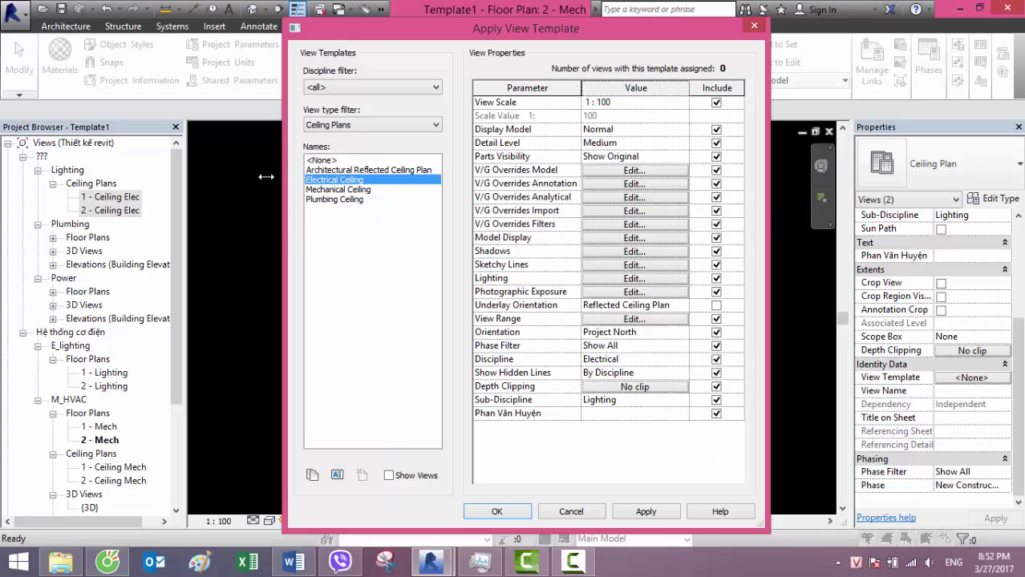
{"action": "left_click", "coordinate": [313, 474]}
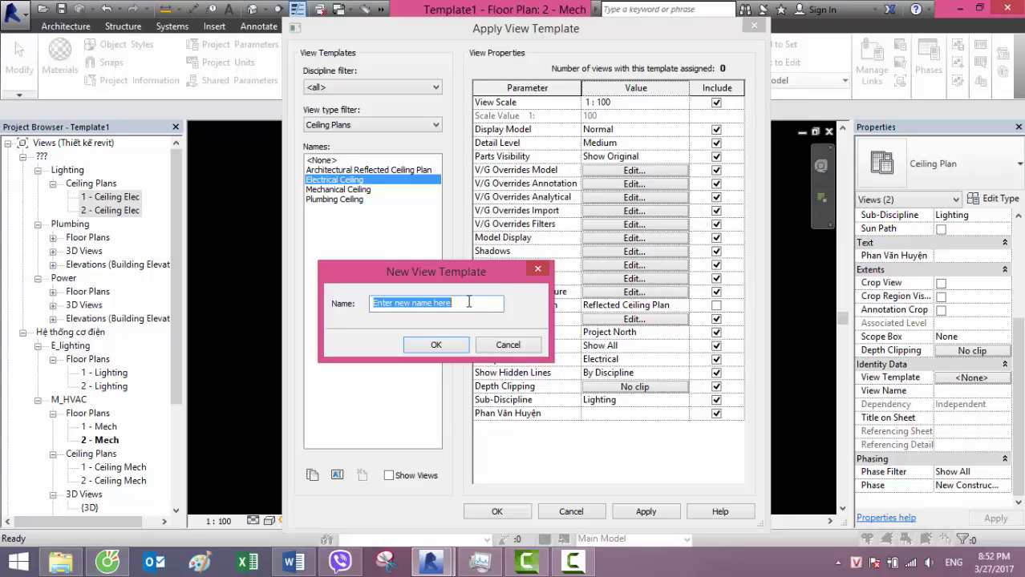
{"action": "key", "text": "BackSpace"}
{"action": "type", "text": "lighting ceiling"}
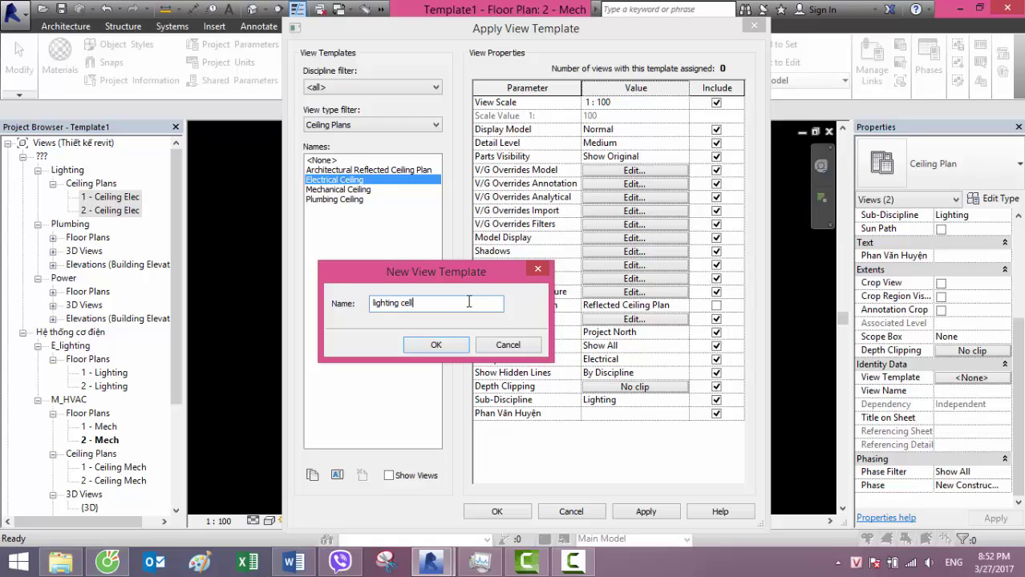
{"action": "left_click", "coordinate": [435, 345]}
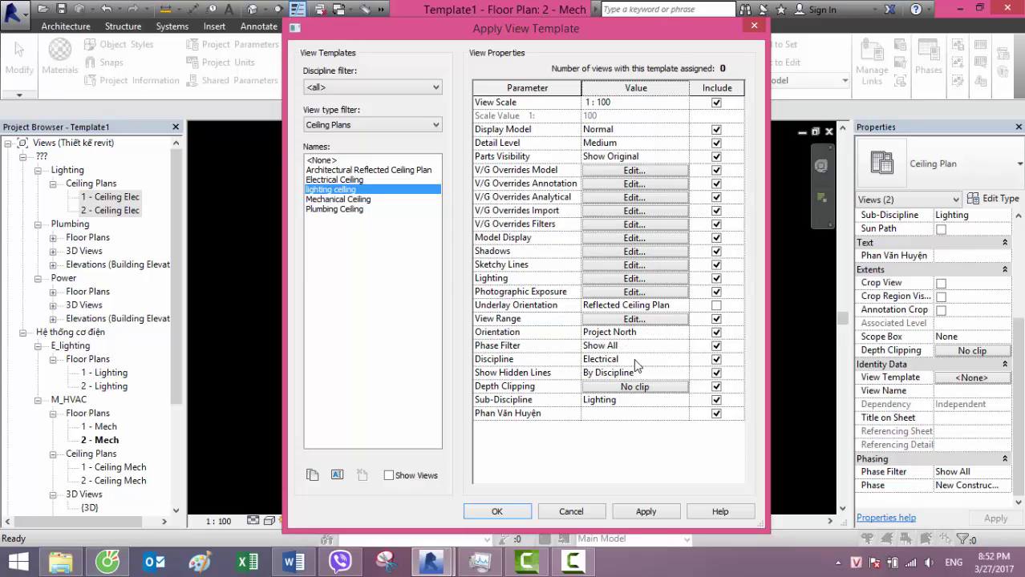
- Set sub-discipline E_lighting and grouping Hệ thống cơ điện, apply to both views, and expand Plumbing floor plans
{"action": "left_click", "coordinate": [633, 360]}
{"action": "left_click", "coordinate": [668, 401]}
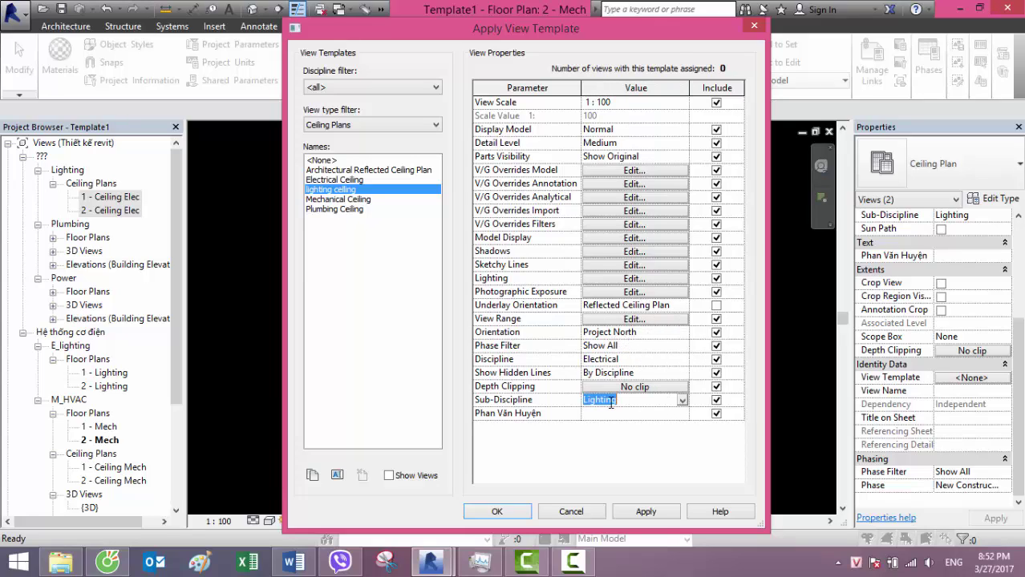
{"action": "left_click", "coordinate": [682, 400]}
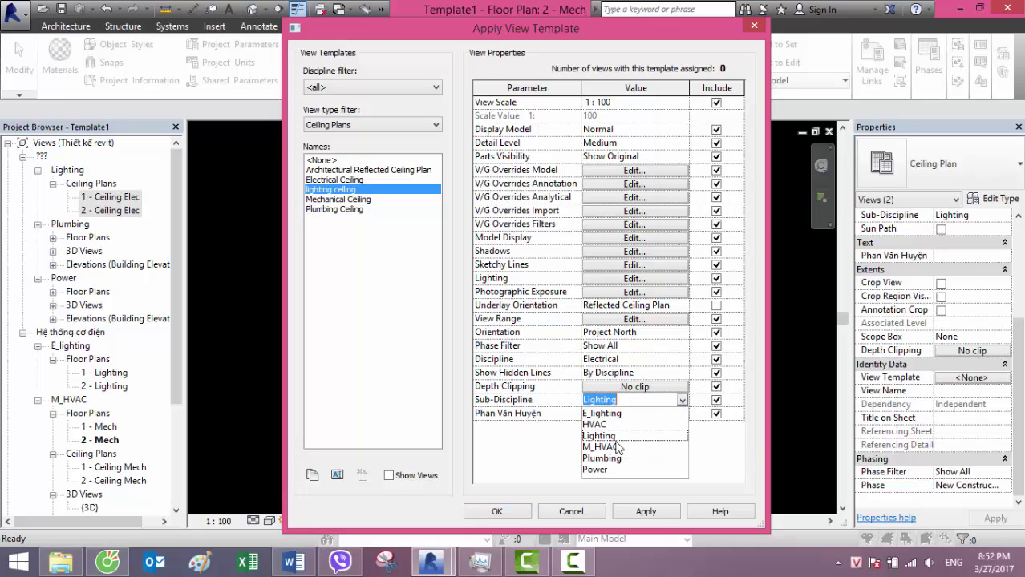
{"action": "left_click", "coordinate": [597, 413]}
{"action": "left_click", "coordinate": [599, 415]}
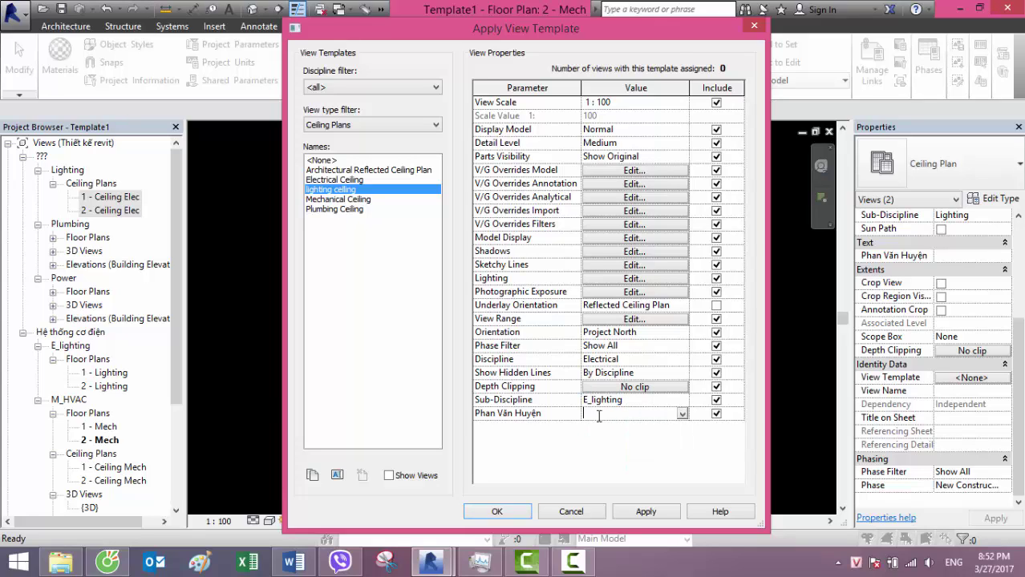
{"action": "left_click", "coordinate": [682, 413]}
{"action": "left_click", "coordinate": [617, 427]}
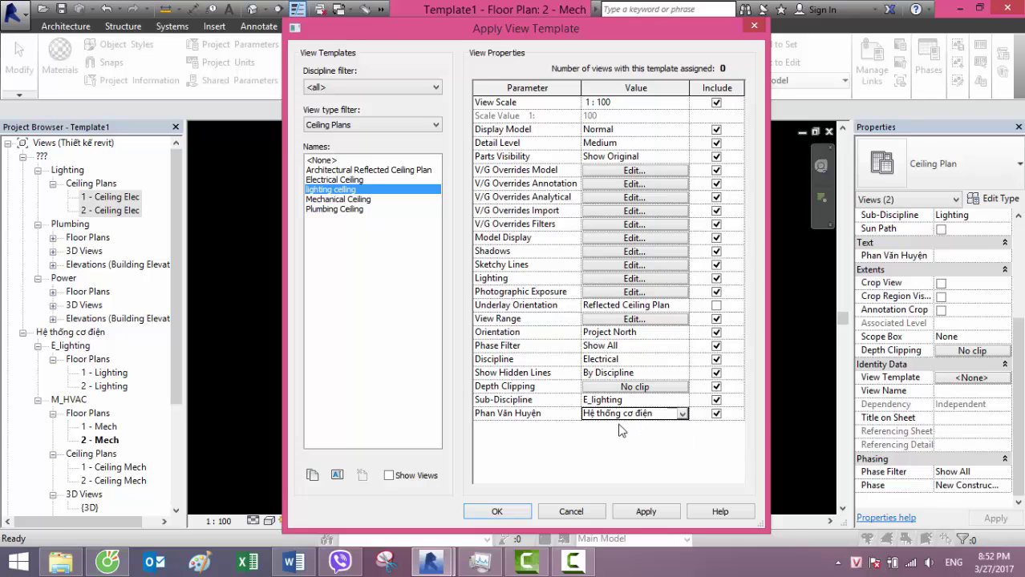
{"action": "left_click", "coordinate": [653, 512]}
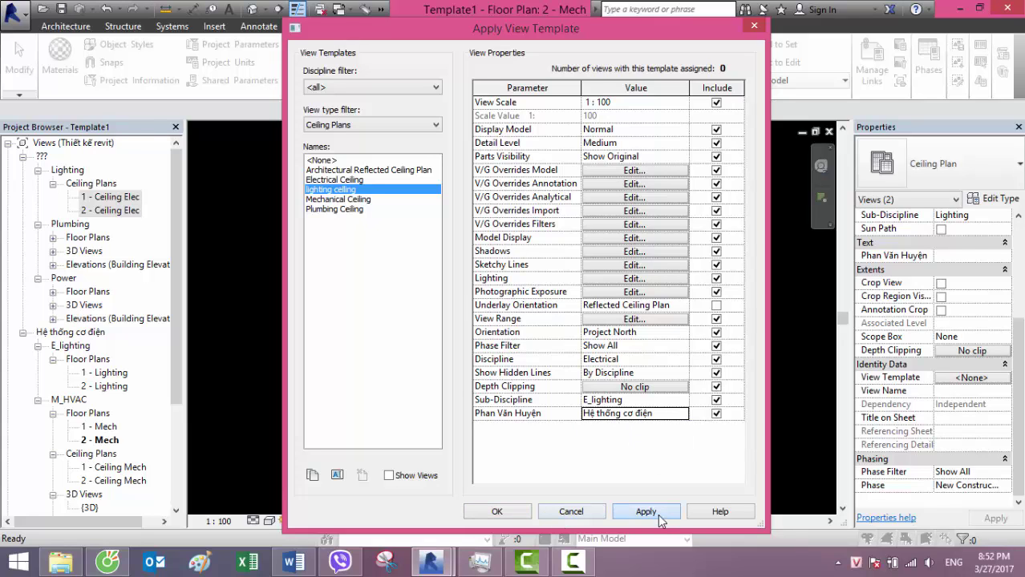
{"action": "left_click", "coordinate": [523, 514]}
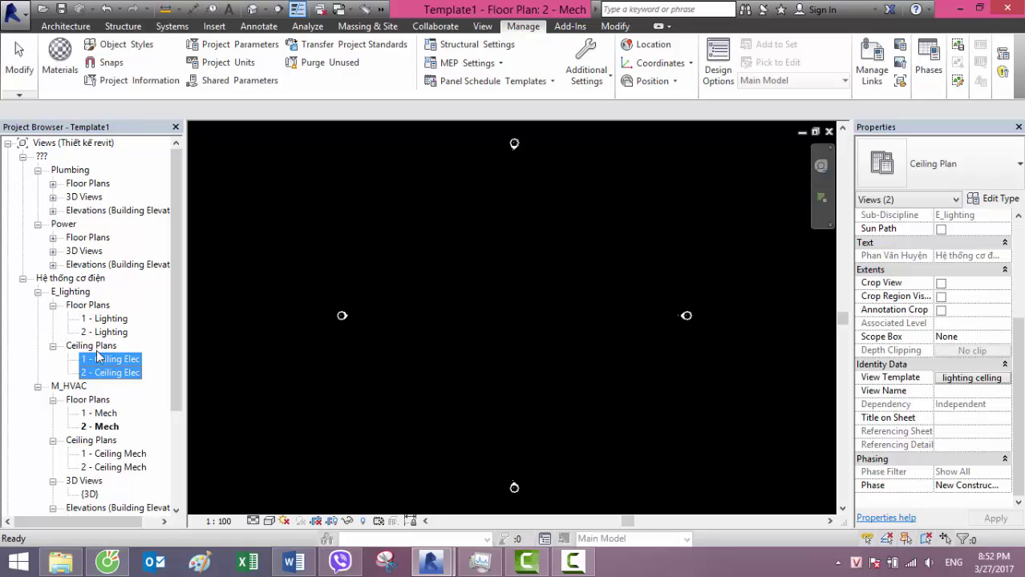
{"action": "left_click", "coordinate": [53, 184]}
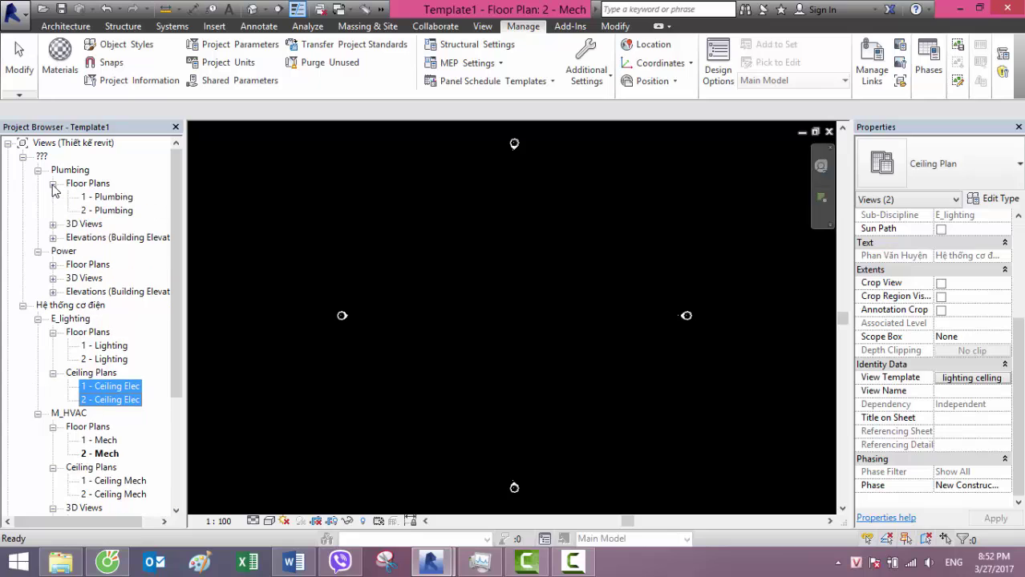
- Select 1 - Plumbing and 2 - Plumbing and choose the Plumbing Plan view template
{"action": "left_click", "coordinate": [118, 202], "text": "shift"}
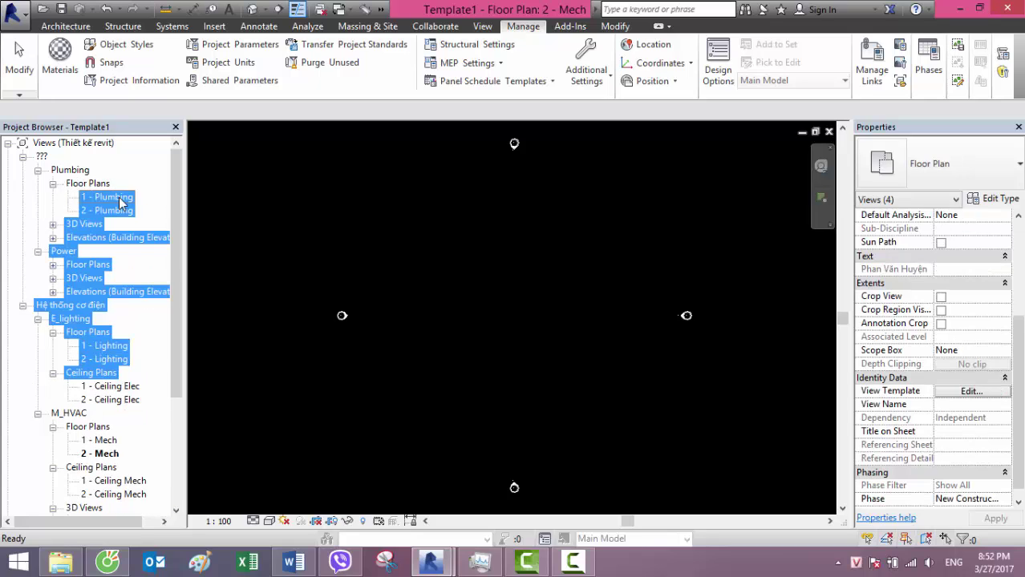
{"action": "left_click", "coordinate": [120, 202]}
{"action": "left_click", "coordinate": [122, 211], "text": "shift"}
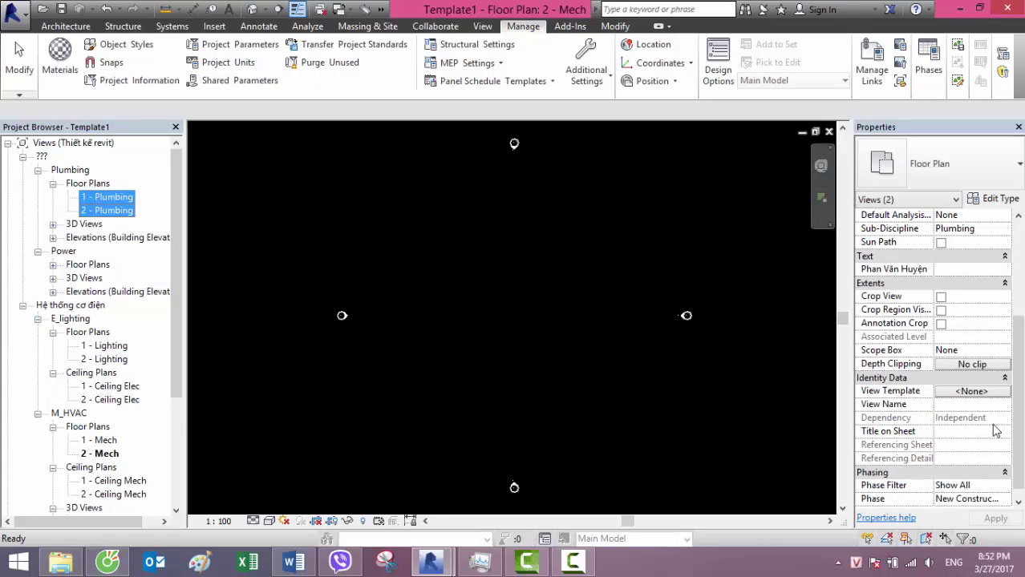
{"action": "left_click", "coordinate": [971, 392]}
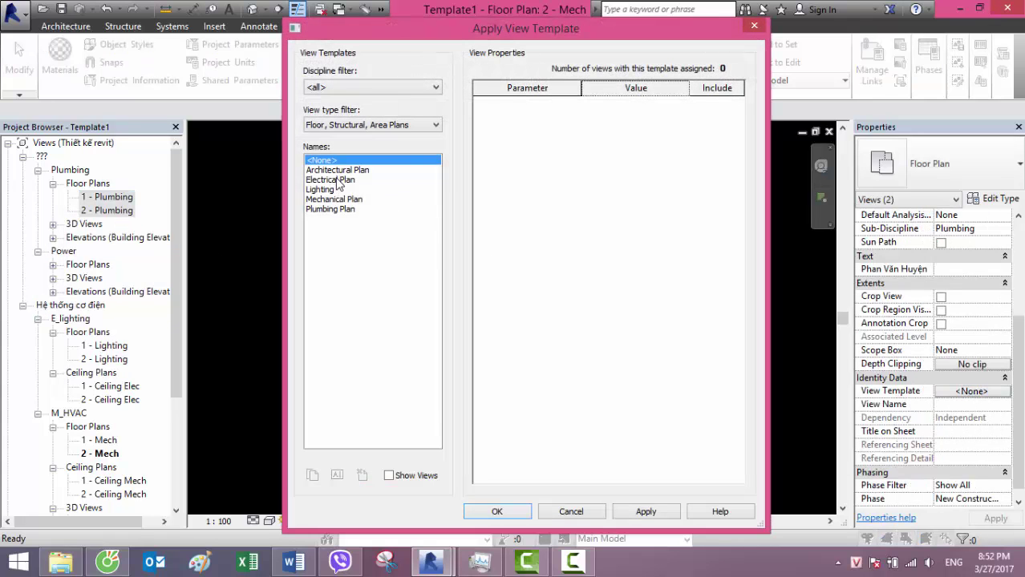
{"action": "left_click", "coordinate": [365, 210]}
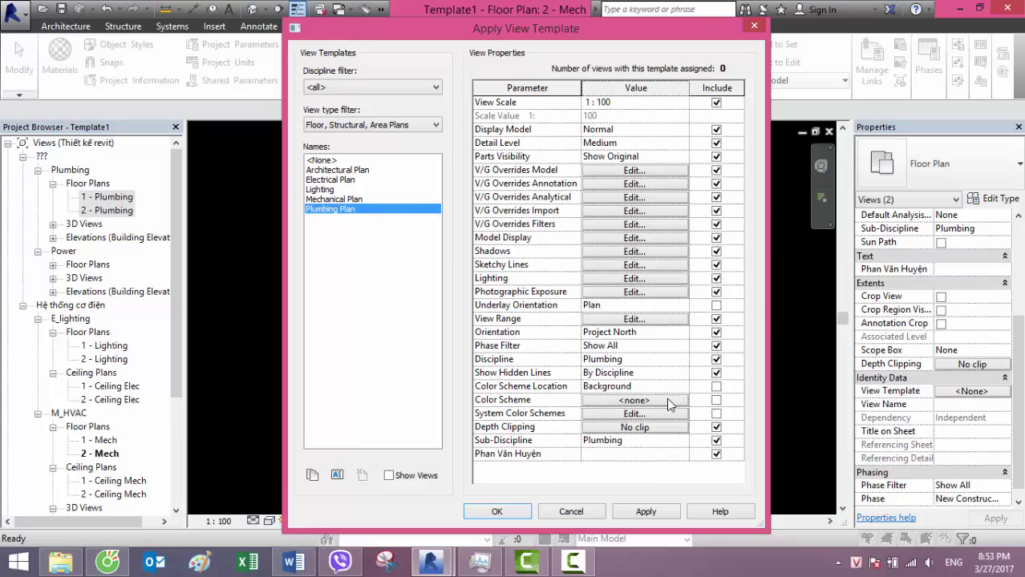
- Set the sub-discipline to M_Plumbing and grouping to Hệ thống cơ điện, apply, and check the browser
{"action": "left_click", "coordinate": [640, 361]}
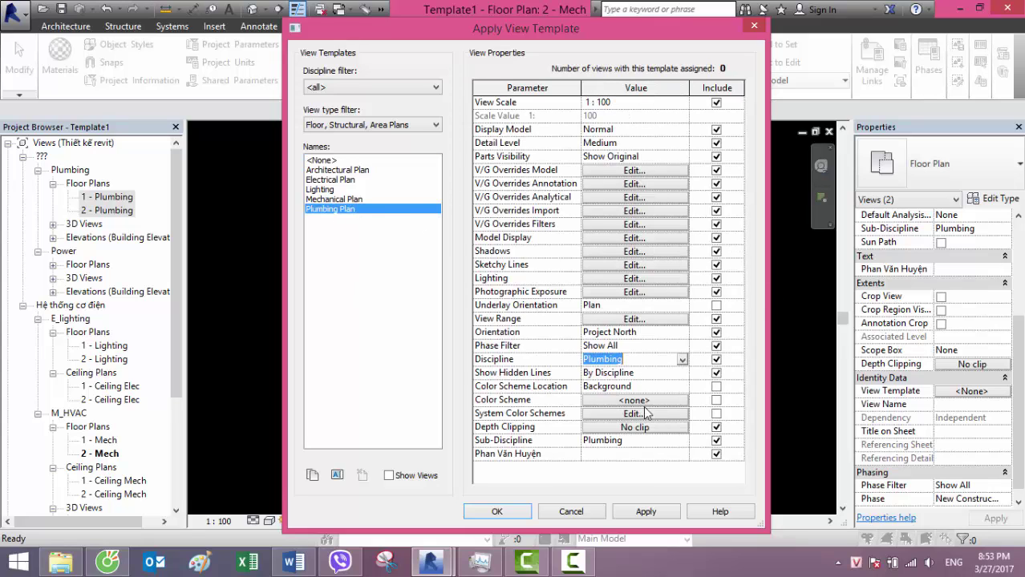
{"action": "left_click", "coordinate": [643, 441]}
{"action": "left_click", "coordinate": [625, 440]}
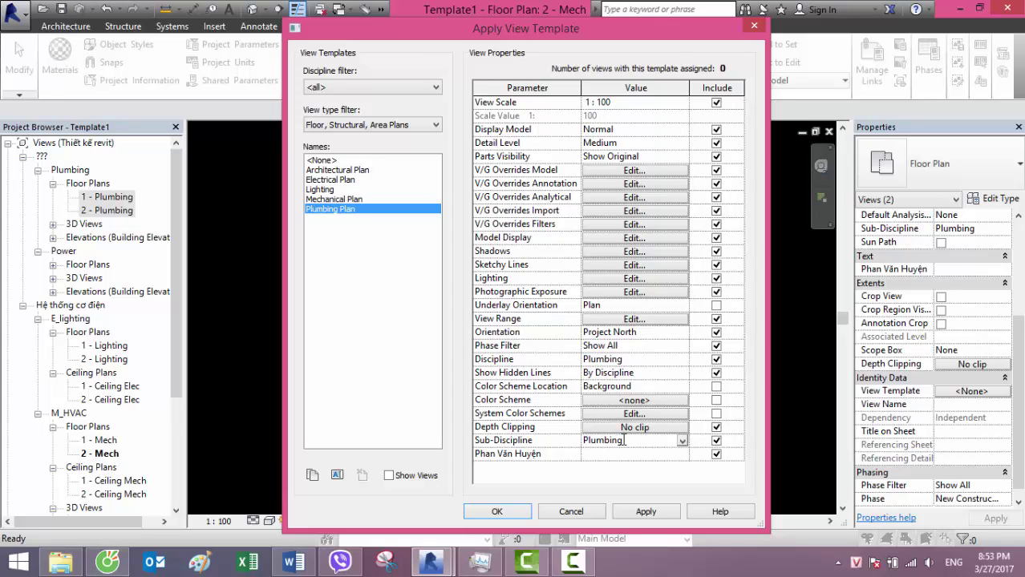
{"action": "type", "text": "M_"}
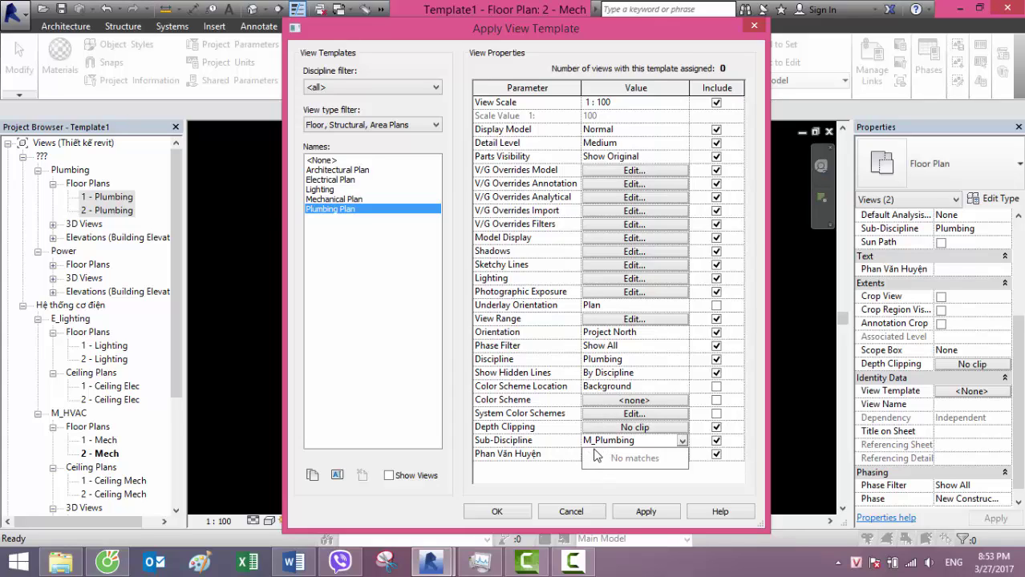
{"action": "left_click", "coordinate": [546, 473]}
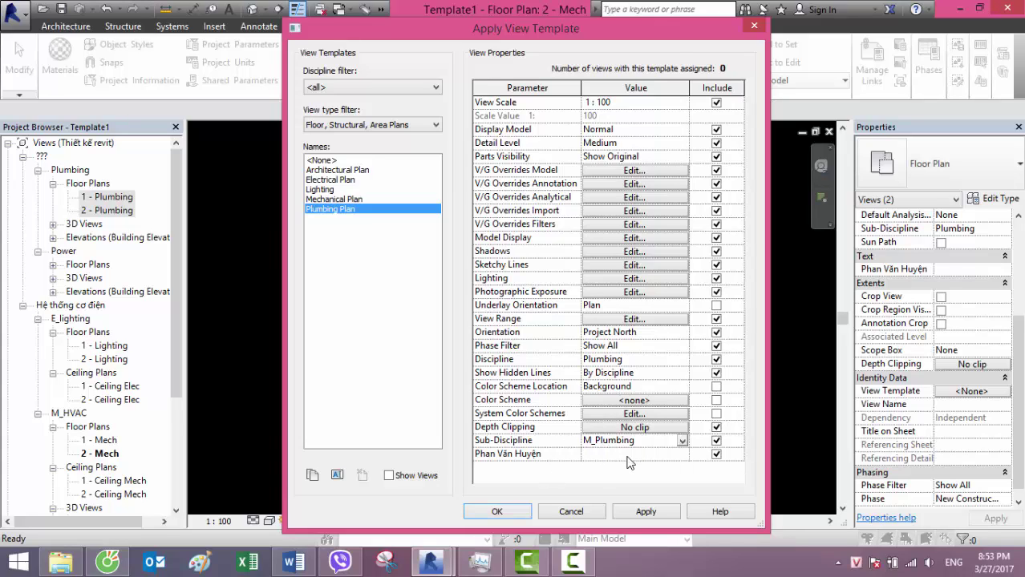
{"action": "left_click", "coordinate": [628, 455]}
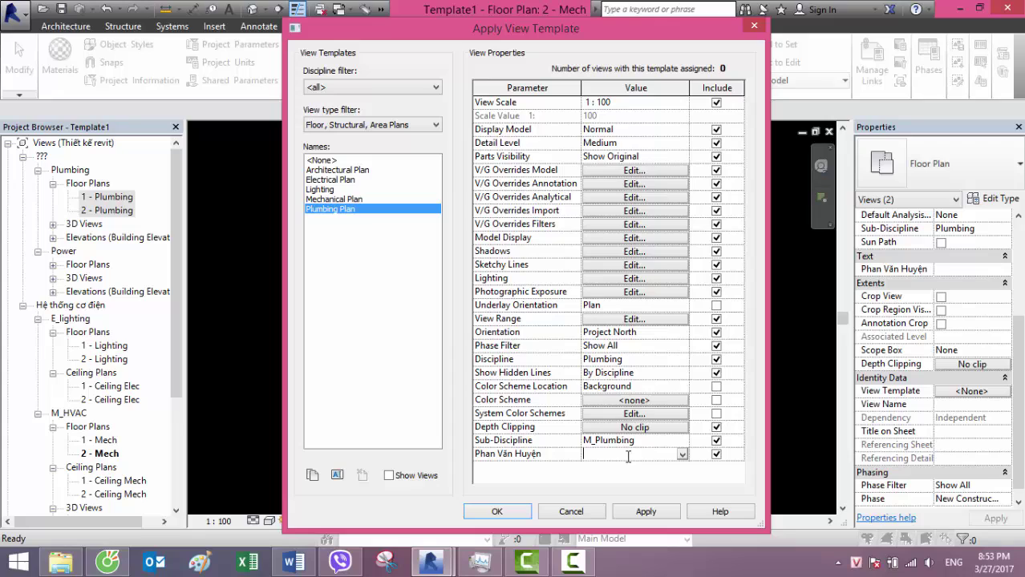
{"action": "left_click", "coordinate": [682, 455]}
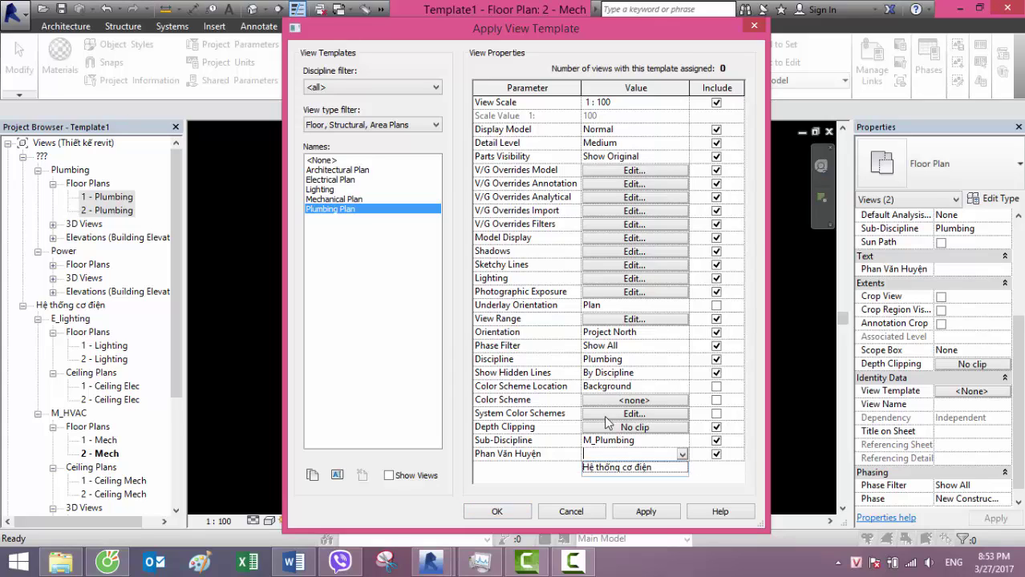
{"action": "left_click", "coordinate": [629, 472]}
{"action": "left_click", "coordinate": [645, 512]}
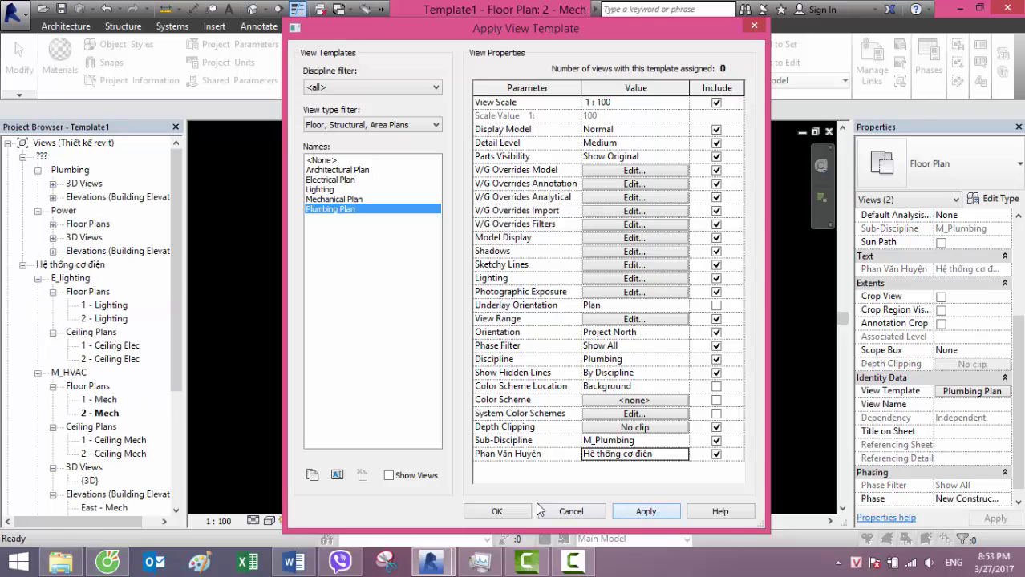
{"action": "left_click", "coordinate": [496, 513]}
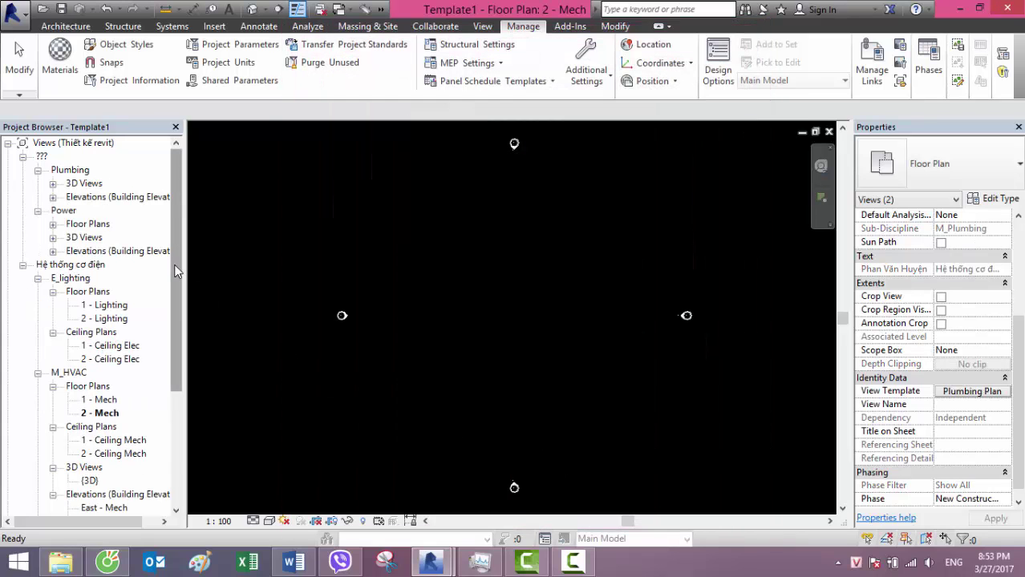
{"action": "left_click_drag", "start_coordinate": [174, 264], "coordinate": [178, 386]}
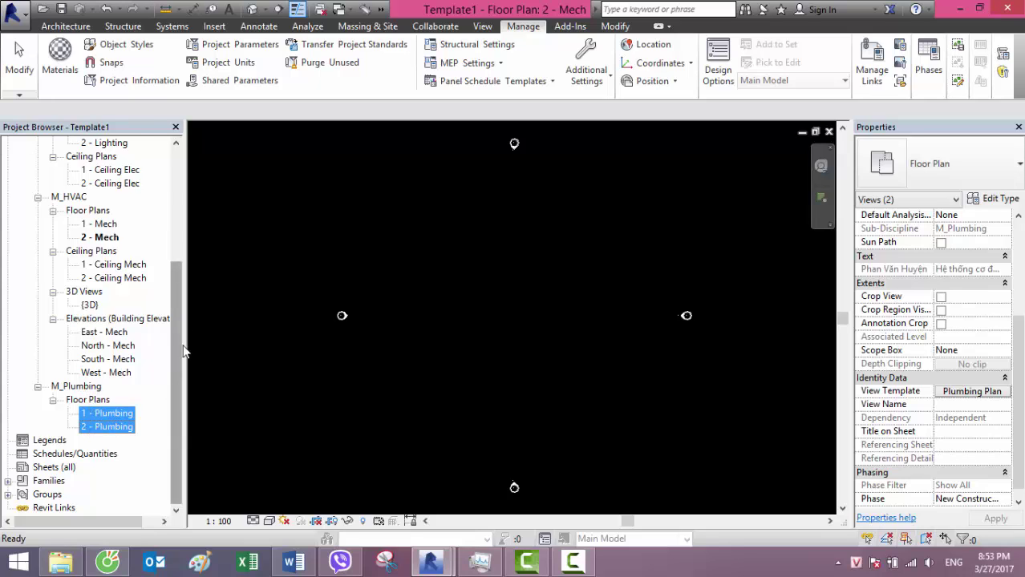
{"action": "left_click_drag", "start_coordinate": [183, 350], "coordinate": [183, 239]}
- Select the 3D Plumbing view, filter templates to elevations and sections, and choose Plumbing Elevation
{"action": "left_click", "coordinate": [53, 184]}
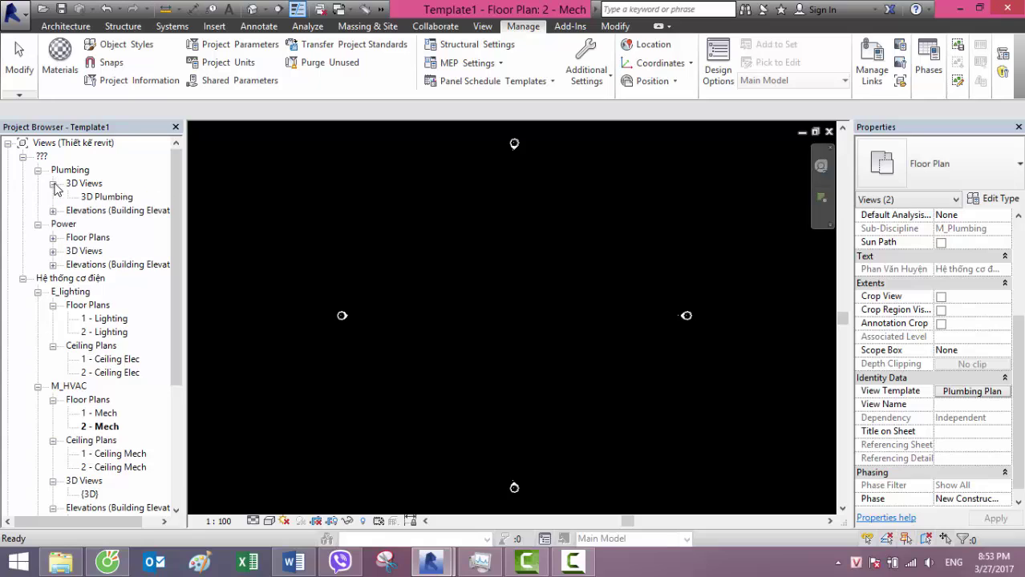
{"action": "left_click", "coordinate": [104, 196]}
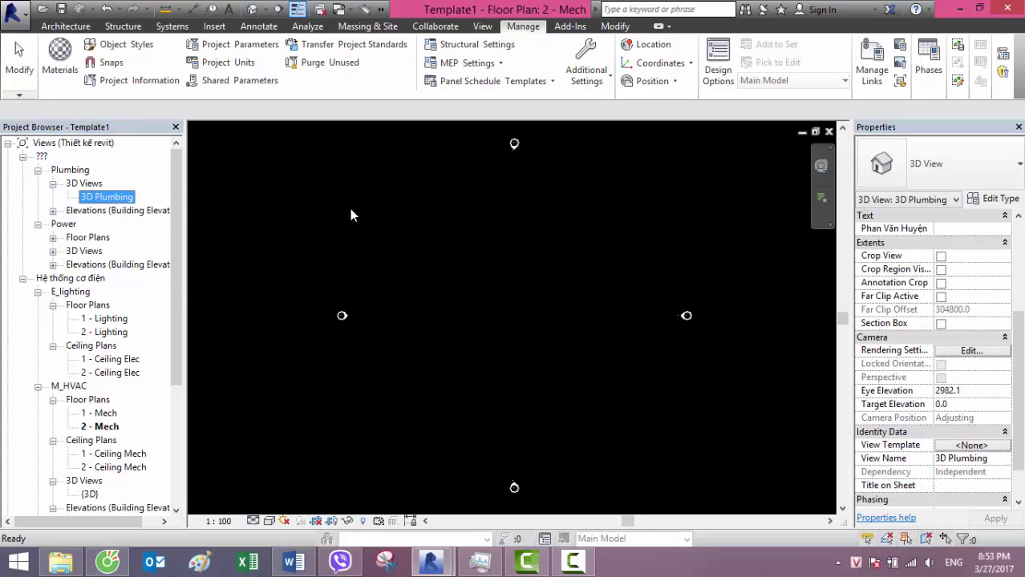
{"action": "left_click", "coordinate": [972, 445]}
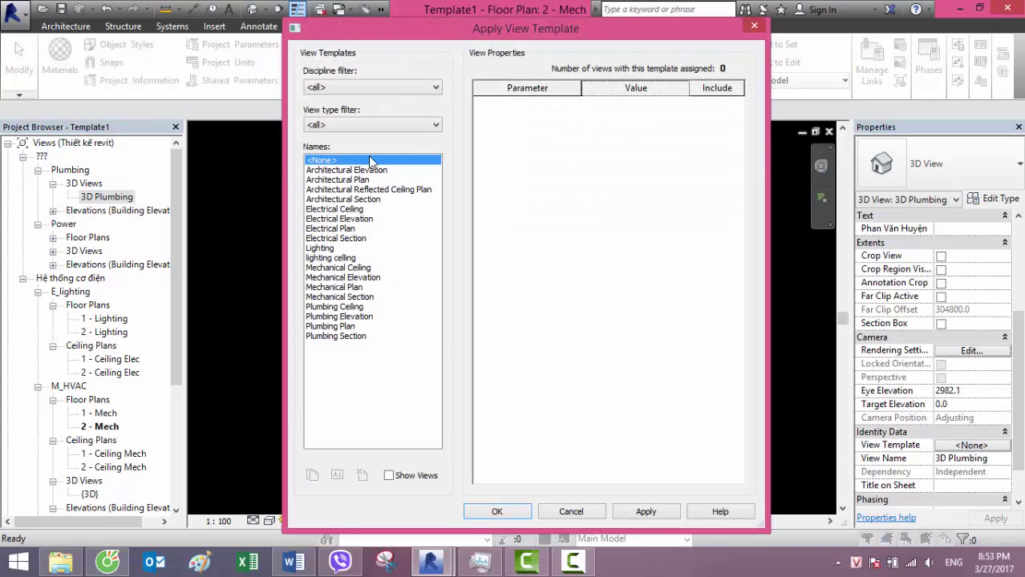
{"action": "left_click", "coordinate": [390, 126]}
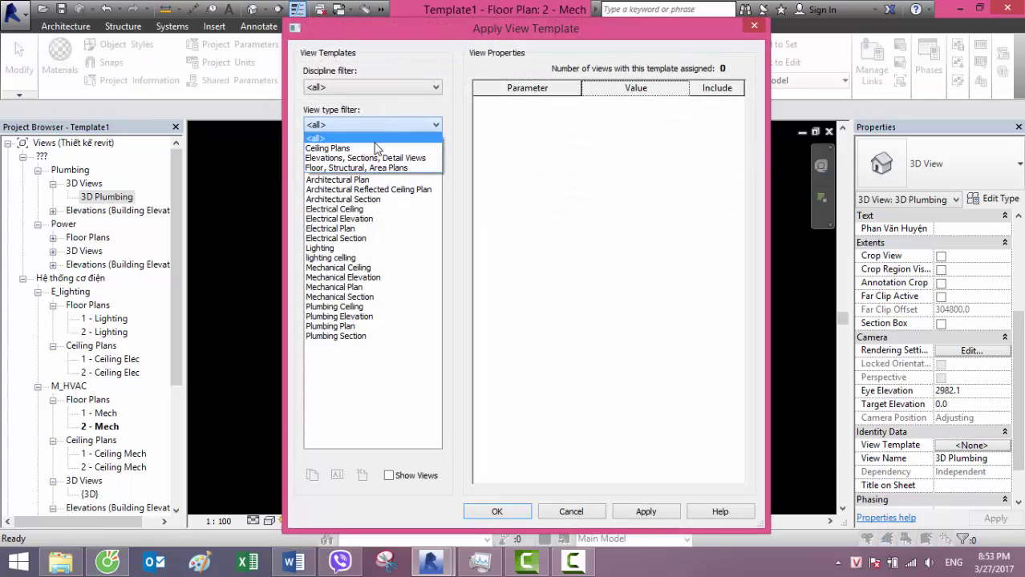
{"action": "left_click", "coordinate": [358, 163]}
{"action": "left_click", "coordinate": [331, 190]}
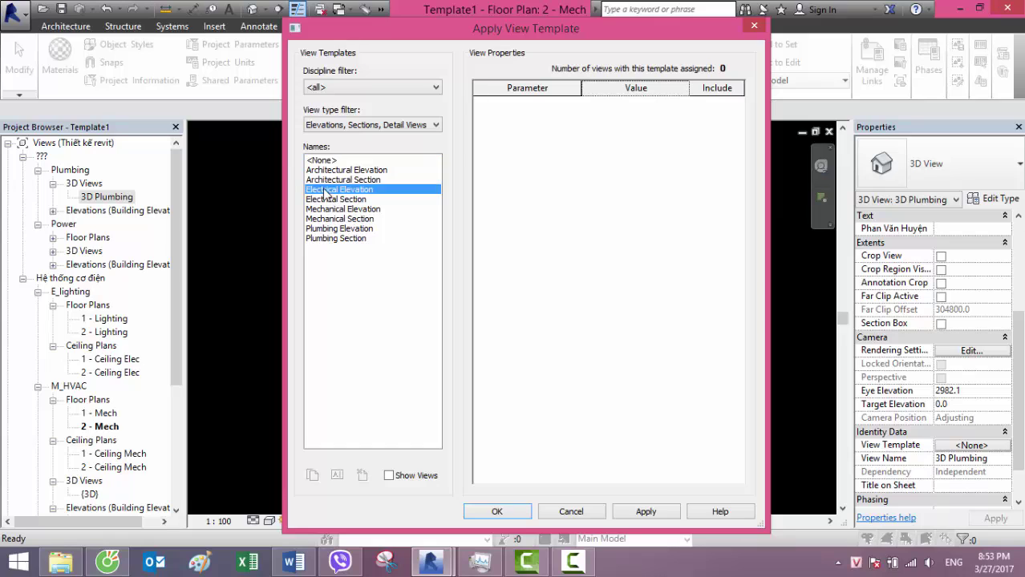
{"action": "left_click", "coordinate": [343, 229]}
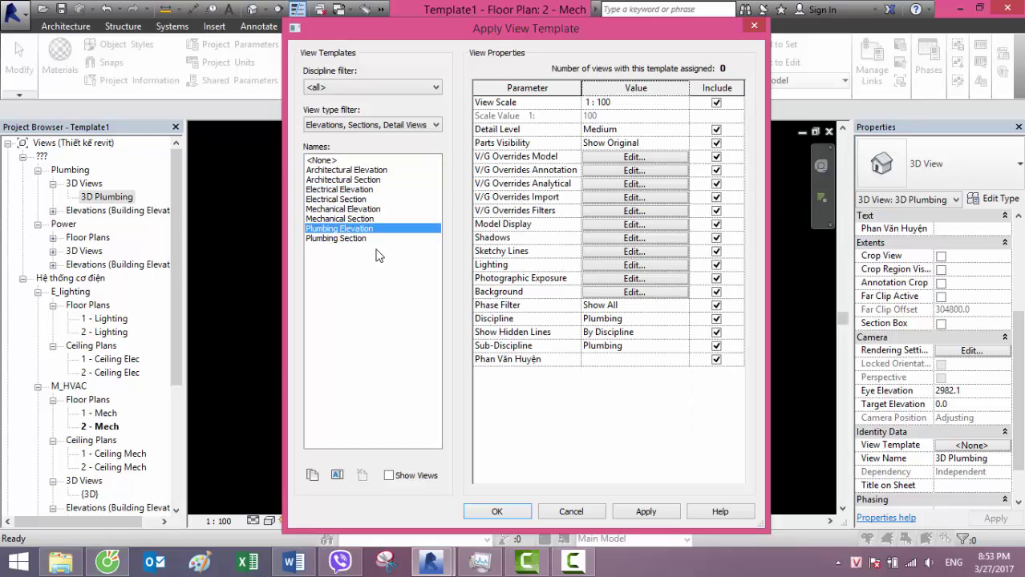
- Set the sub-discipline to M_Plumbing and grouping to Hệ thống cơ điện, then confirm
{"action": "left_click", "coordinate": [642, 347]}
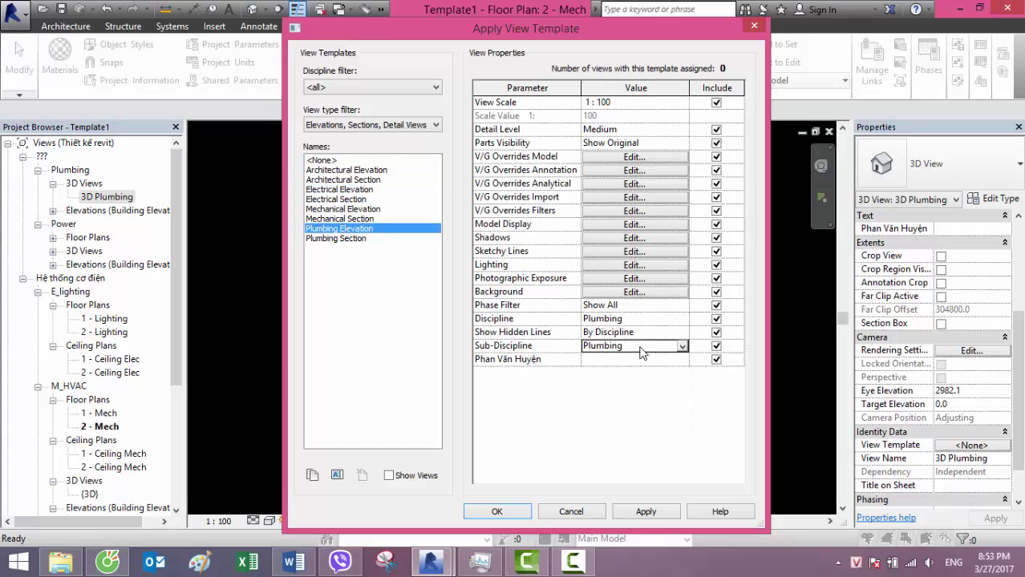
{"action": "left_click", "coordinate": [681, 347]}
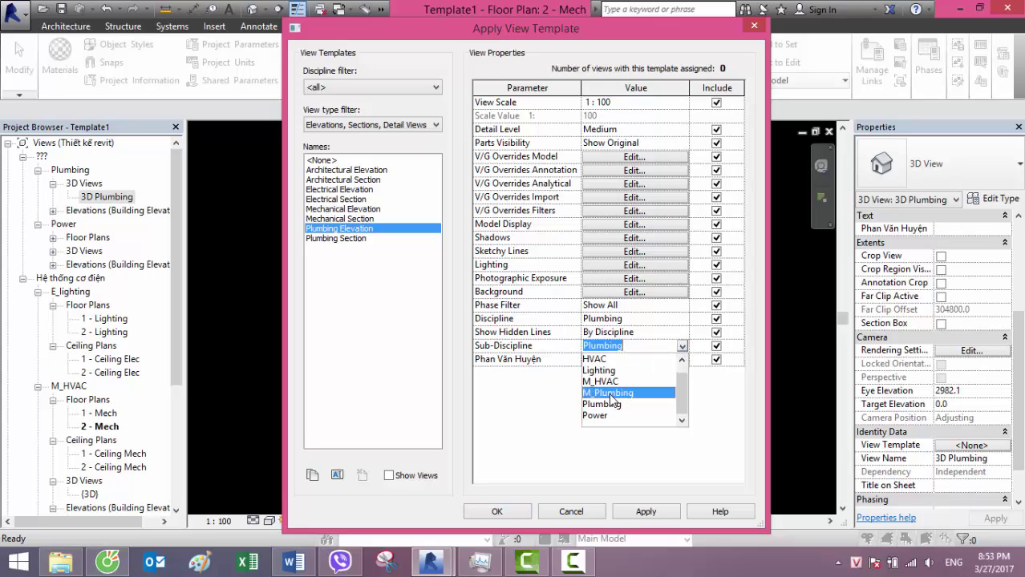
{"action": "left_click", "coordinate": [611, 393]}
{"action": "left_click", "coordinate": [630, 362]}
{"action": "left_click", "coordinate": [682, 362]}
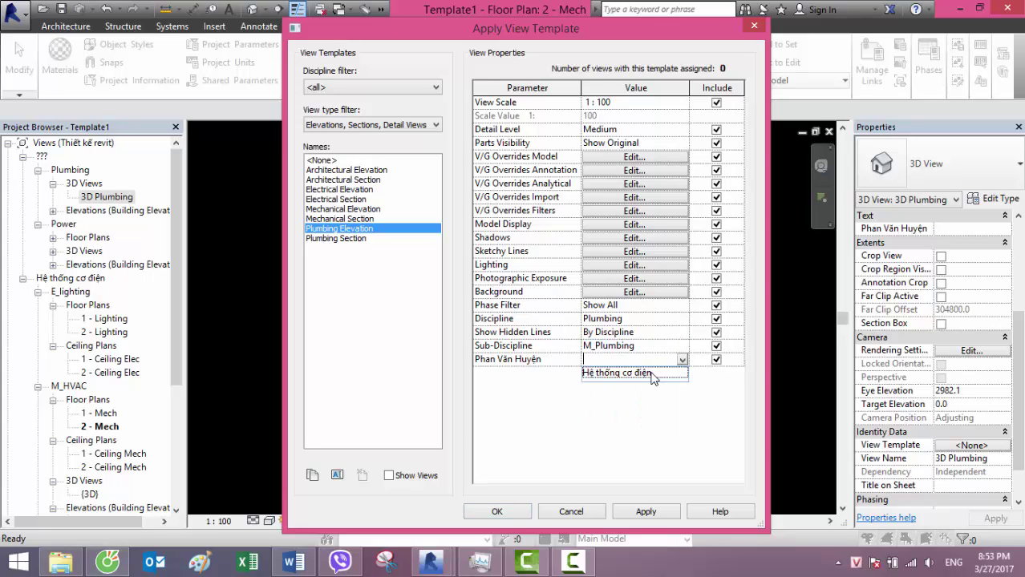
{"action": "left_click", "coordinate": [622, 373]}
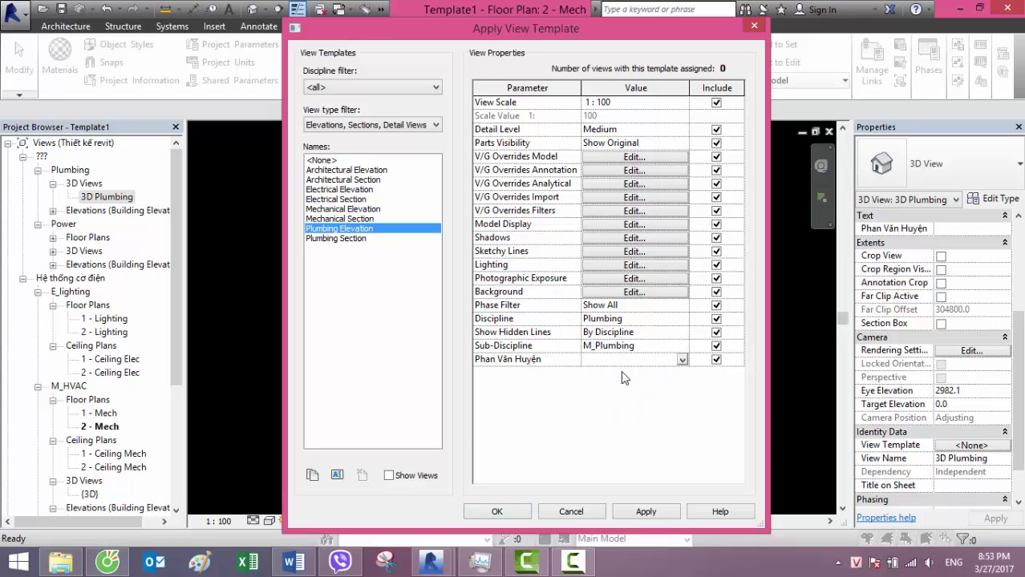
{"action": "left_click", "coordinate": [518, 513]}
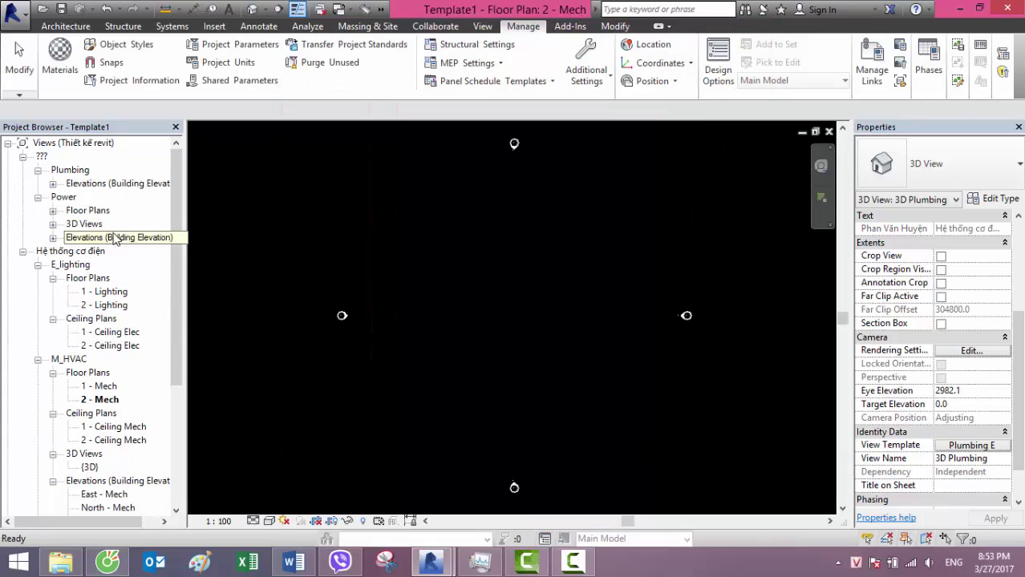
- Select the four Plumbing elevations and assign them the Plumbing Section view template
{"action": "left_click", "coordinate": [53, 184]}
{"action": "left_click", "coordinate": [86, 198]}
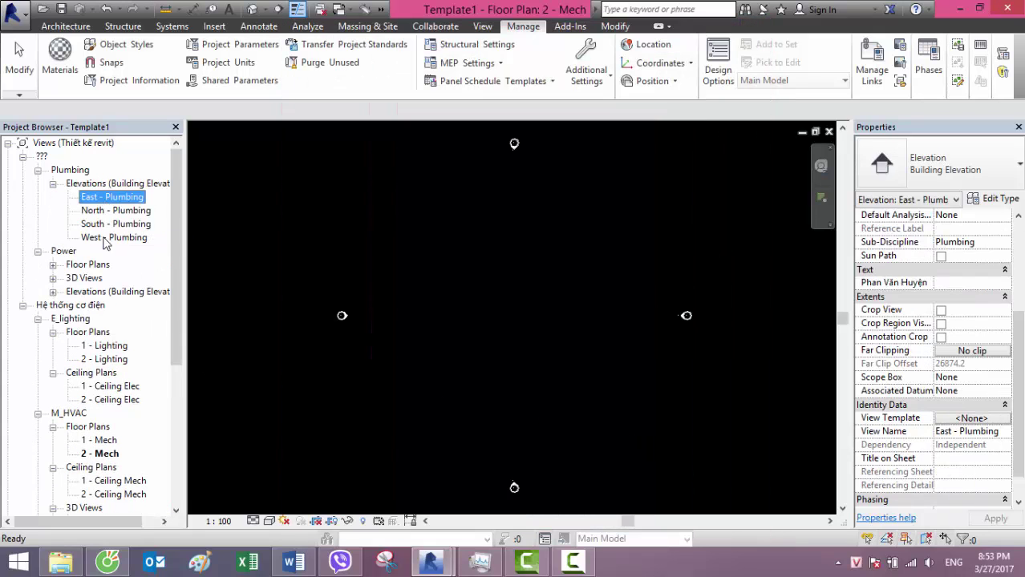
{"action": "left_click", "coordinate": [113, 239], "text": "shift"}
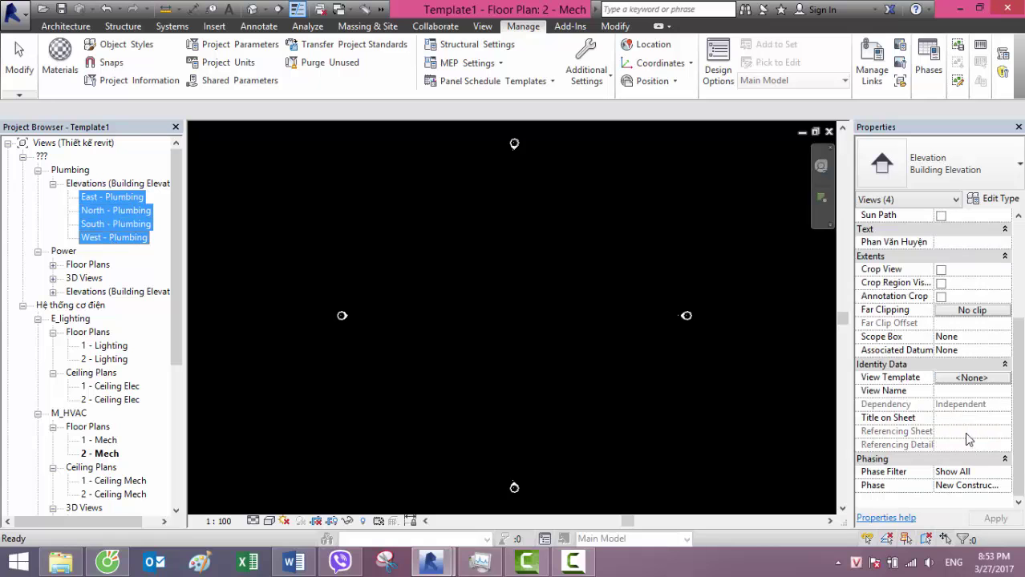
{"action": "left_click", "coordinate": [972, 378]}
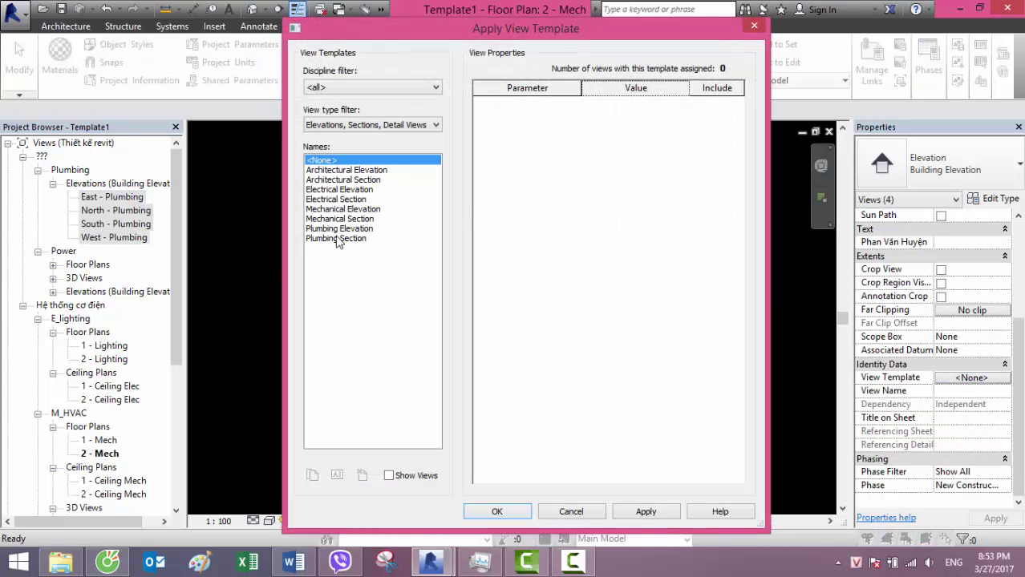
{"action": "left_click", "coordinate": [337, 239]}
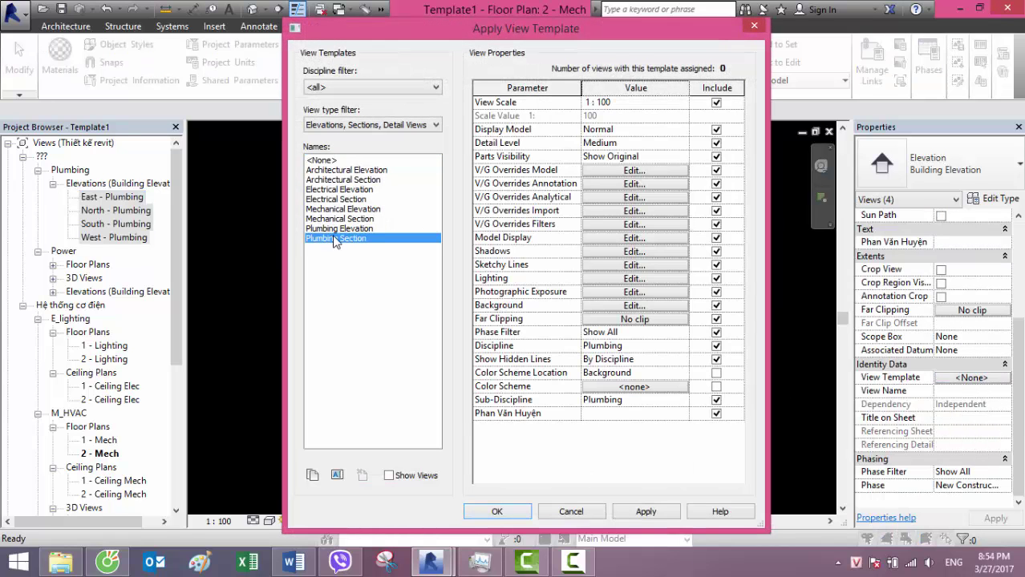
- Set the template's sub-discipline to M_Plumbing and grouping to Hệ thống cơ điện, then confirm
{"action": "left_click", "coordinate": [614, 401]}
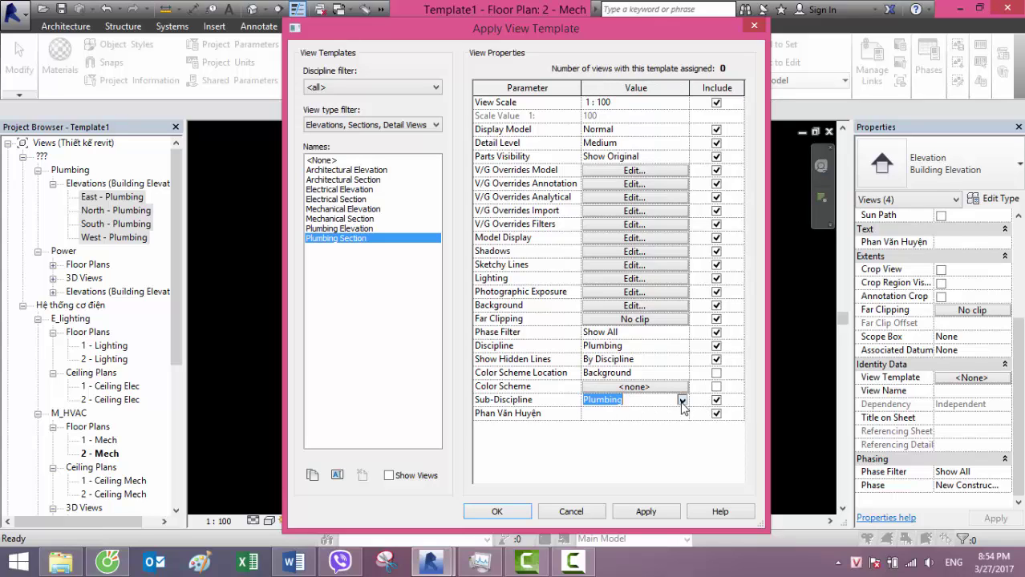
{"action": "left_click", "coordinate": [682, 408]}
{"action": "left_click", "coordinate": [606, 452]}
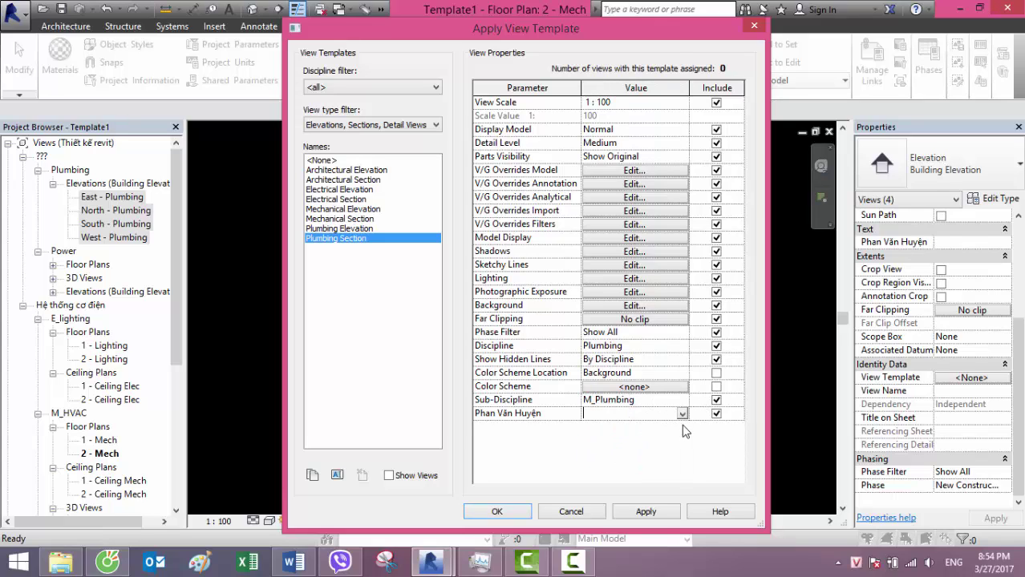
{"action": "left_click", "coordinate": [682, 414]}
{"action": "left_click", "coordinate": [605, 430]}
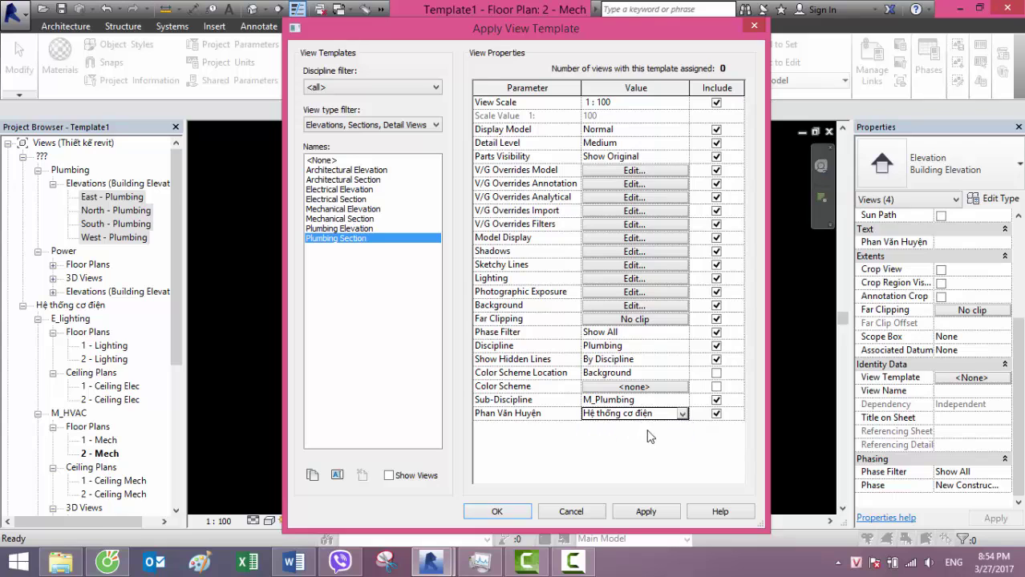
{"action": "left_click", "coordinate": [504, 511]}
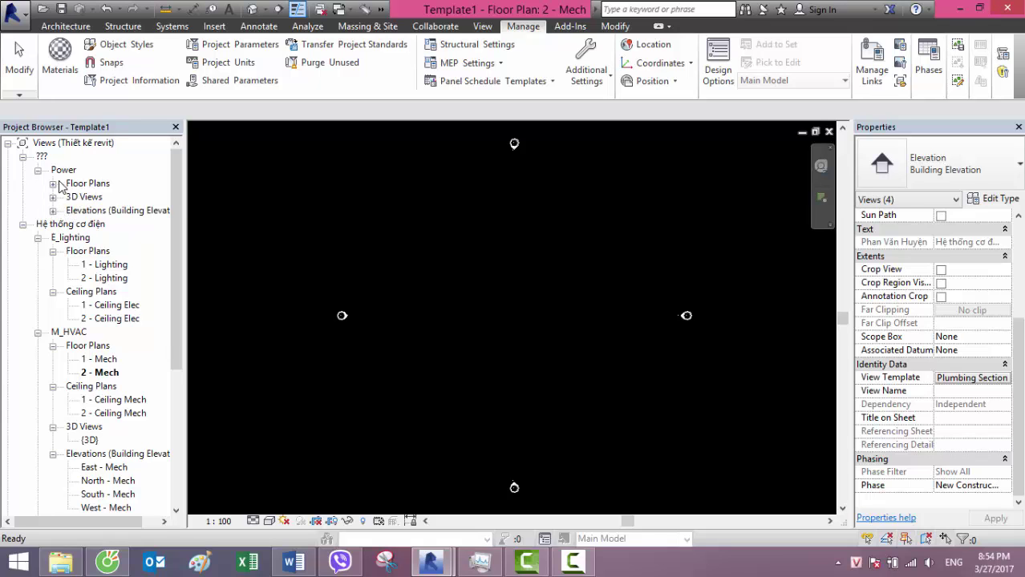
- Select the 1 - Power and 2 - Power floor plans and choose the Electrical Plan template
{"action": "left_click", "coordinate": [53, 184]}
{"action": "left_click", "coordinate": [120, 196]}
{"action": "left_click", "coordinate": [116, 211], "text": "ctrl"}
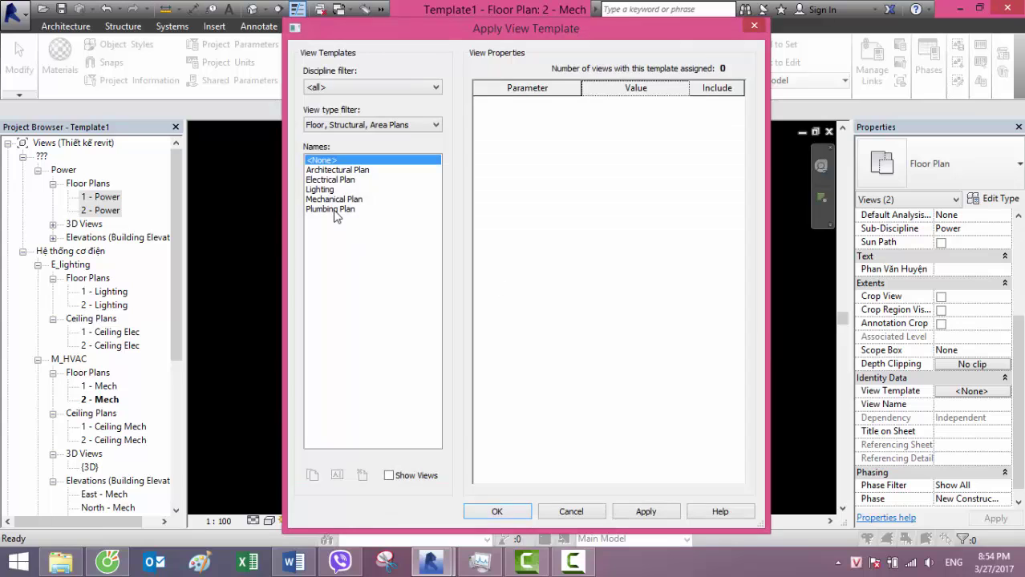
{"action": "left_click", "coordinate": [341, 181]}
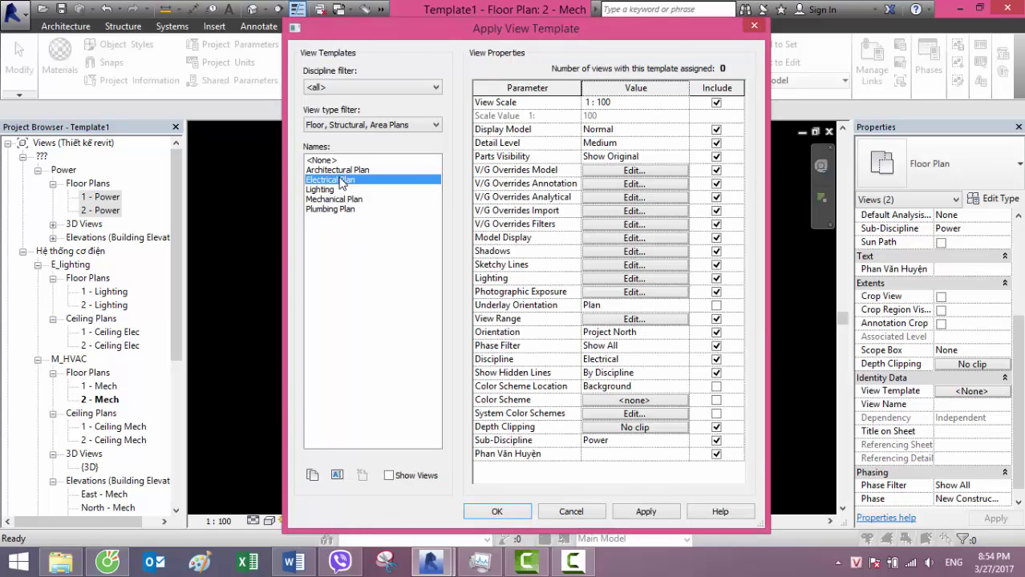
- Give the template sub-discipline E_Power and grouping Hệ thống cơ điện, and apply it
{"action": "left_click", "coordinate": [630, 363]}
{"action": "left_click", "coordinate": [606, 441]}
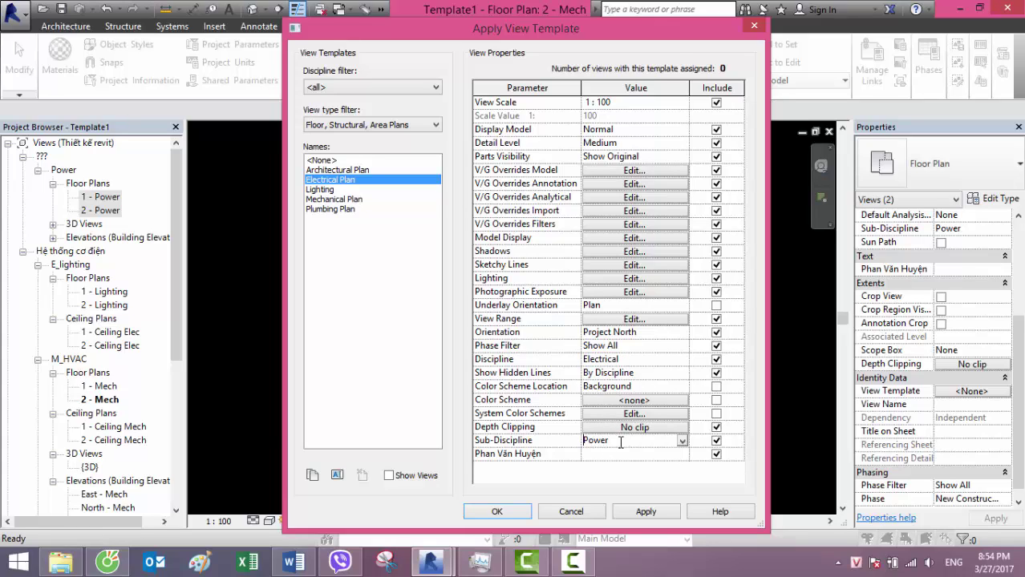
{"action": "type", "text": "E_"}
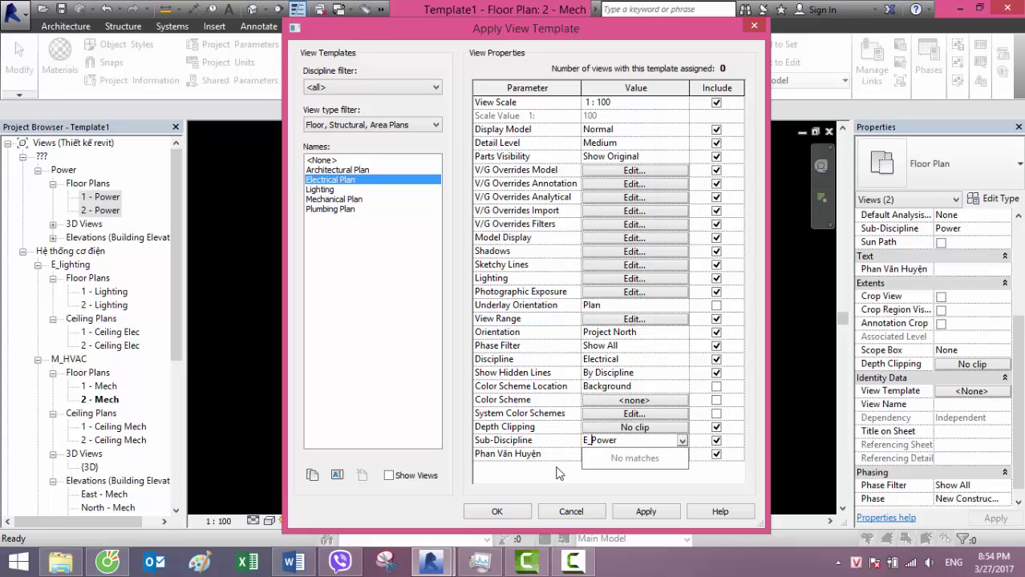
{"action": "left_click", "coordinate": [605, 456]}
{"action": "left_click", "coordinate": [682, 454]}
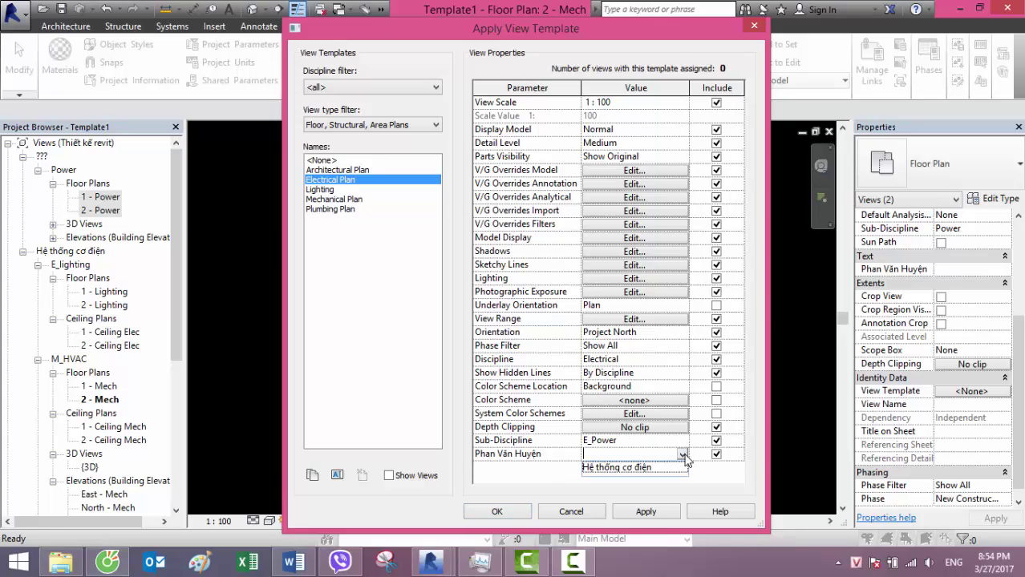
{"action": "left_click", "coordinate": [659, 470]}
{"action": "left_click", "coordinate": [653, 506]}
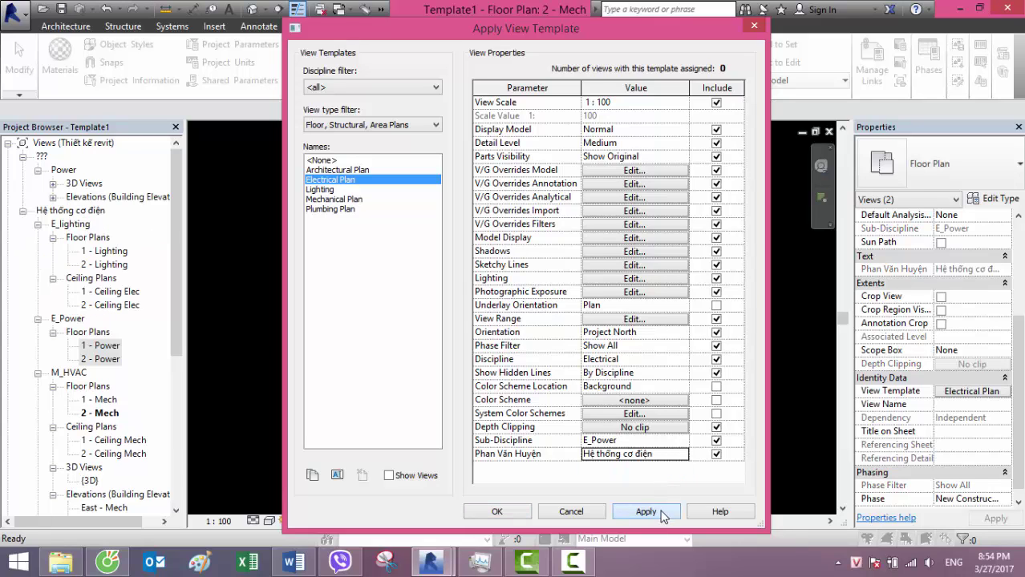
{"action": "left_click", "coordinate": [510, 512]}
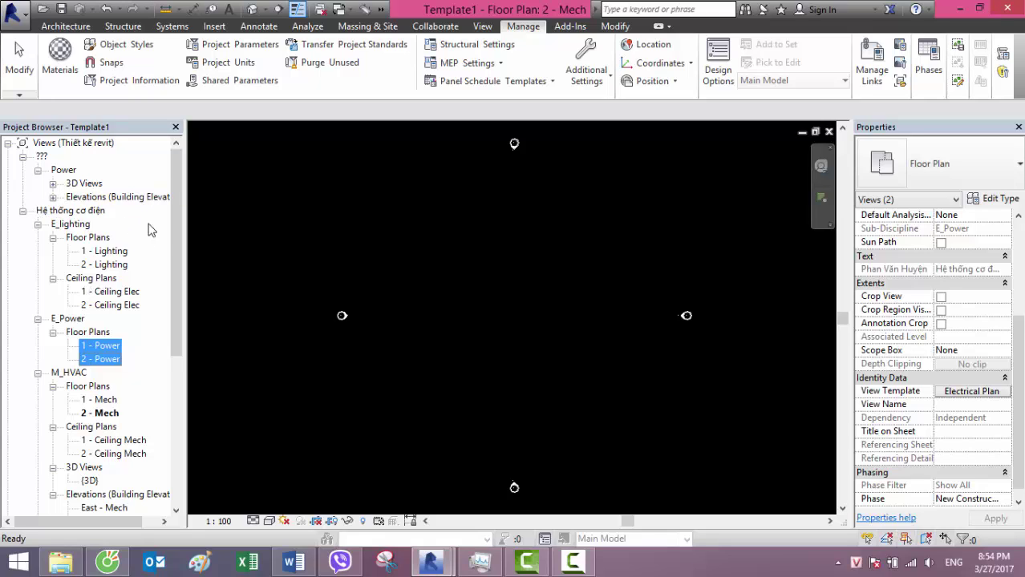
{"action": "left_click", "coordinate": [53, 184]}
- For 3D Elec, filter templates to elevations and sections and pick Electrical Elevation
{"action": "left_click", "coordinate": [97, 197]}
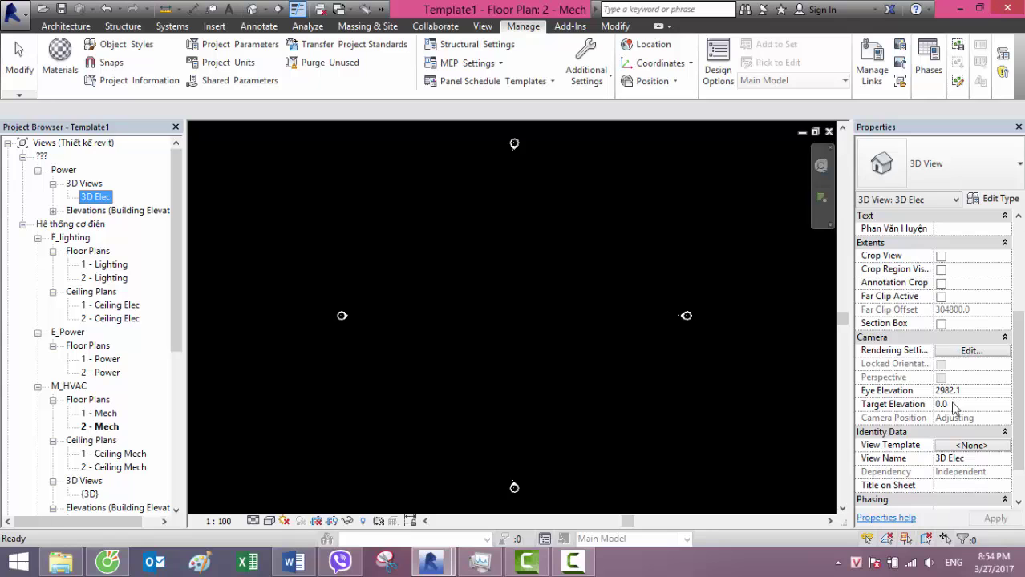
{"action": "left_click", "coordinate": [965, 441]}
{"action": "left_click", "coordinate": [373, 202]}
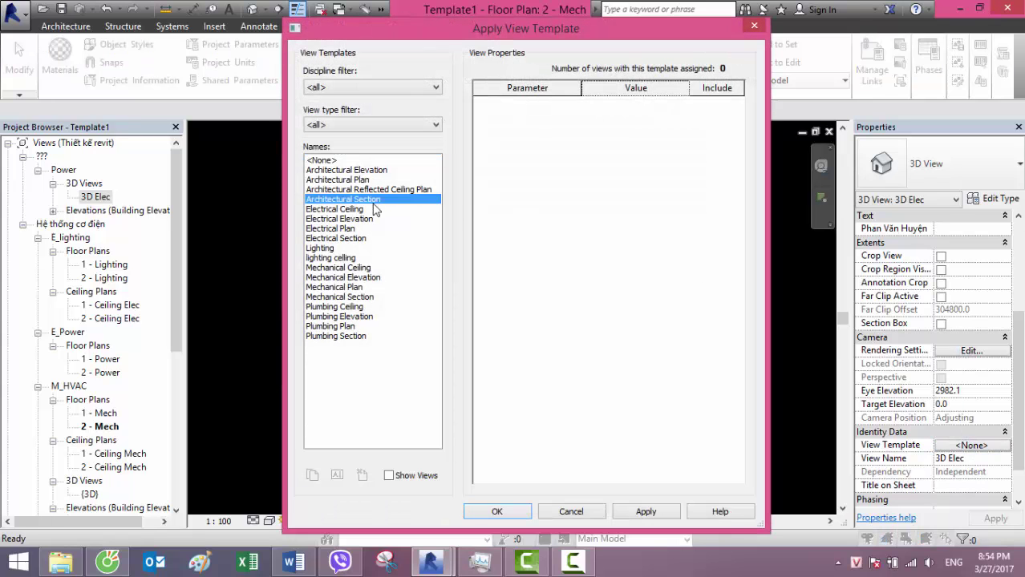
{"action": "left_click", "coordinate": [373, 126]}
{"action": "left_click", "coordinate": [375, 151]}
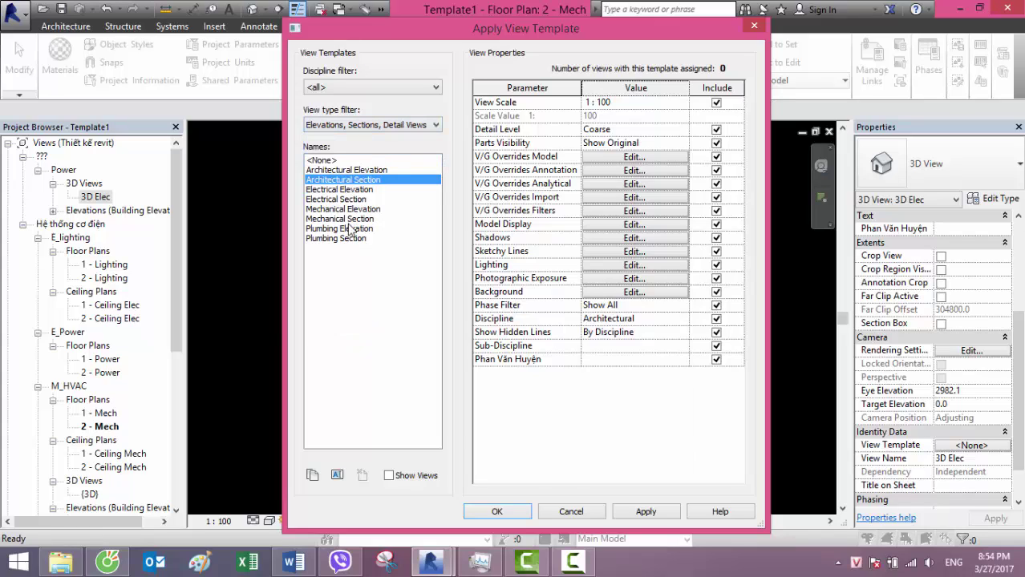
{"action": "left_click", "coordinate": [338, 199]}
{"action": "left_click", "coordinate": [351, 190]}
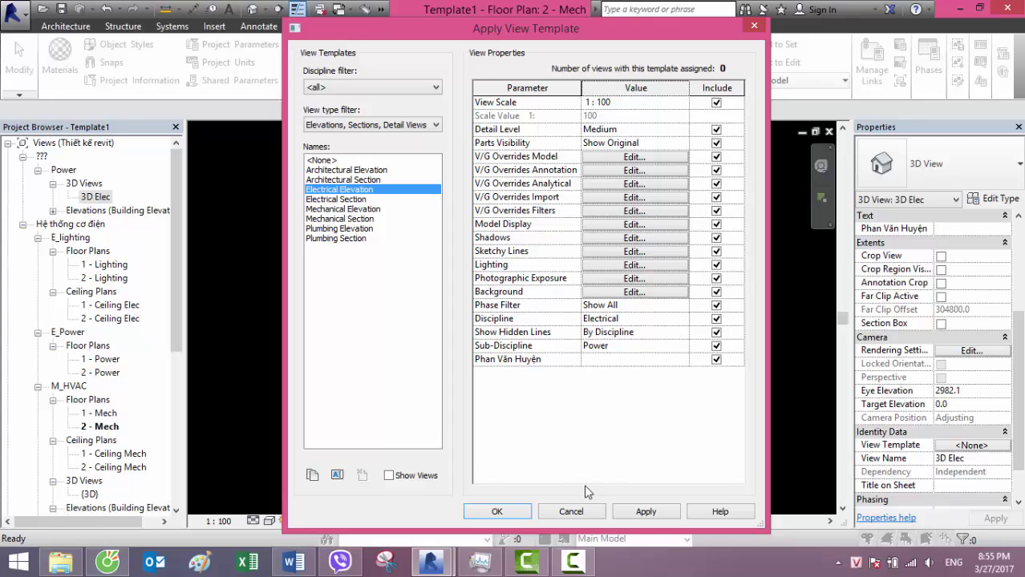
- Change the Electrical Elevation template's sub-discipline to E_Power
{"action": "left_click", "coordinate": [622, 345]}
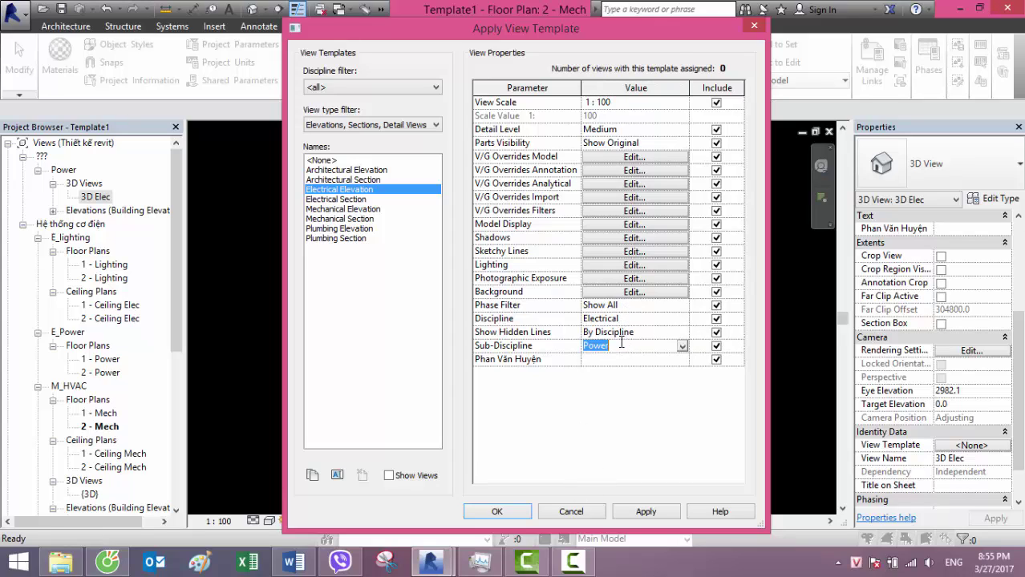
{"action": "left_click", "coordinate": [682, 346]}
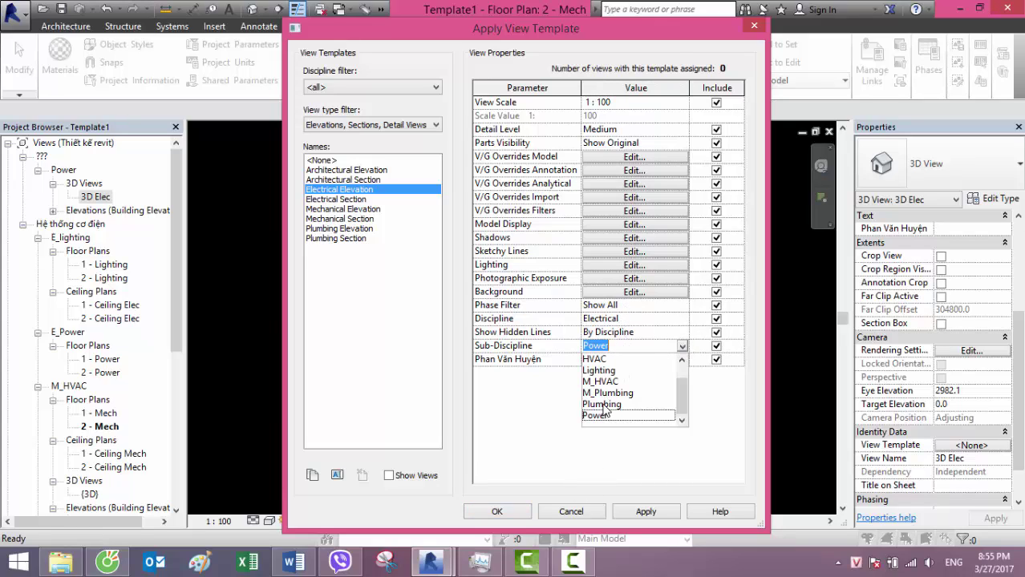
{"action": "left_click", "coordinate": [616, 345]}
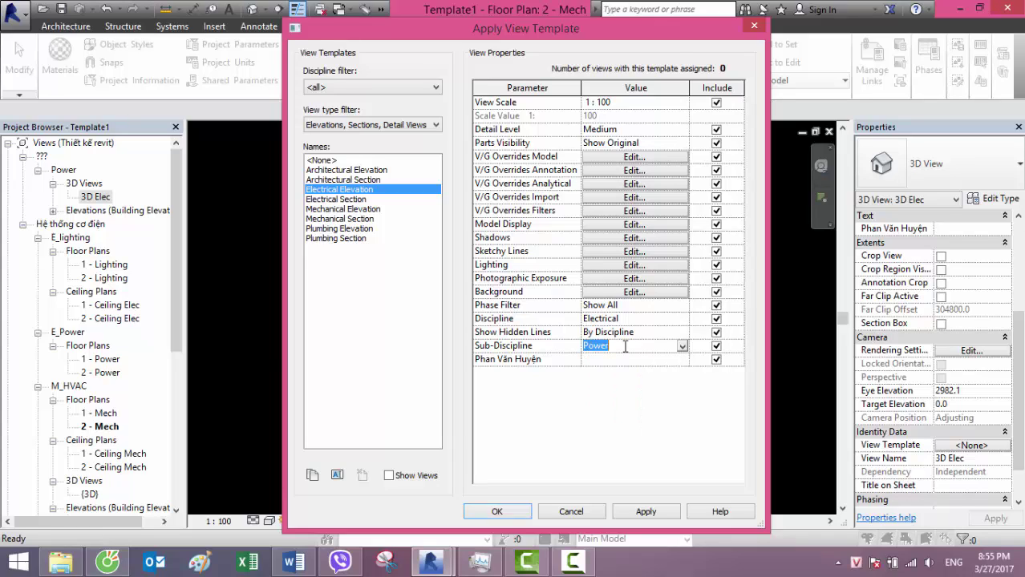
{"action": "left_click", "coordinate": [625, 346]}
{"action": "type", "text": "E_"}
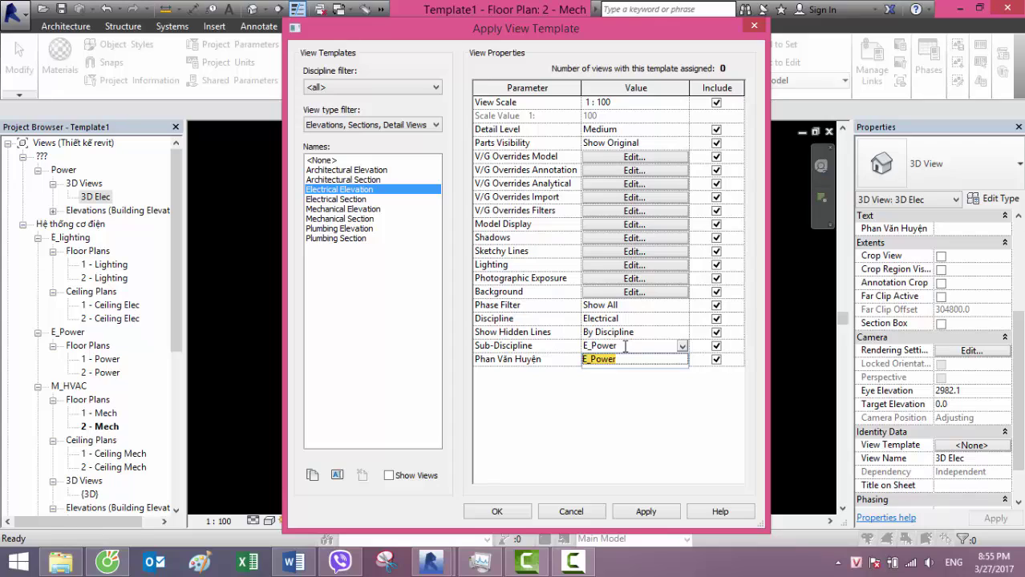
{"action": "left_click", "coordinate": [621, 367]}
- Set the grouping value to Hệ thống cơ điện and apply the template to 3D Elec
{"action": "left_click", "coordinate": [633, 359]}
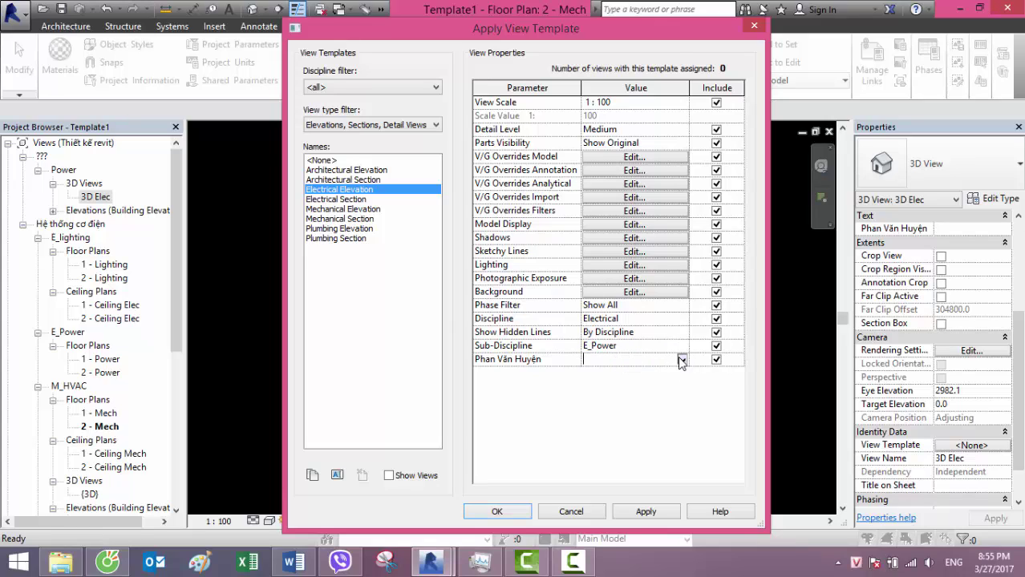
{"action": "left_click", "coordinate": [681, 359]}
{"action": "left_click", "coordinate": [641, 373]}
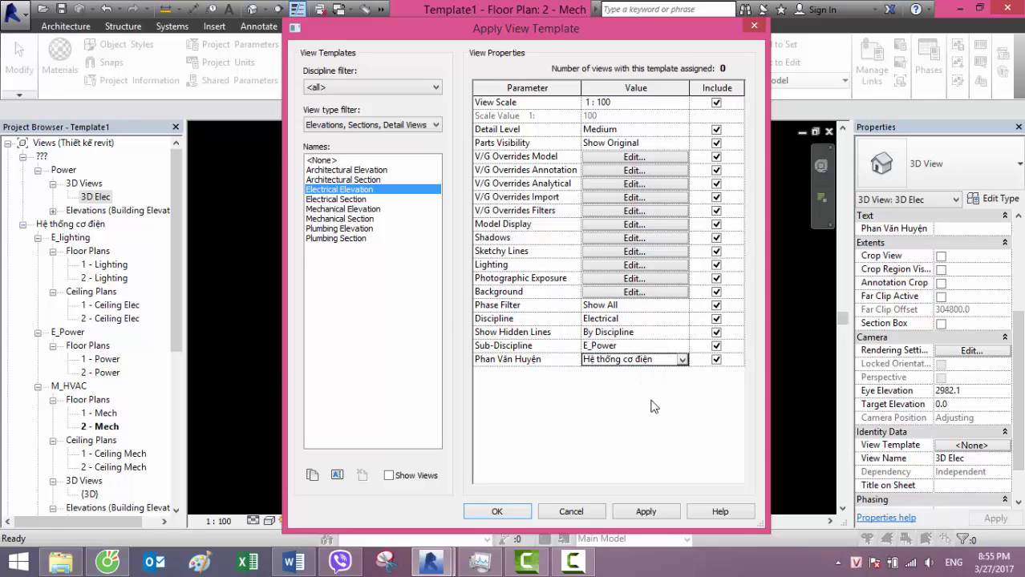
{"action": "left_click", "coordinate": [646, 514]}
{"action": "left_click", "coordinate": [498, 513]}
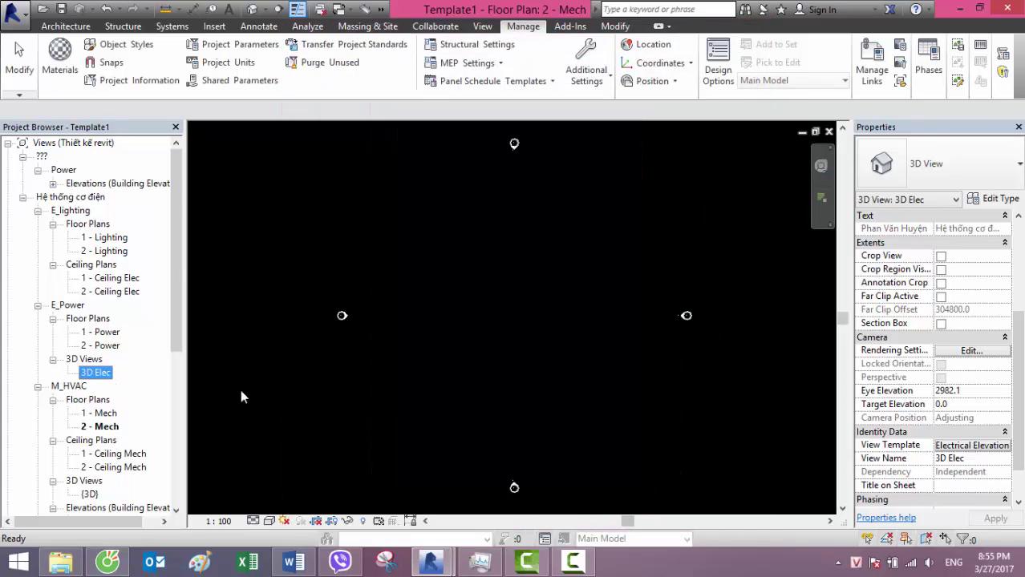
- Select the East, North, South and West - Elec elevations in the Project Browser
{"action": "left_click", "coordinate": [52, 184]}
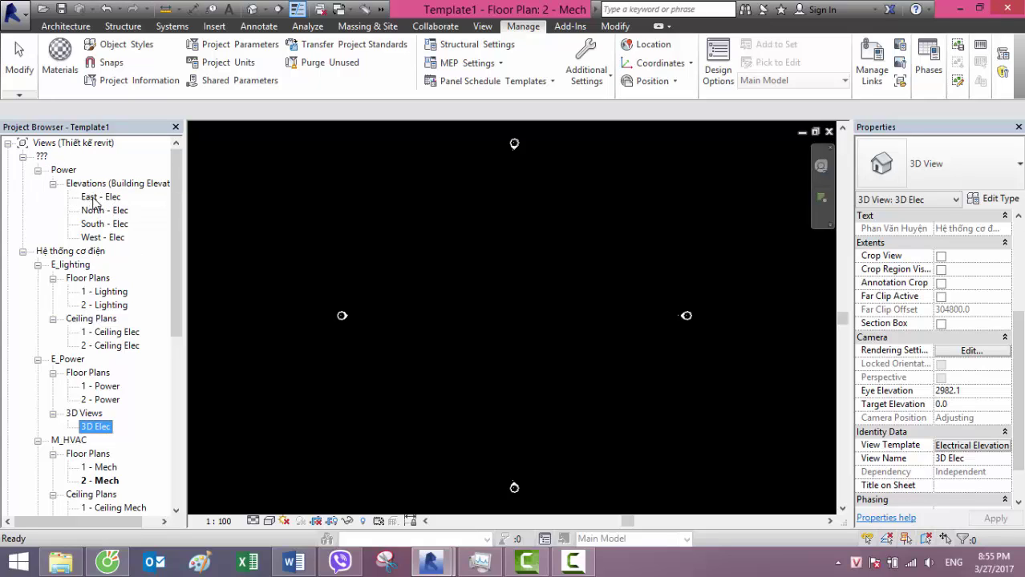
{"action": "left_click", "coordinate": [94, 200]}
{"action": "left_click", "coordinate": [102, 211], "text": "ctrl"}
{"action": "left_click", "coordinate": [102, 224], "text": "ctrl"}
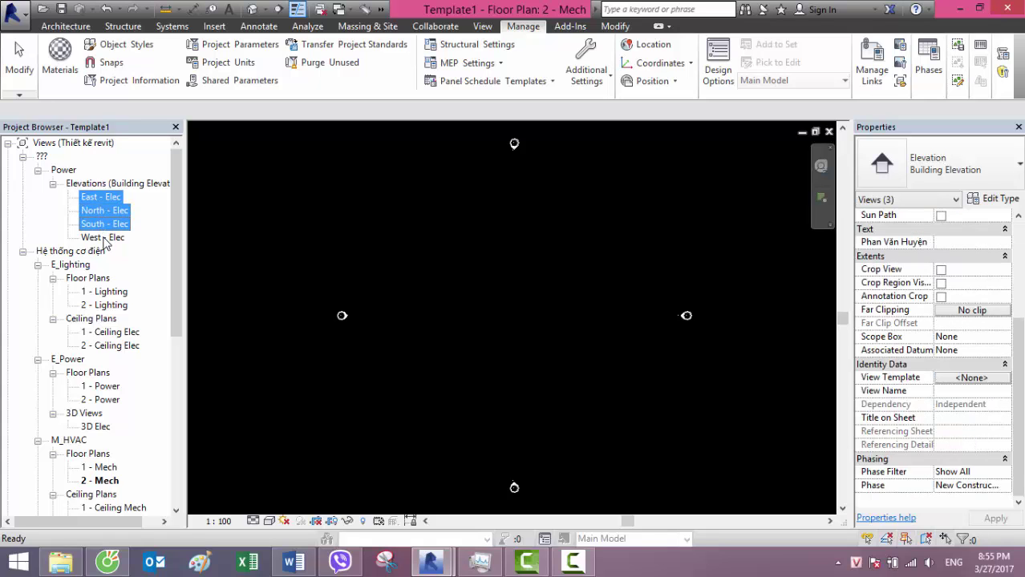
{"action": "left_click", "coordinate": [103, 239], "text": "ctrl"}
- Assign the four selected elevations the Electrical Elevation view template
{"action": "left_click", "coordinate": [978, 377]}
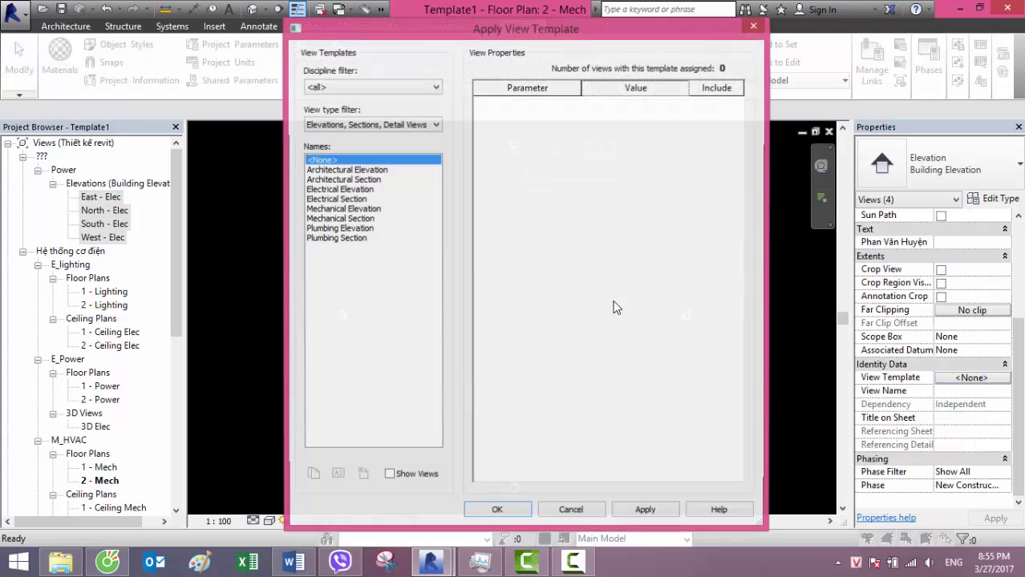
{"action": "left_click", "coordinate": [343, 200]}
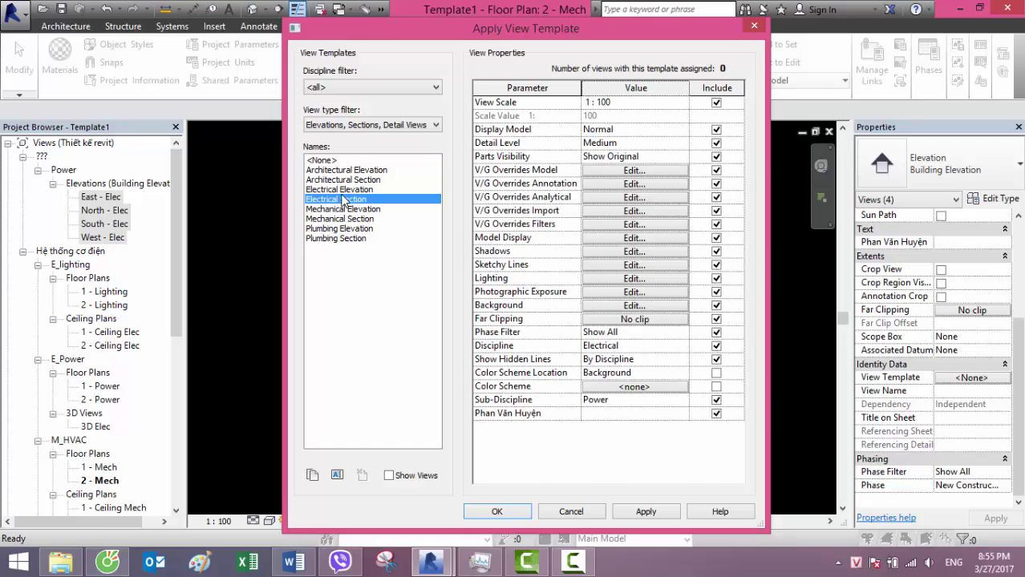
{"action": "left_click", "coordinate": [350, 219]}
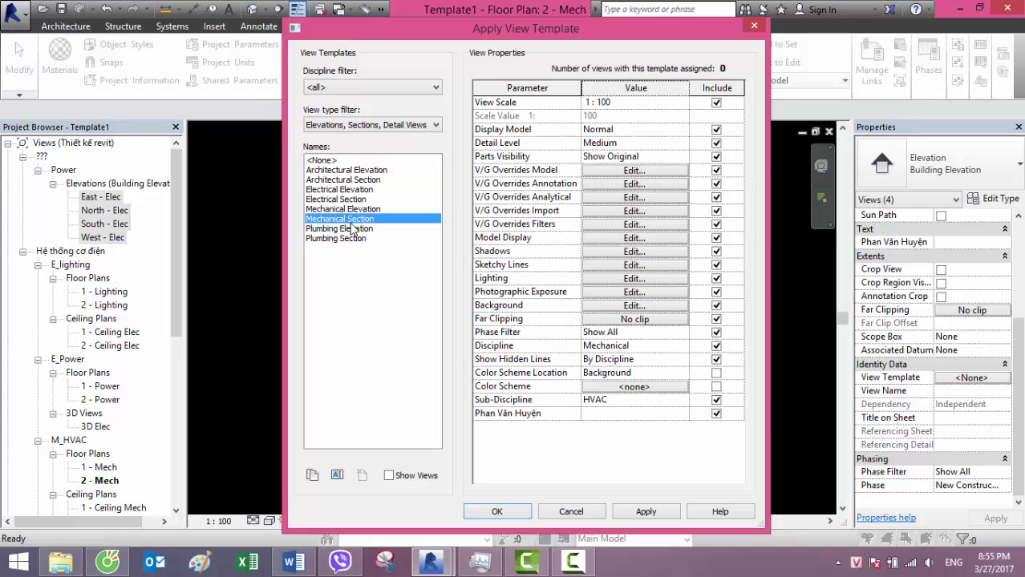
{"action": "left_click", "coordinate": [347, 189]}
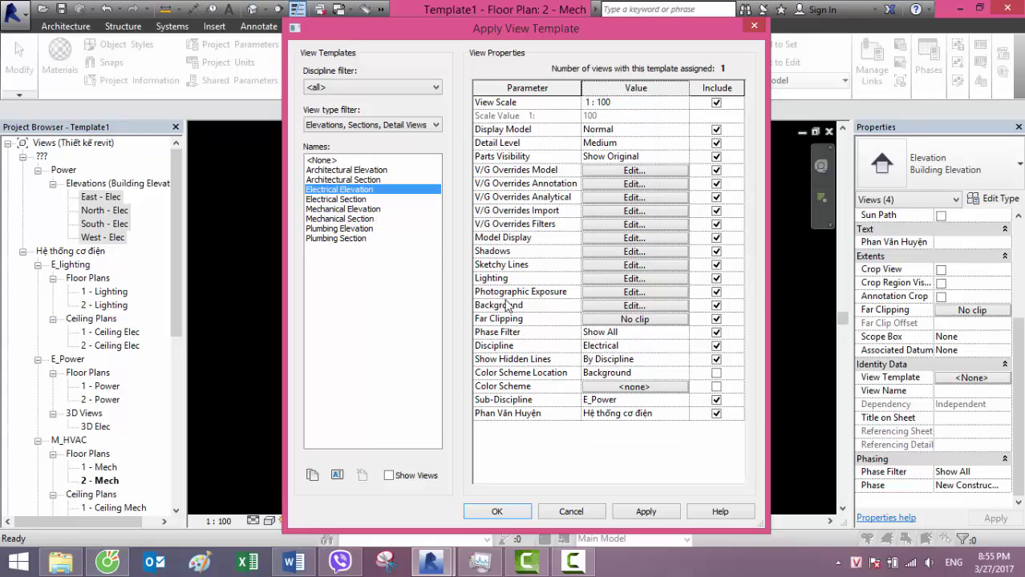
{"action": "left_click", "coordinate": [511, 516]}
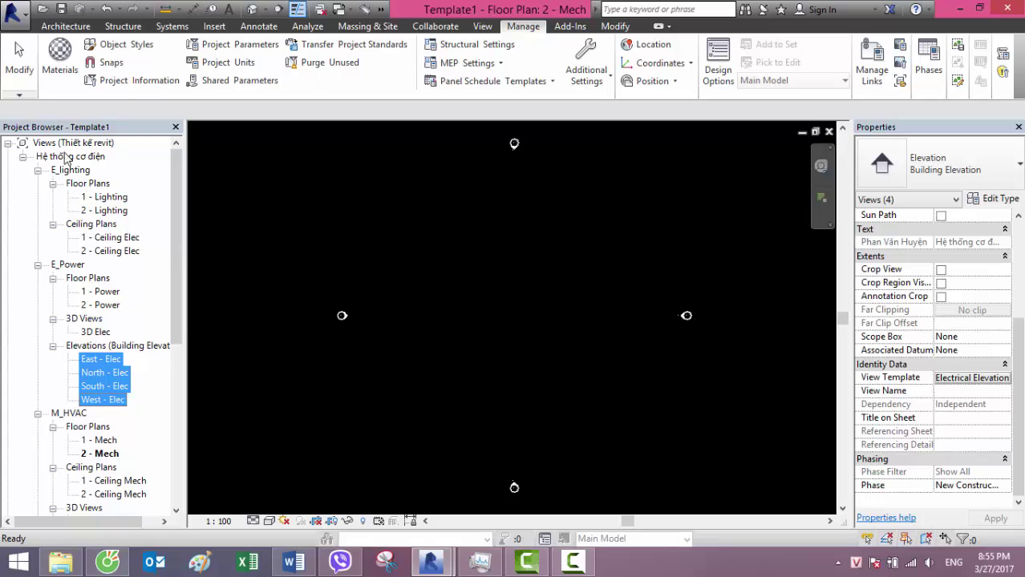
{"action": "mouse_move", "coordinate": [176, 175]}
{"action": "left_mouse_down"}
{"action": "mouse_move", "coordinate": [168, 318]}
{"action": "mouse_move", "coordinate": [206, 138]}
{"action": "left_mouse_up"}
{"action": "key", "text": "Down"}
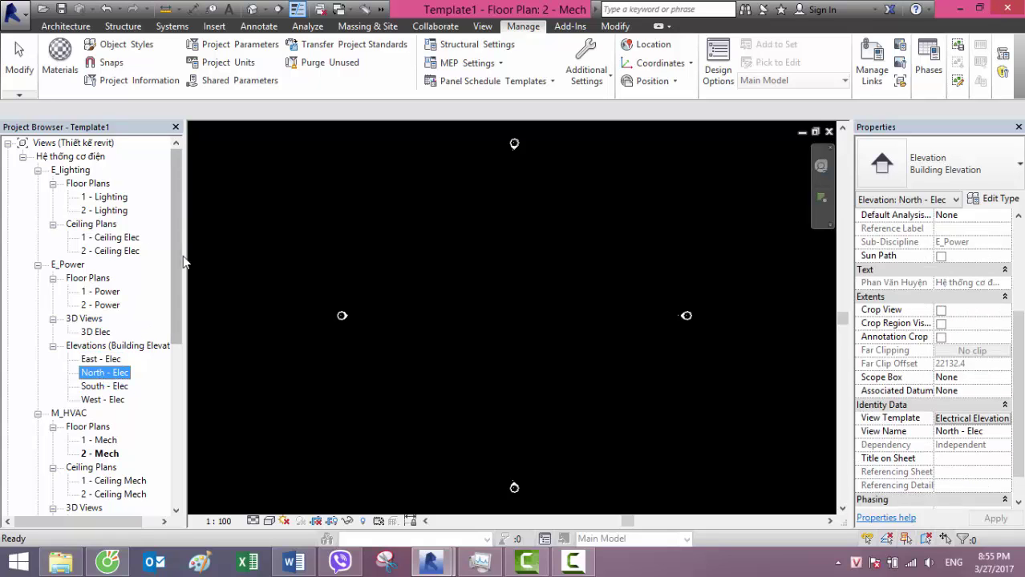
{"action": "mouse_move", "coordinate": [184, 240]}
{"action": "left_mouse_down"}
{"action": "mouse_move", "coordinate": [174, 359]}
{"action": "mouse_move", "coordinate": [199, 188]}
{"action": "left_mouse_up"}
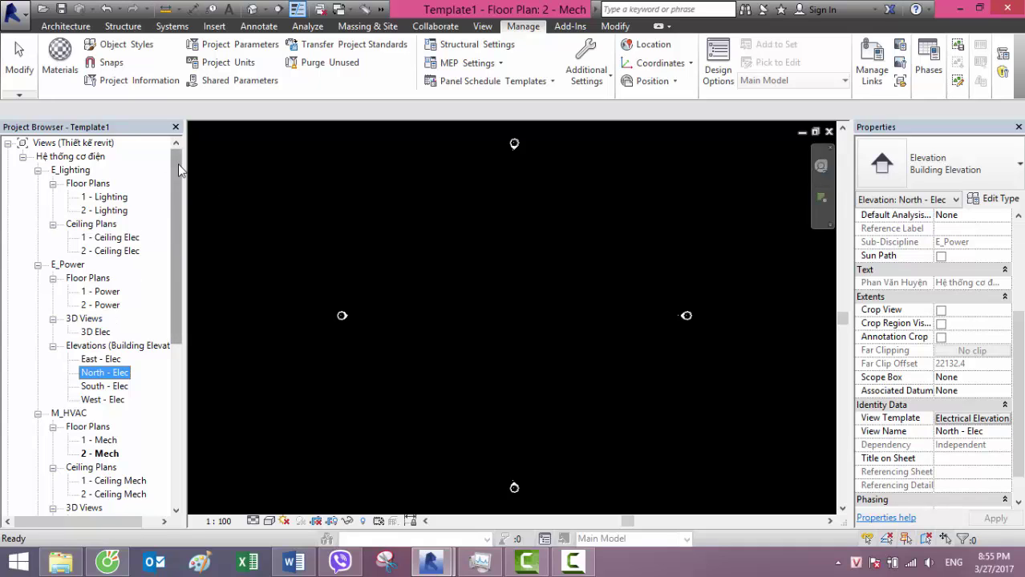
{"action": "left_click_drag", "start_coordinate": [175, 165], "coordinate": [174, 319]}
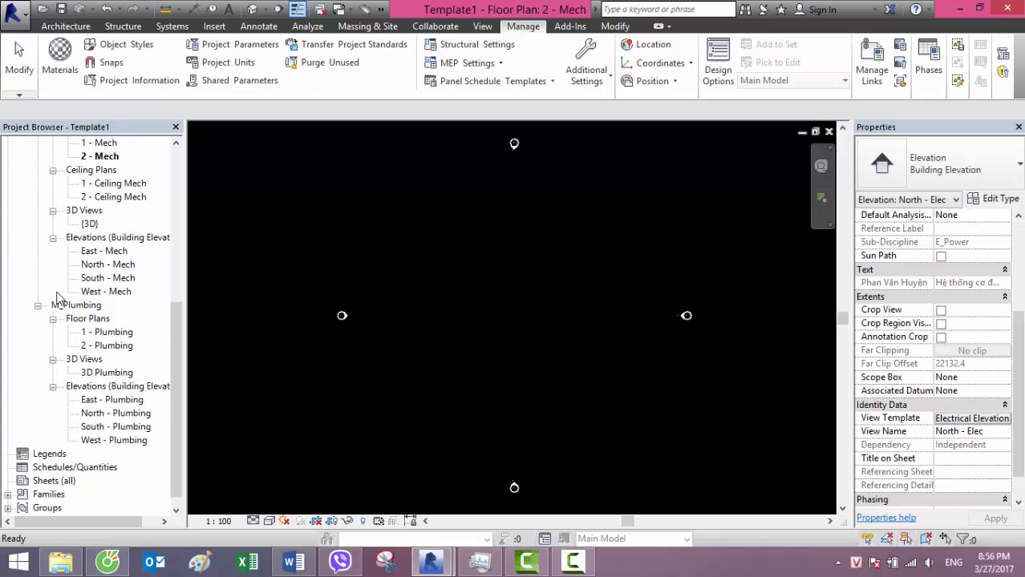
{"action": "left_click_drag", "start_coordinate": [177, 328], "coordinate": [190, 171]}
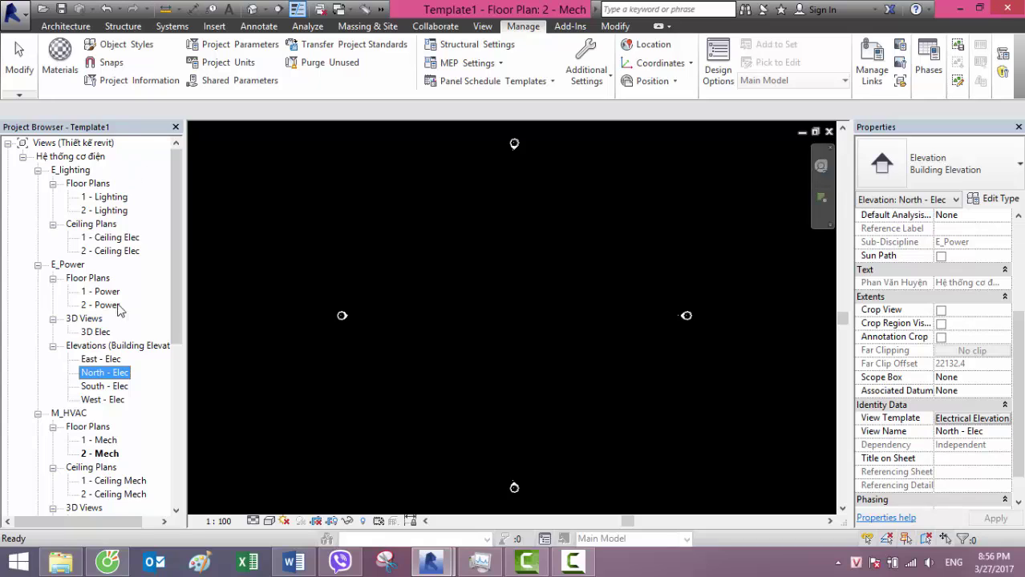
{"action": "mouse_move", "coordinate": [177, 195]}
{"action": "left_mouse_down"}
{"action": "mouse_move", "coordinate": [180, 233]}
{"action": "mouse_move", "coordinate": [190, 171]}
{"action": "mouse_move", "coordinate": [169, 240]}
{"action": "left_mouse_up"}
{"action": "left_click", "coordinate": [110, 239]}
{"action": "scroll", "coordinate": [168, 240], "scroll_direction": "up", "scroll_amount": 3}
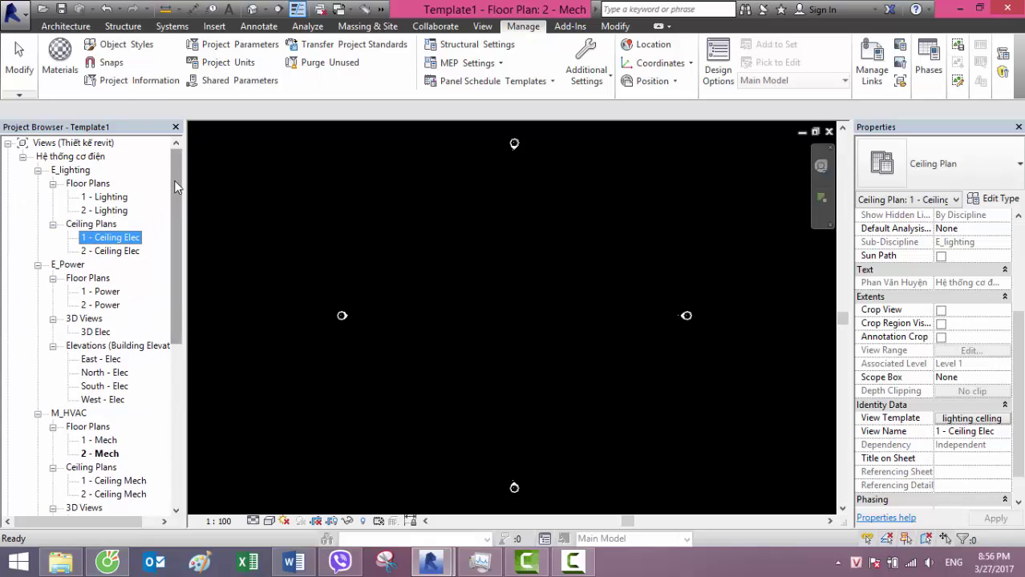
{"action": "left_click", "coordinate": [114, 254]}
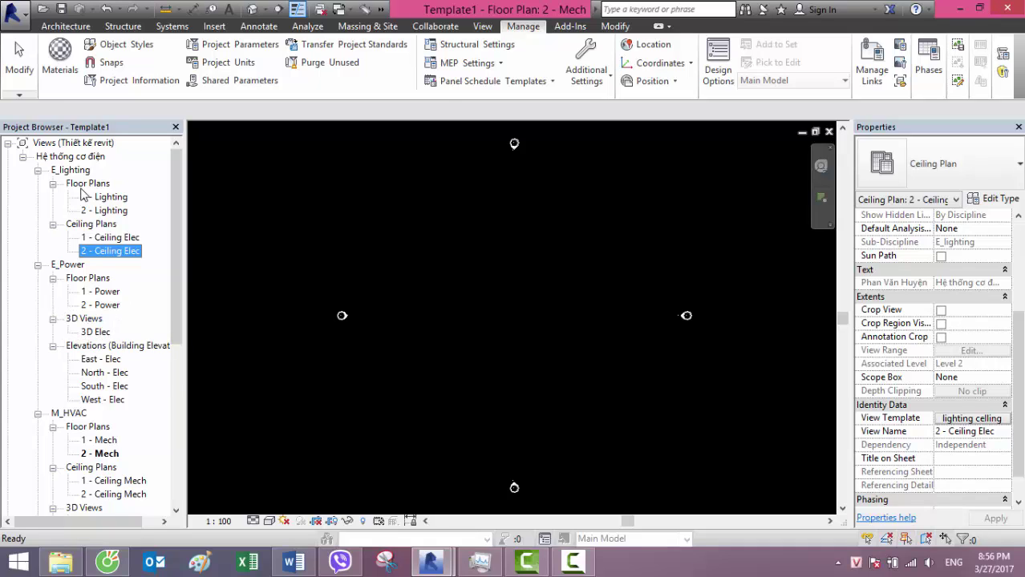
{"action": "left_click", "coordinate": [100, 332]}
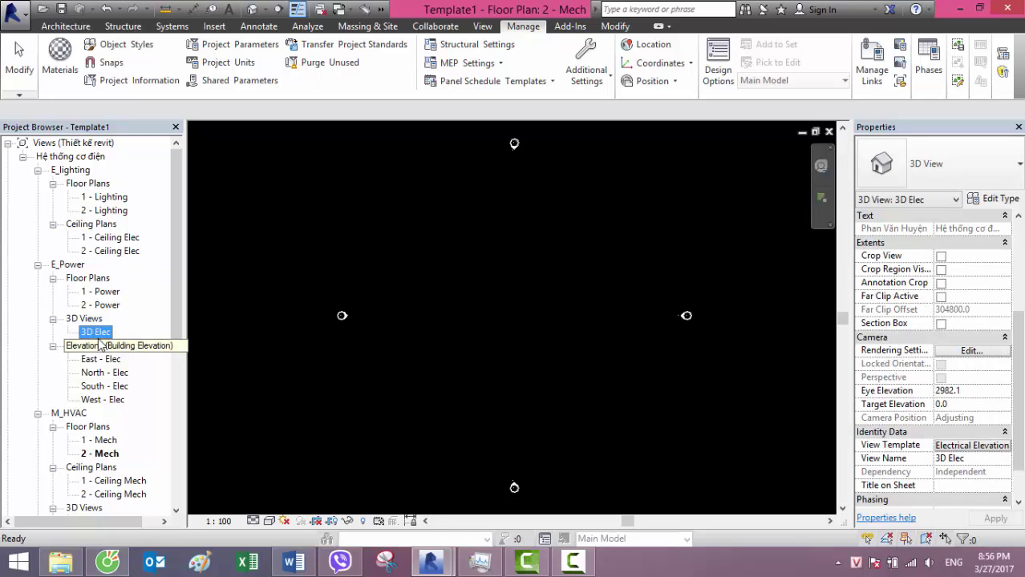
- Duplicate the 3D Elec view and rename the copy to 3D Lighting
{"action": "right_click", "coordinate": [105, 333]}
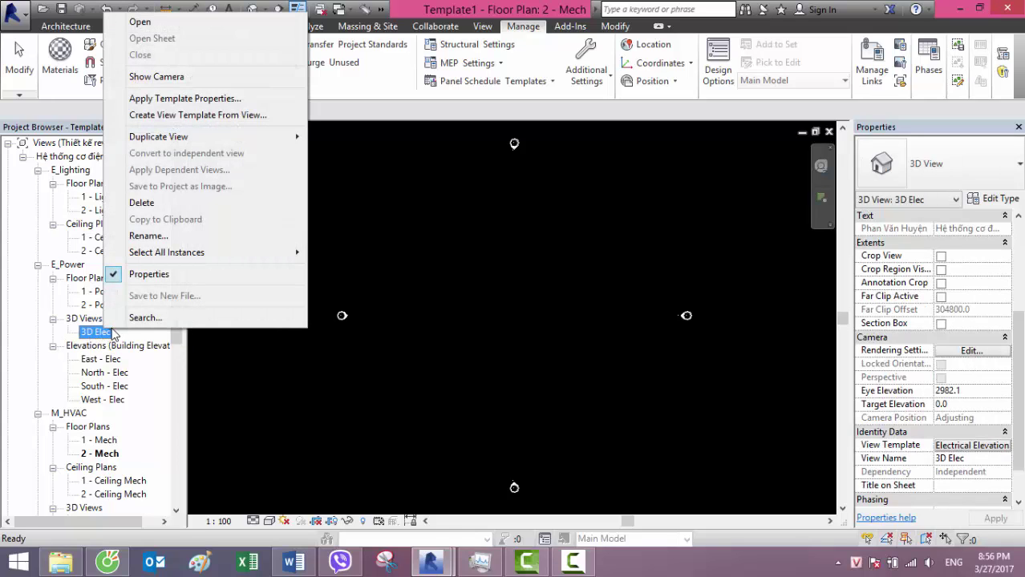
{"action": "mouse_move", "coordinate": [159, 137]}
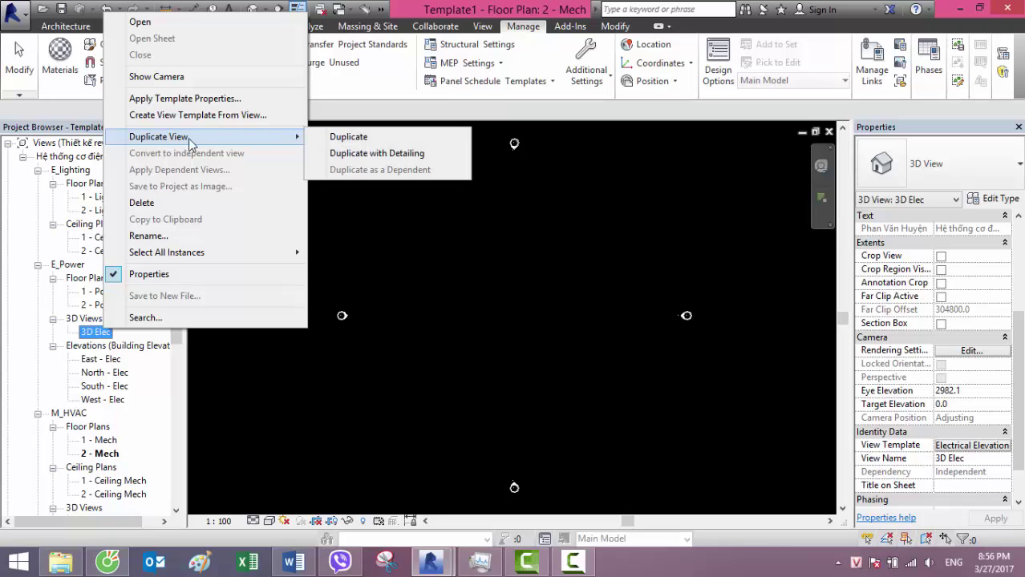
{"action": "left_click", "coordinate": [353, 142]}
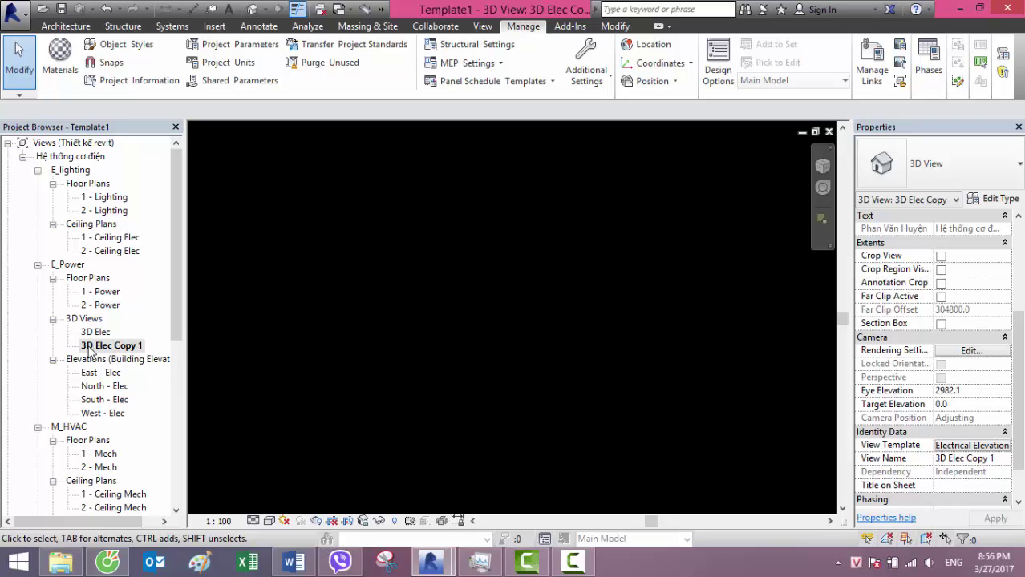
{"action": "right_click", "coordinate": [131, 347]}
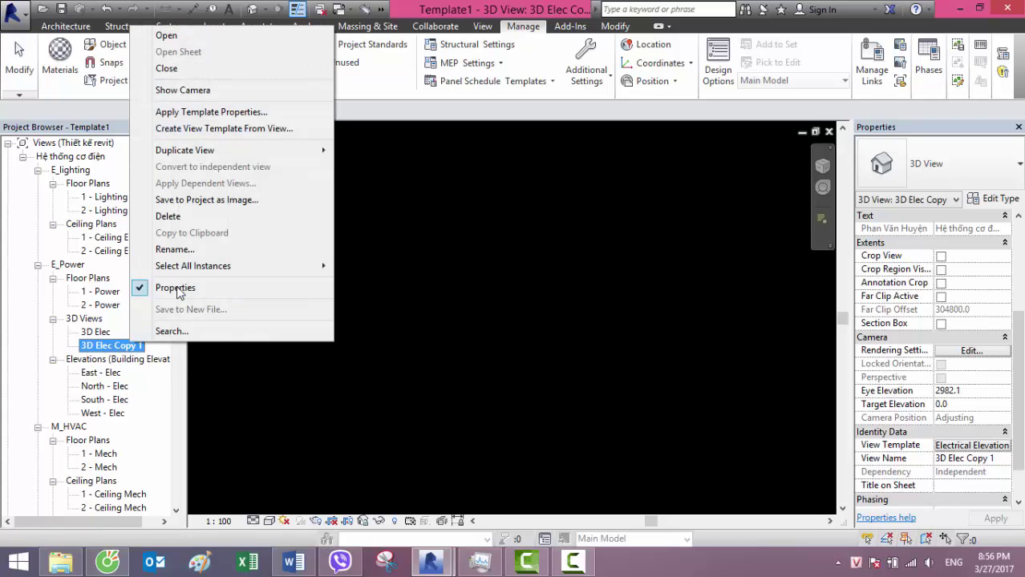
{"action": "left_click", "coordinate": [183, 250]}
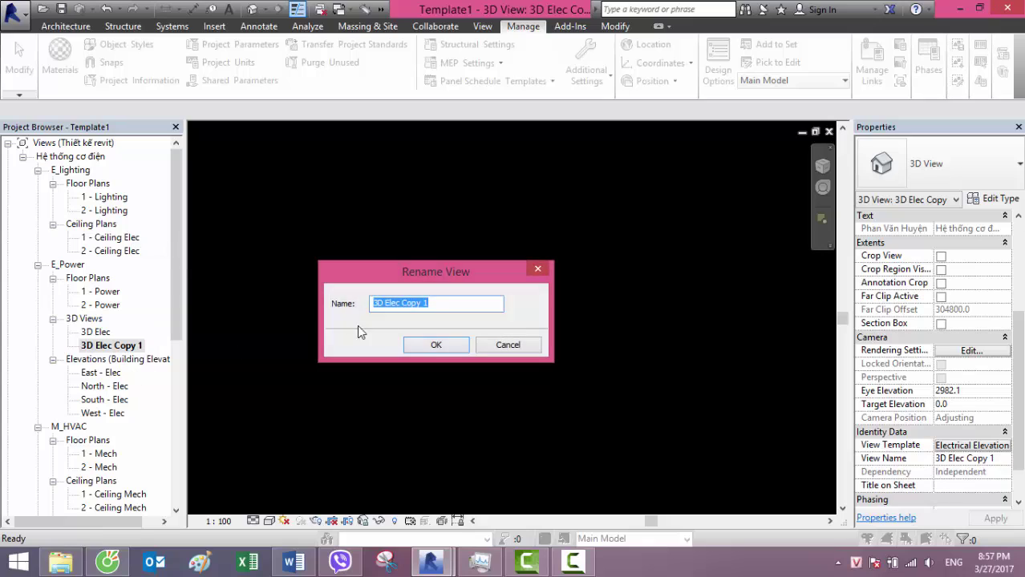
{"action": "left_click_drag", "start_coordinate": [431, 307], "coordinate": [394, 305]}
{"action": "left_click", "coordinate": [452, 347]}
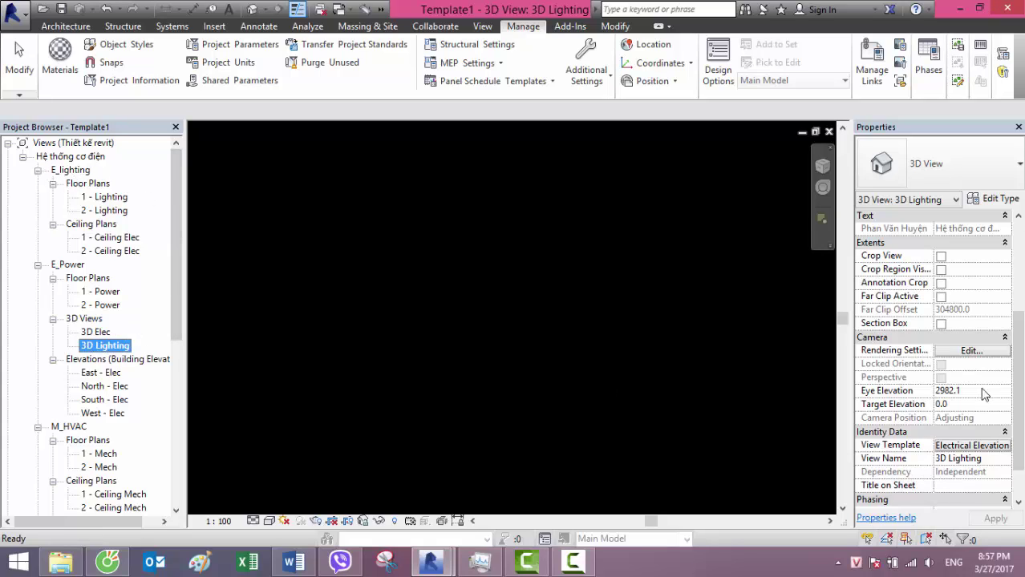
- For 3D Lighting, filter templates to elevations and sections and select Electrical Elevation
{"action": "left_click", "coordinate": [980, 447]}
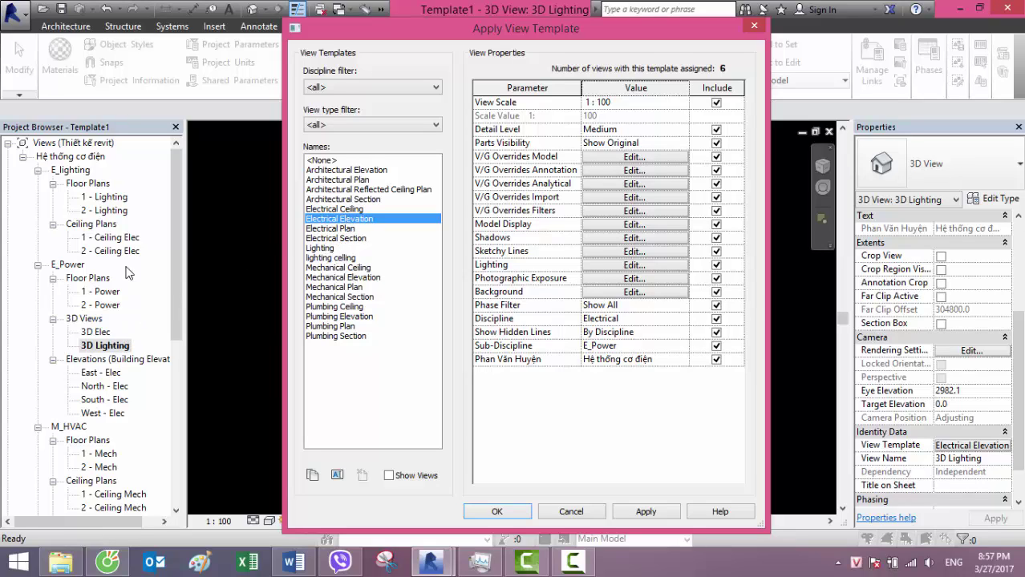
{"action": "left_click", "coordinate": [403, 127]}
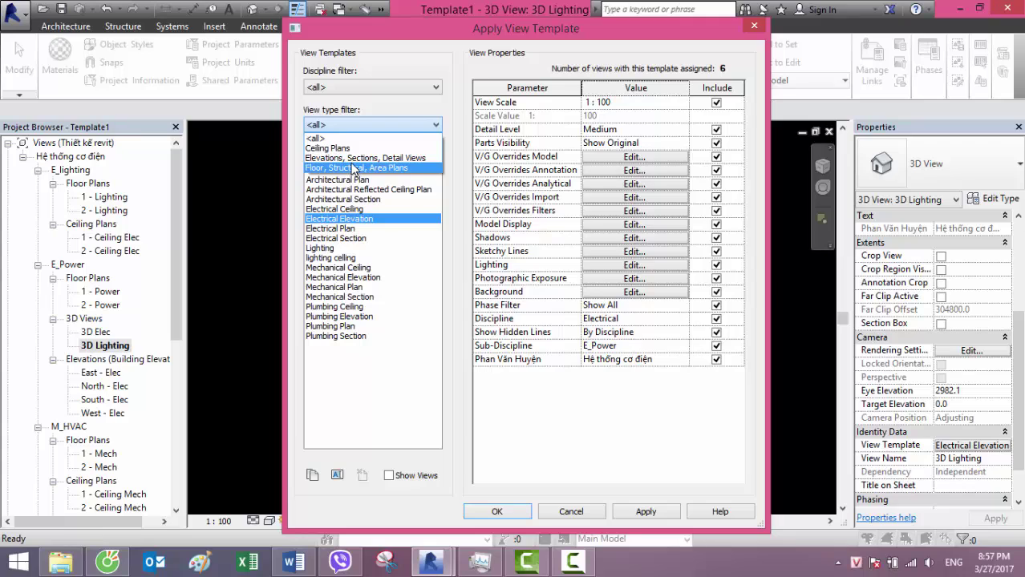
{"action": "left_click", "coordinate": [353, 158]}
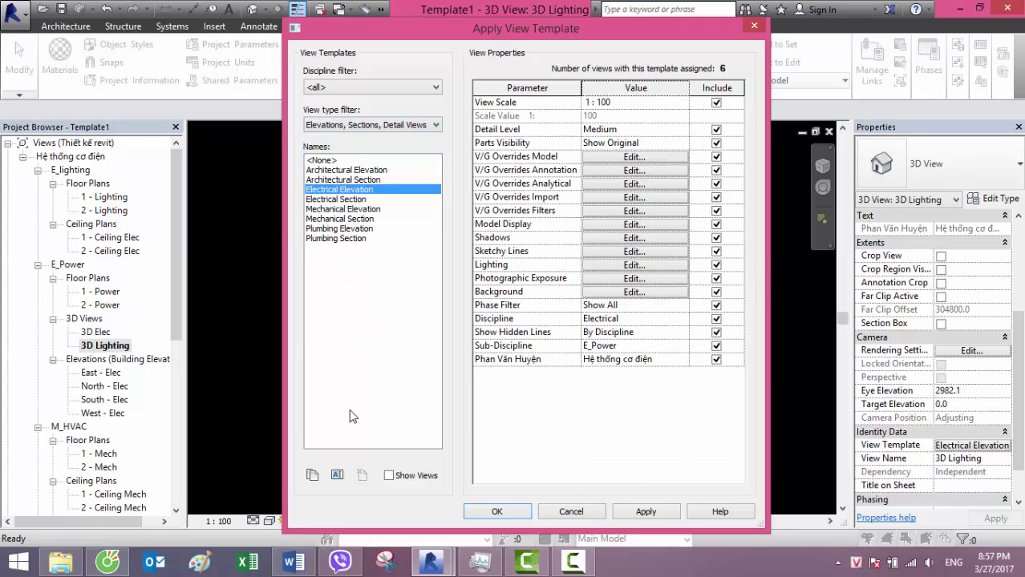
{"action": "left_click", "coordinate": [343, 200]}
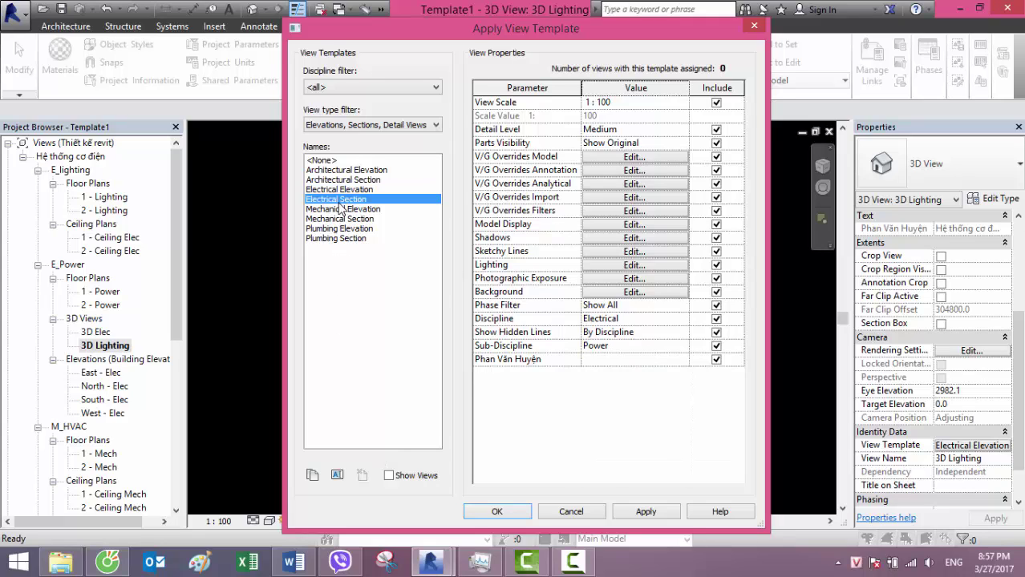
{"action": "key", "text": "Up"}
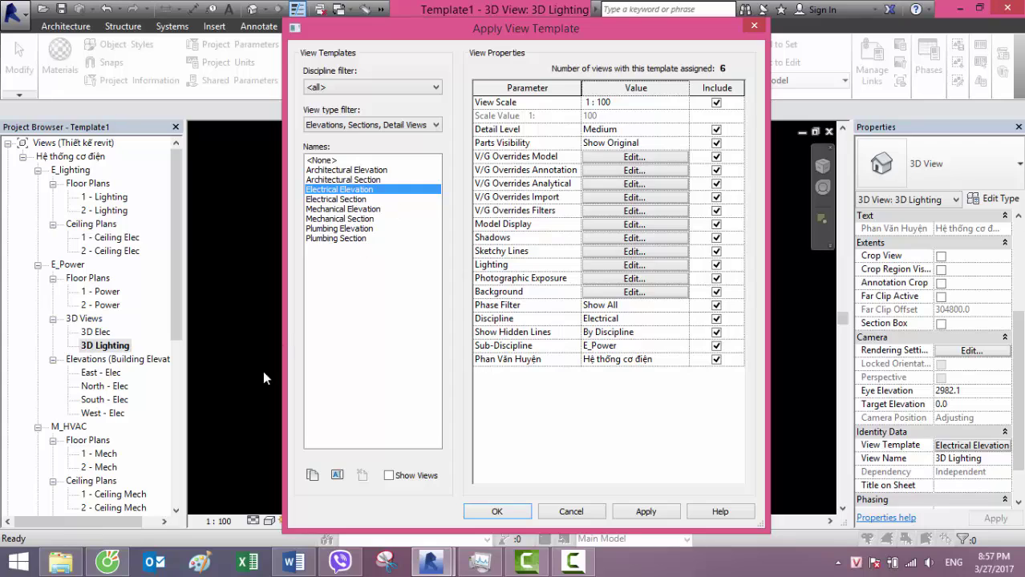
- Duplicate Electrical Elevation as a new template named 'Lighting elevition'
{"action": "left_click", "coordinate": [313, 476]}
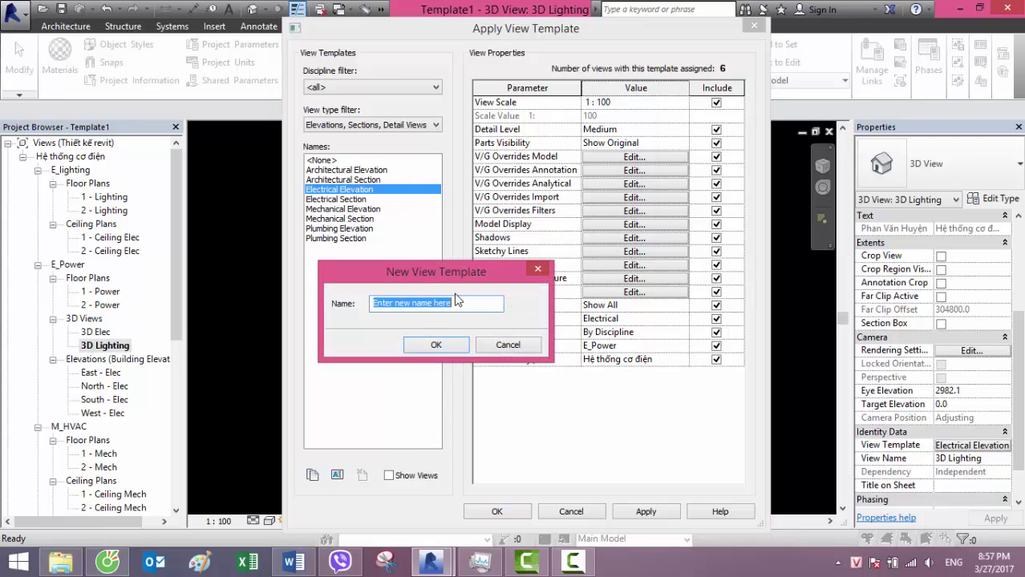
{"action": "type", "text": "Lighting elevition"}
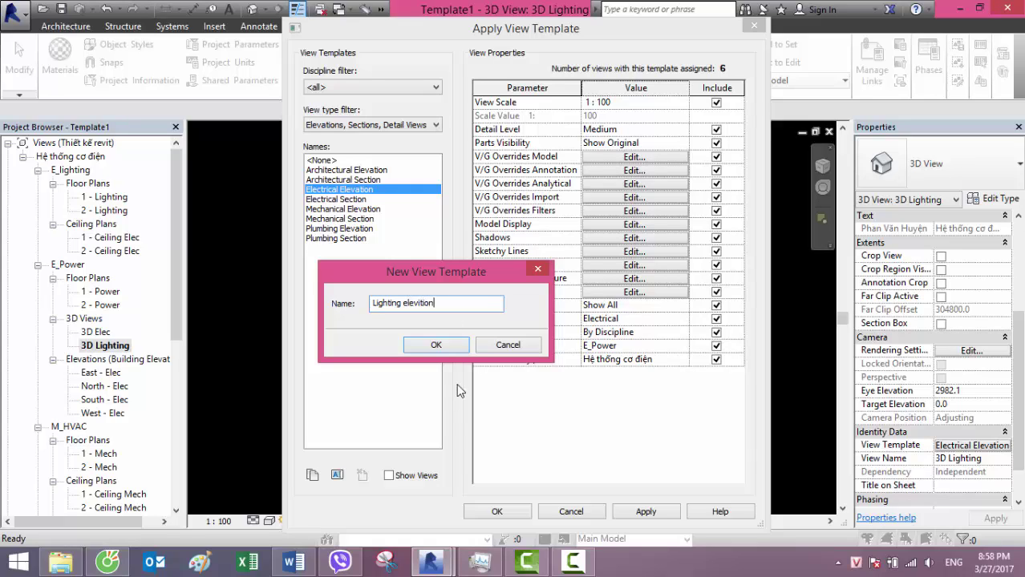
{"action": "left_click", "coordinate": [456, 346]}
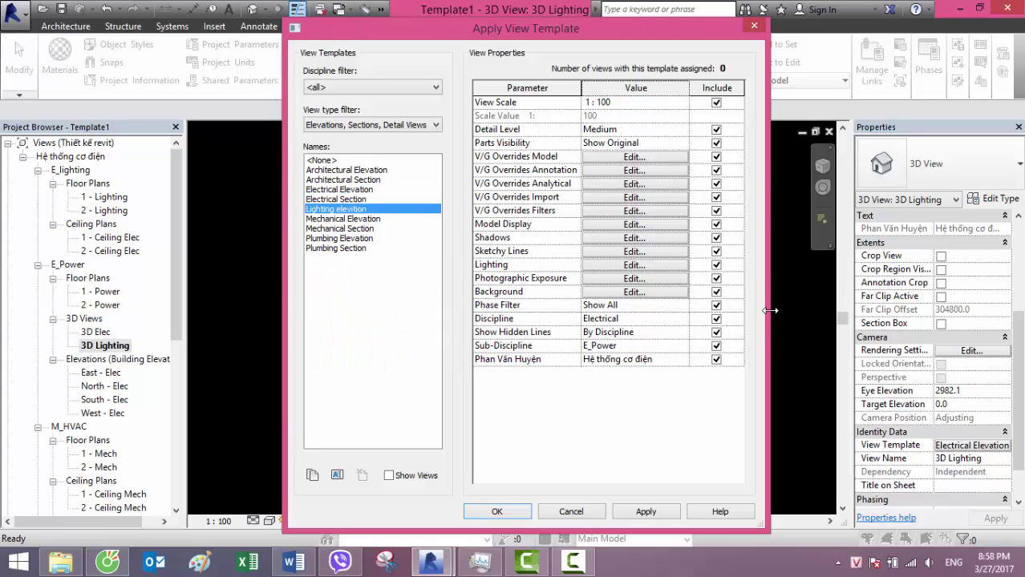
- Keep discipline Electrical, set sub-discipline E_lighting, and apply the template to 3D Lighting
{"action": "left_click", "coordinate": [671, 320]}
{"action": "left_click", "coordinate": [681, 320]}
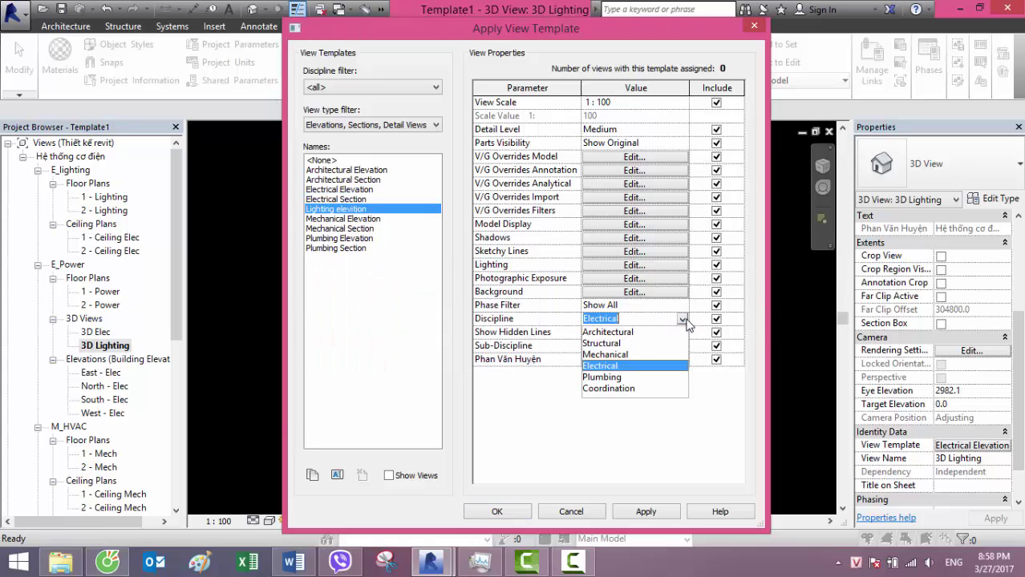
{"action": "left_click", "coordinate": [611, 367]}
{"action": "left_click", "coordinate": [624, 350]}
{"action": "left_click", "coordinate": [681, 347]}
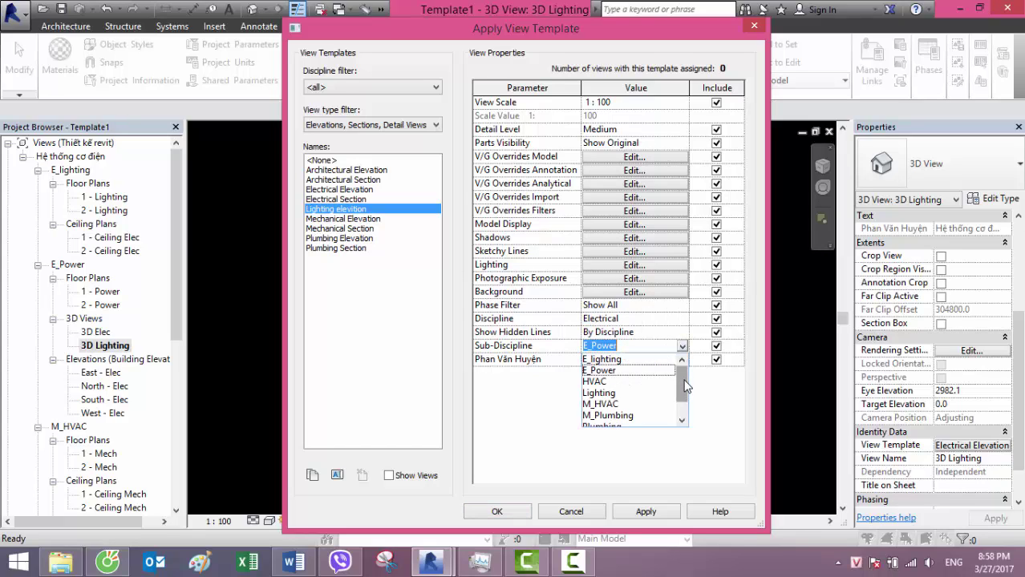
{"action": "scroll", "coordinate": [682, 385], "scroll_direction": "down", "scroll_amount": 2}
{"action": "scroll", "coordinate": [682, 373], "scroll_direction": "up", "scroll_amount": 2}
{"action": "left_click", "coordinate": [617, 360]}
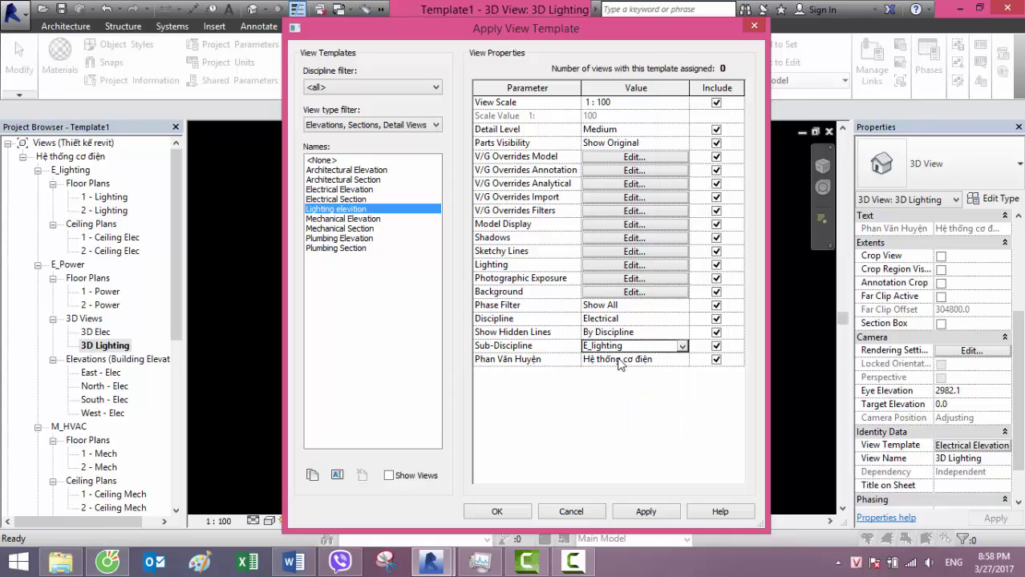
{"action": "left_click", "coordinate": [642, 360]}
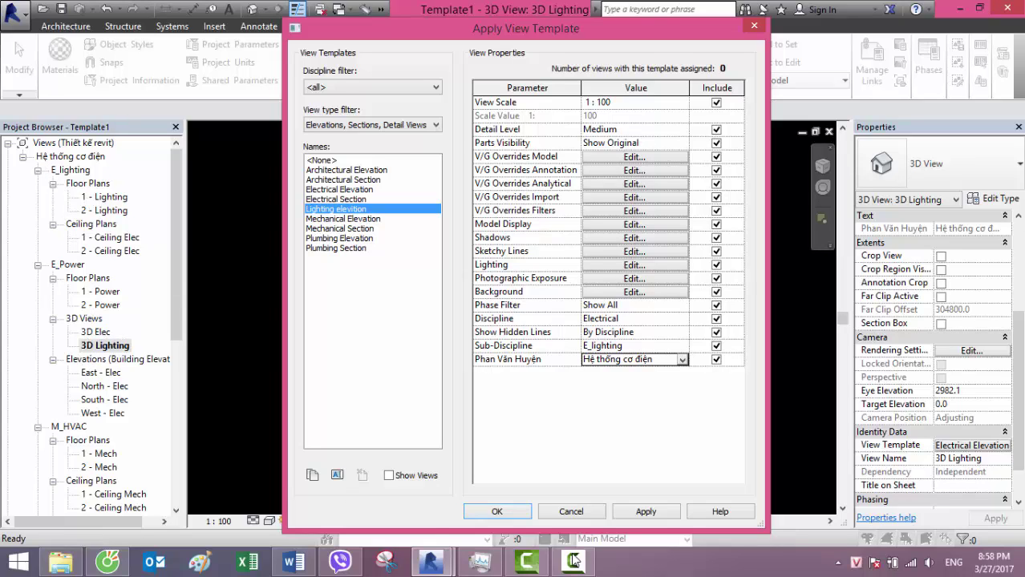
{"action": "left_click", "coordinate": [646, 512]}
- Close the template settings, review the regrouped Project Browser, and select East - Elec
{"action": "left_click", "coordinate": [496, 511]}
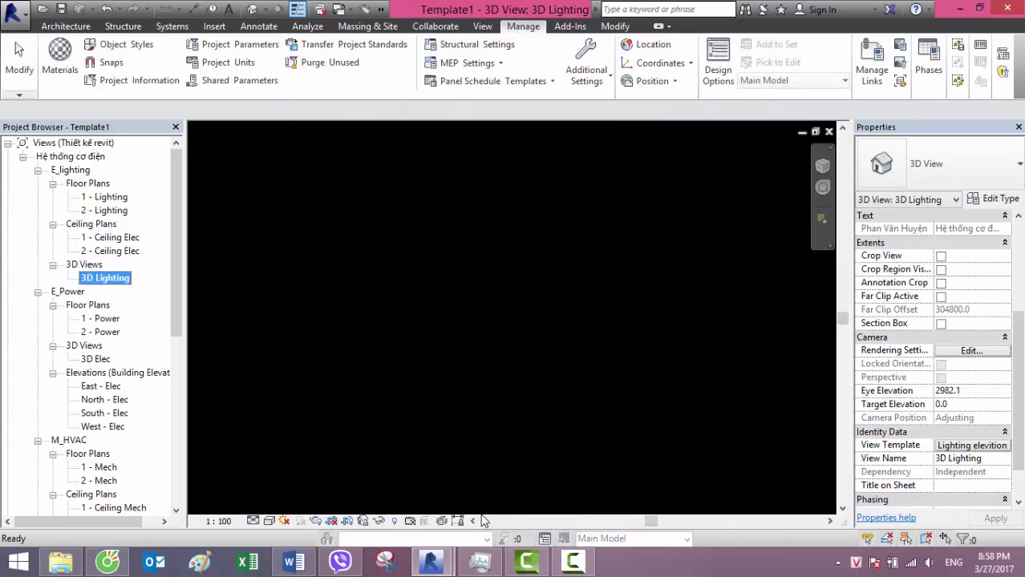
{"action": "left_click_drag", "start_coordinate": [171, 196], "coordinate": [173, 184]}
{"action": "scroll", "coordinate": [175, 228], "scroll_direction": "down", "scroll_amount": 2}
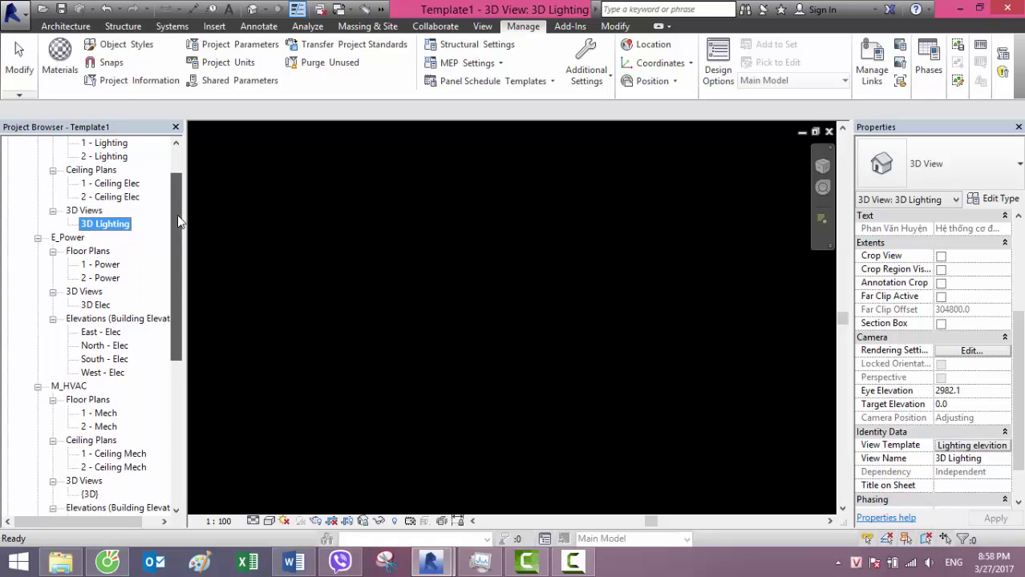
{"action": "scroll", "coordinate": [178, 218], "scroll_direction": "up", "scroll_amount": 2}
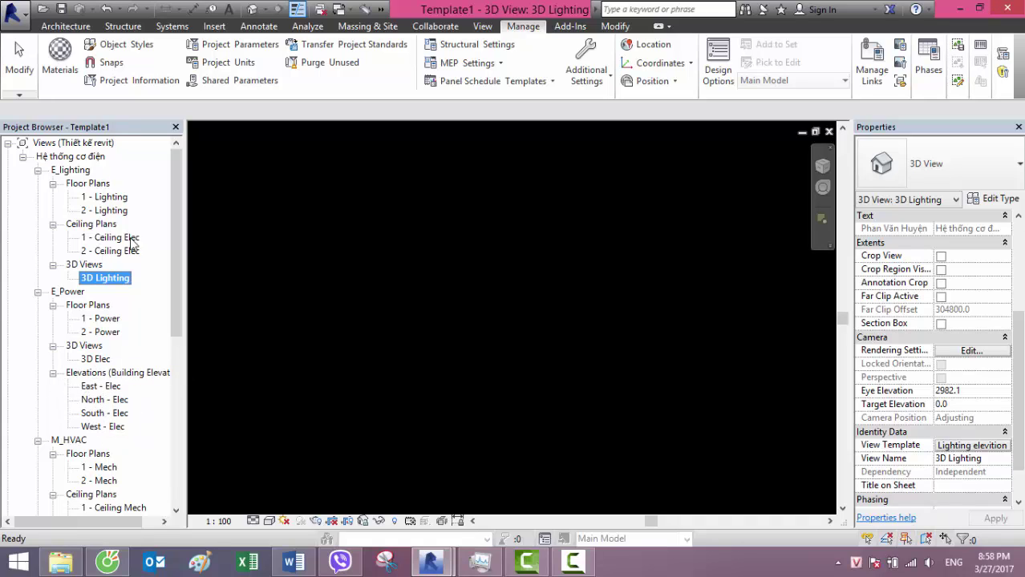
{"action": "left_click_drag", "start_coordinate": [176, 192], "coordinate": [181, 227]}
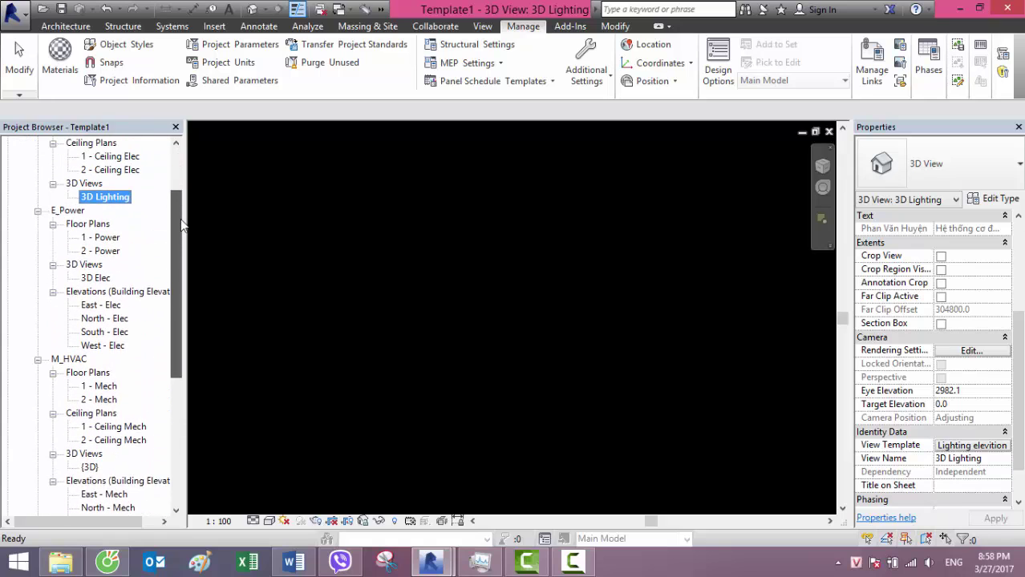
{"action": "left_click", "coordinate": [104, 319]}
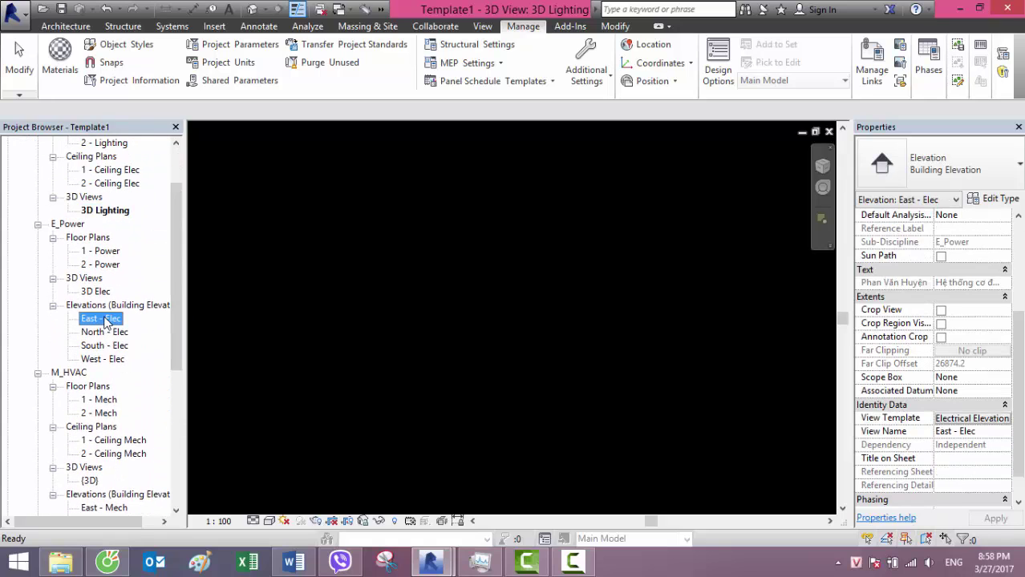
{"action": "left_click", "coordinate": [108, 332]}
- Duplicate the East - Elec elevation view
{"action": "left_click", "coordinate": [113, 320]}
{"action": "right_click", "coordinate": [116, 321]}
{"action": "mouse_move", "coordinate": [168, 123]}
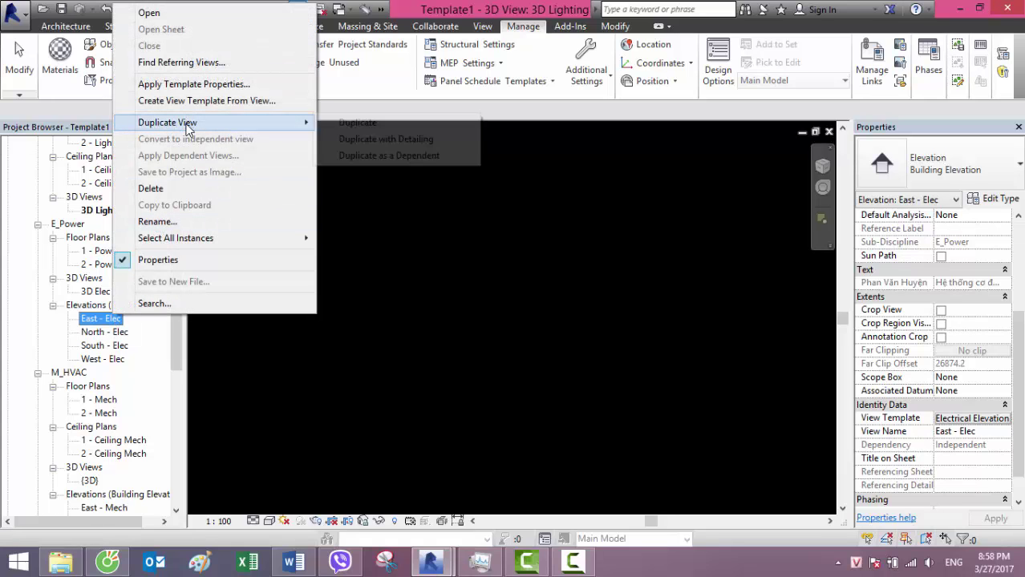
{"action": "left_click", "coordinate": [384, 124]}
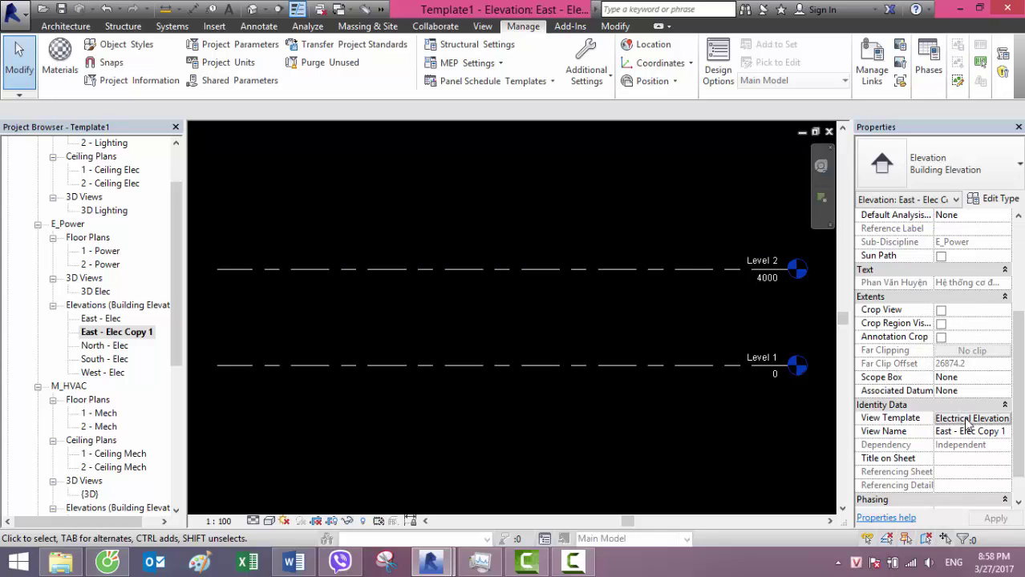
- Rename the copied elevation to East - Lighting
{"action": "right_click", "coordinate": [87, 337]}
{"action": "mouse_move", "coordinate": [138, 141]}
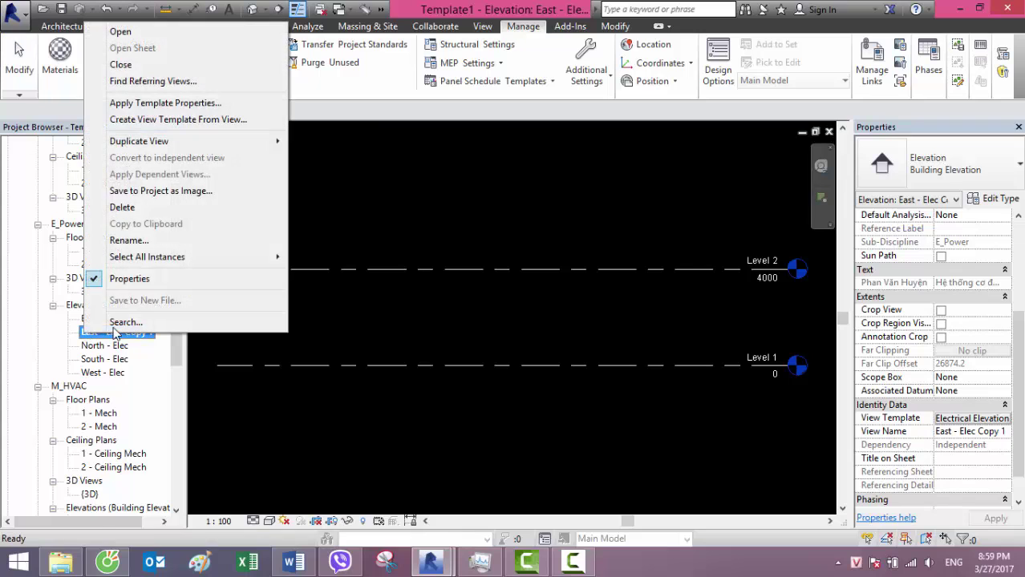
{"action": "left_click", "coordinate": [161, 241]}
{"action": "left_click", "coordinate": [469, 302]}
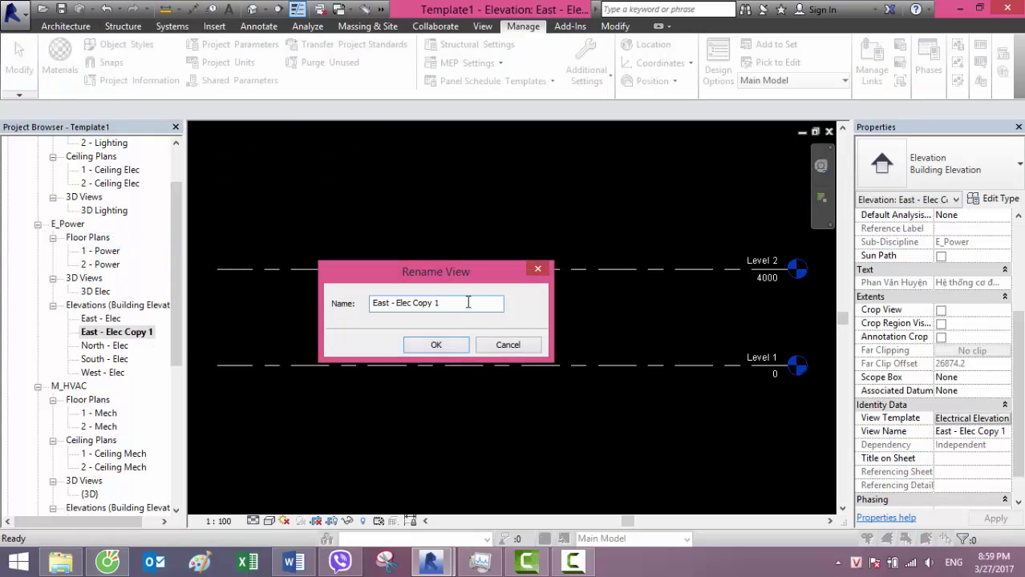
{"action": "left_click_drag", "start_coordinate": [439, 304], "coordinate": [402, 305]}
{"action": "type", "text": "Lighting"}
{"action": "left_click", "coordinate": [415, 346]}
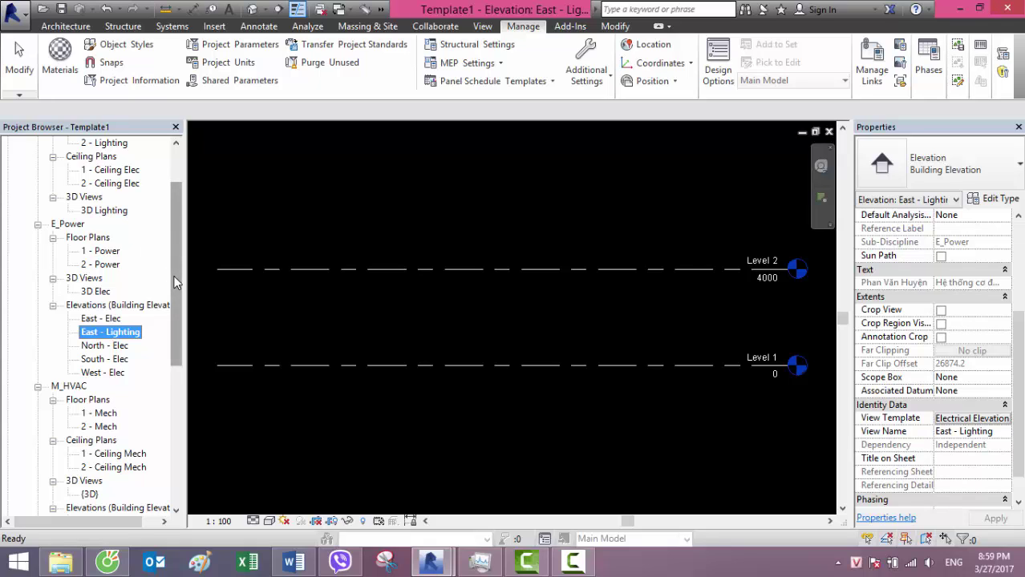
{"action": "scroll", "coordinate": [175, 283], "scroll_direction": "up", "scroll_amount": 2}
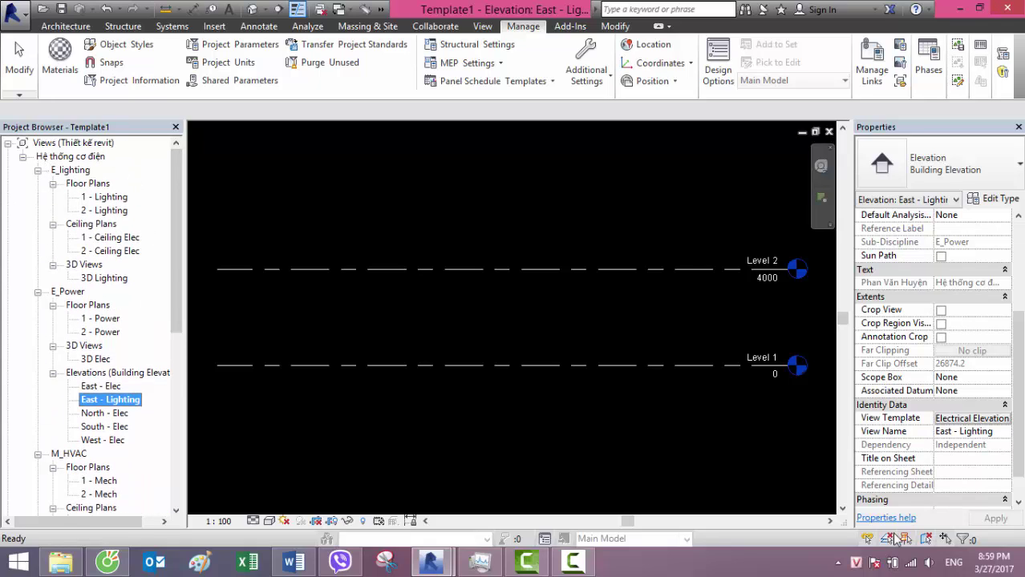
- Apply the Lighting elevition template, with sub-discipline E_lighting, to the East - Lighting view
{"action": "left_click", "coordinate": [966, 419]}
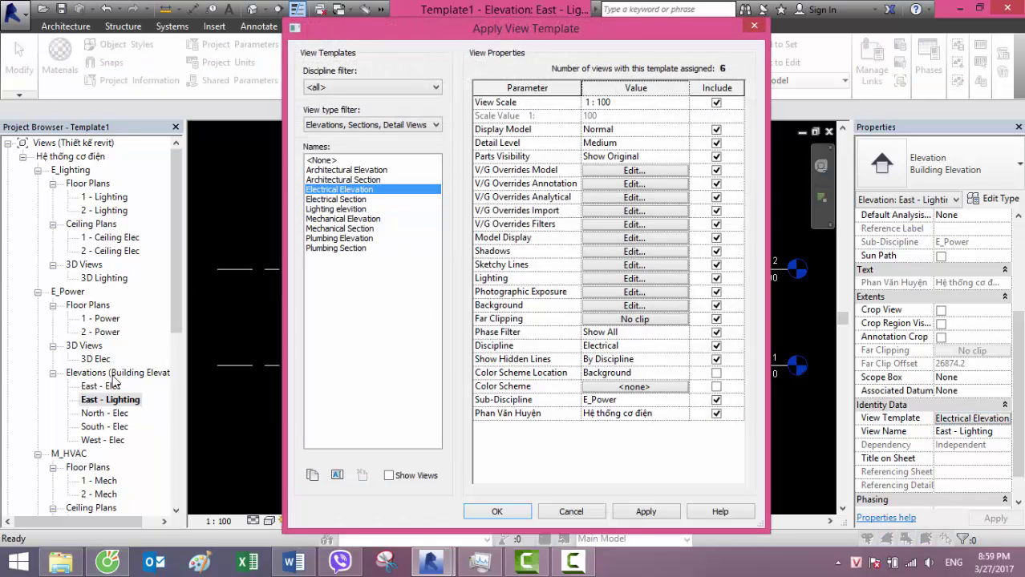
{"action": "left_click", "coordinate": [345, 209]}
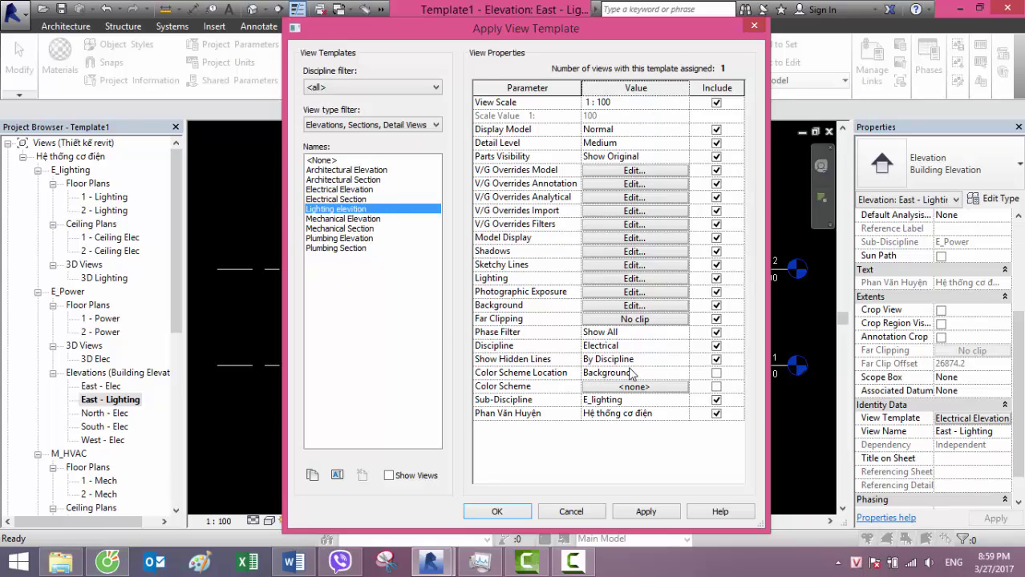
{"action": "left_click", "coordinate": [604, 401]}
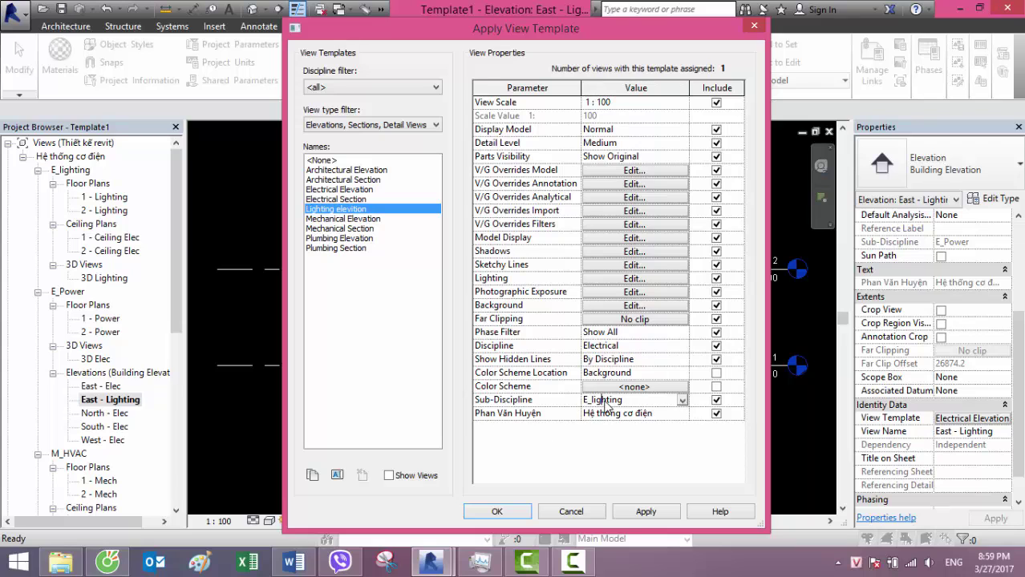
{"action": "left_click", "coordinate": [514, 513]}
{"action": "mouse_move", "coordinate": [176, 251]}
{"action": "left_mouse_down"}
{"action": "mouse_move", "coordinate": [177, 278]}
{"action": "mouse_move", "coordinate": [176, 251]}
{"action": "left_mouse_up"}
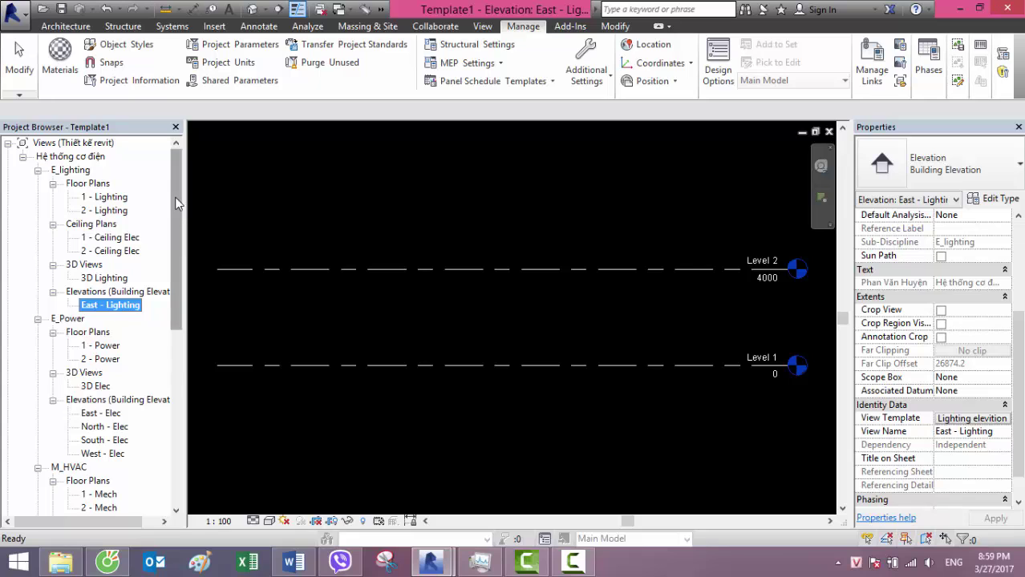
{"action": "scroll", "coordinate": [142, 321], "scroll_direction": "down", "scroll_amount": 2}
{"action": "left_click", "coordinate": [96, 332]}
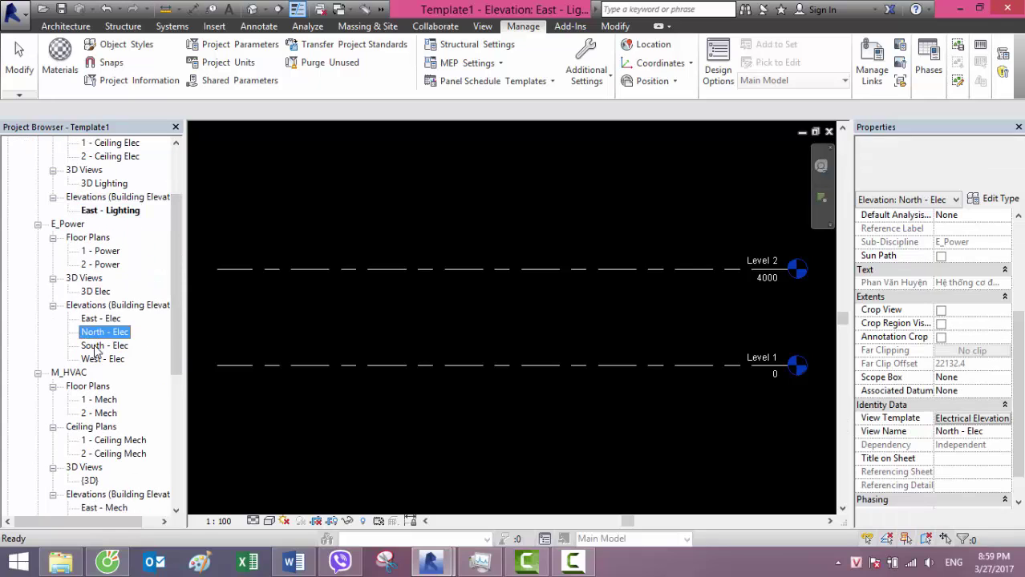
{"action": "left_click", "coordinate": [98, 359]}
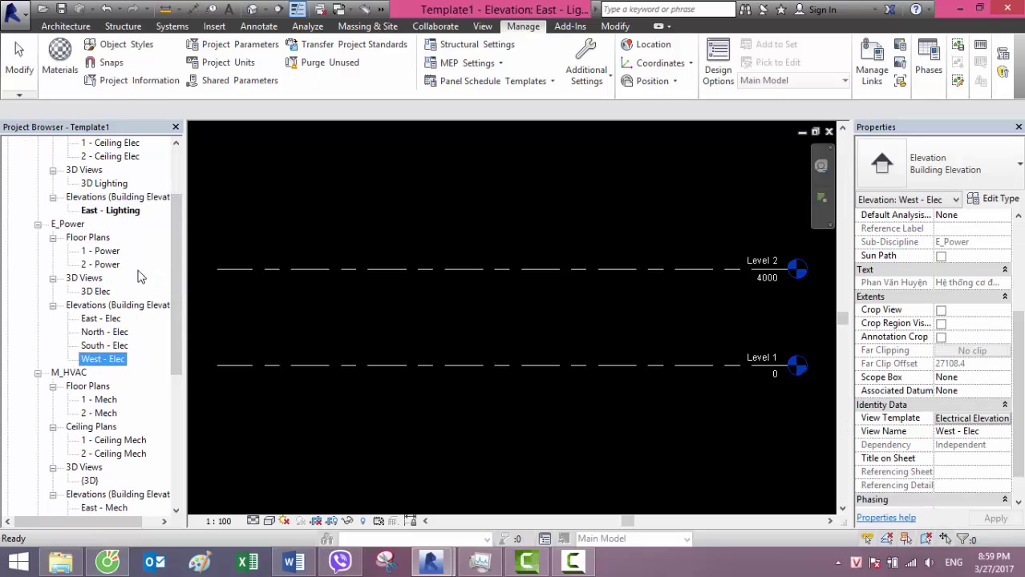
{"action": "scroll", "coordinate": [144, 249], "scroll_direction": "up", "scroll_amount": 2}
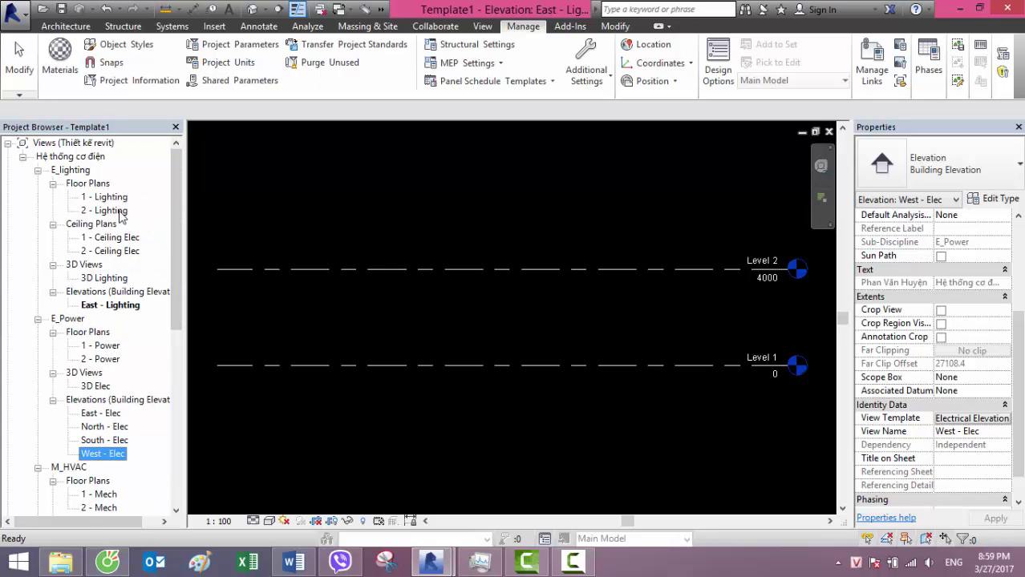
{"action": "left_click_drag", "start_coordinate": [178, 195], "coordinate": [191, 177]}
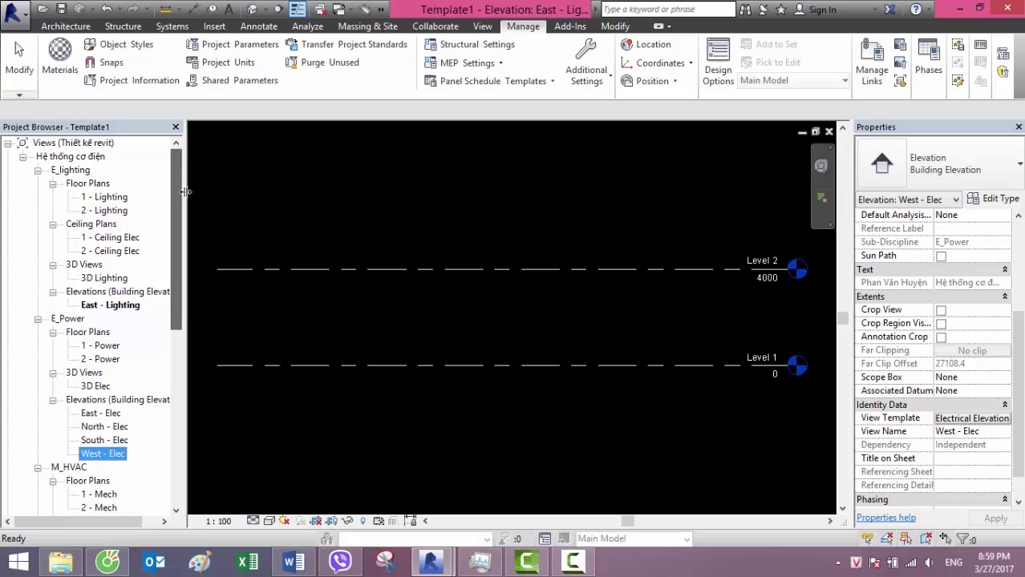
{"action": "mouse_move", "coordinate": [173, 174]}
{"action": "left_mouse_down"}
{"action": "mouse_move", "coordinate": [168, 233]}
{"action": "mouse_move", "coordinate": [179, 164]}
{"action": "left_mouse_up"}
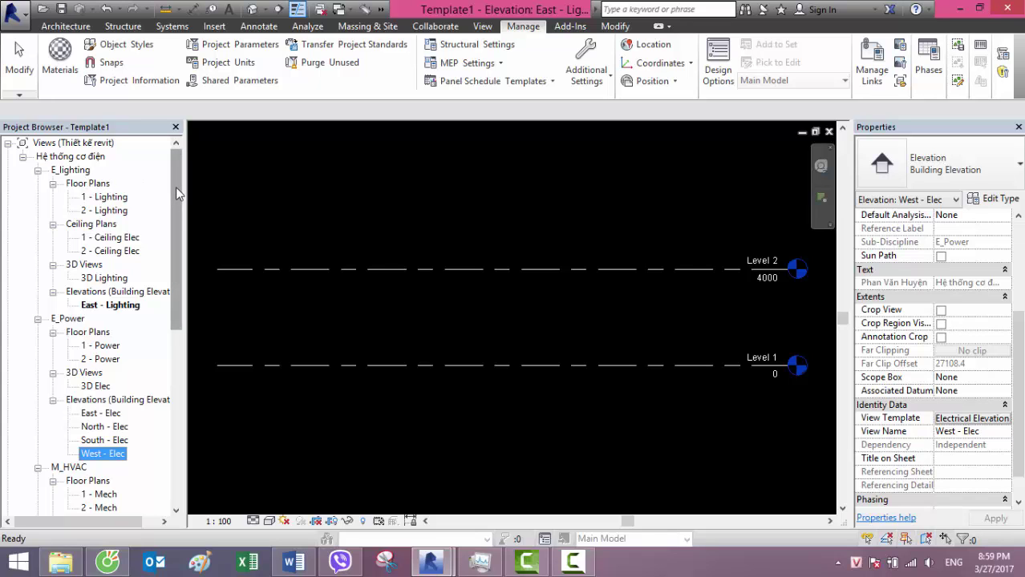
{"action": "left_click_drag", "start_coordinate": [176, 187], "coordinate": [169, 257]}
{"action": "scroll", "coordinate": [168, 257], "scroll_direction": "up", "scroll_amount": 3}
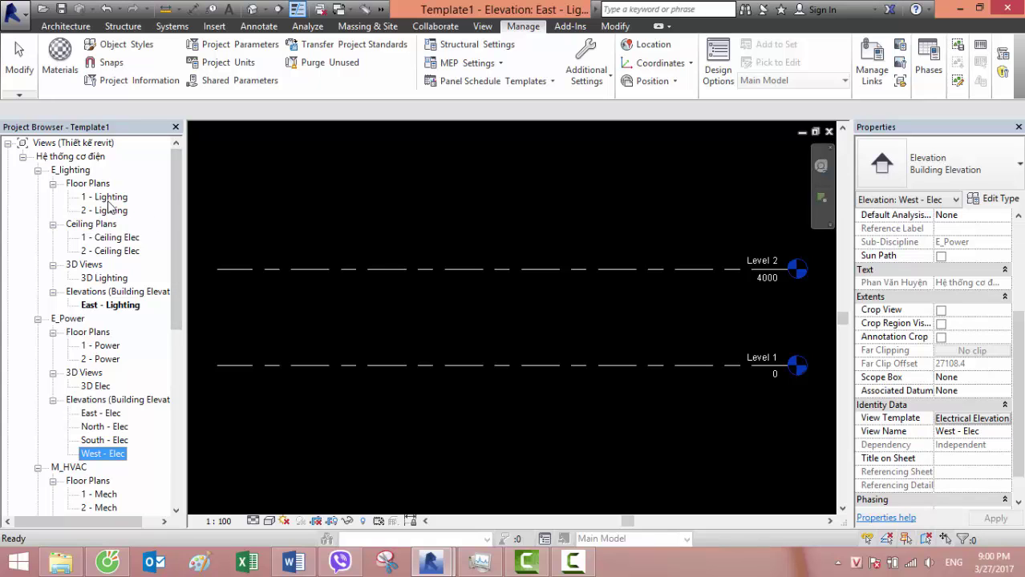
{"action": "left_click_drag", "start_coordinate": [175, 200], "coordinate": [202, 151]}
{"action": "scroll", "coordinate": [165, 256], "scroll_direction": "down", "scroll_amount": 4}
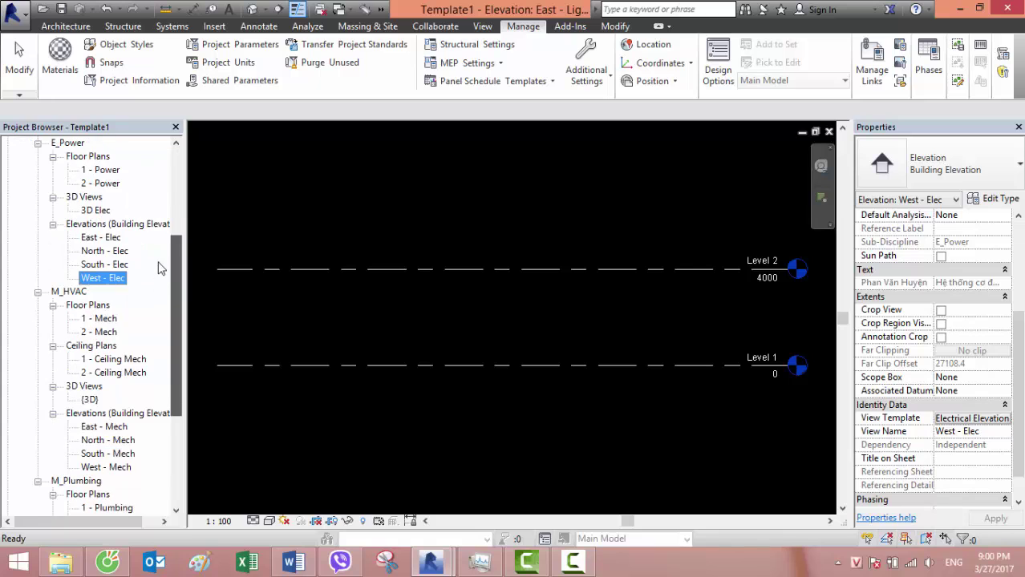
{"action": "scroll", "coordinate": [161, 272], "scroll_direction": "up", "scroll_amount": 1}
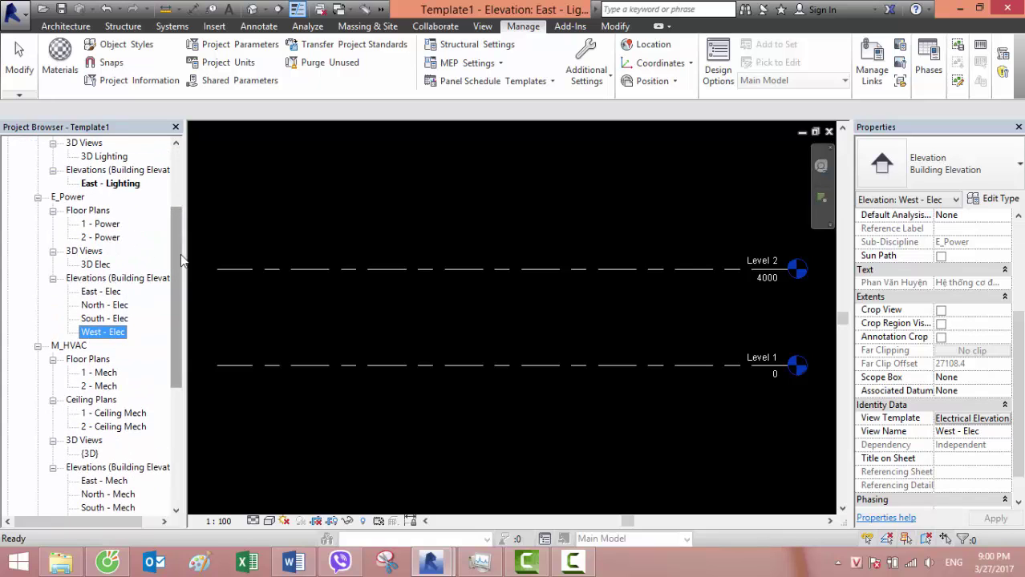
{"action": "scroll", "coordinate": [170, 268], "scroll_direction": "up", "scroll_amount": 3}
{"action": "scroll", "coordinate": [170, 269], "scroll_direction": "up", "scroll_amount": 1}
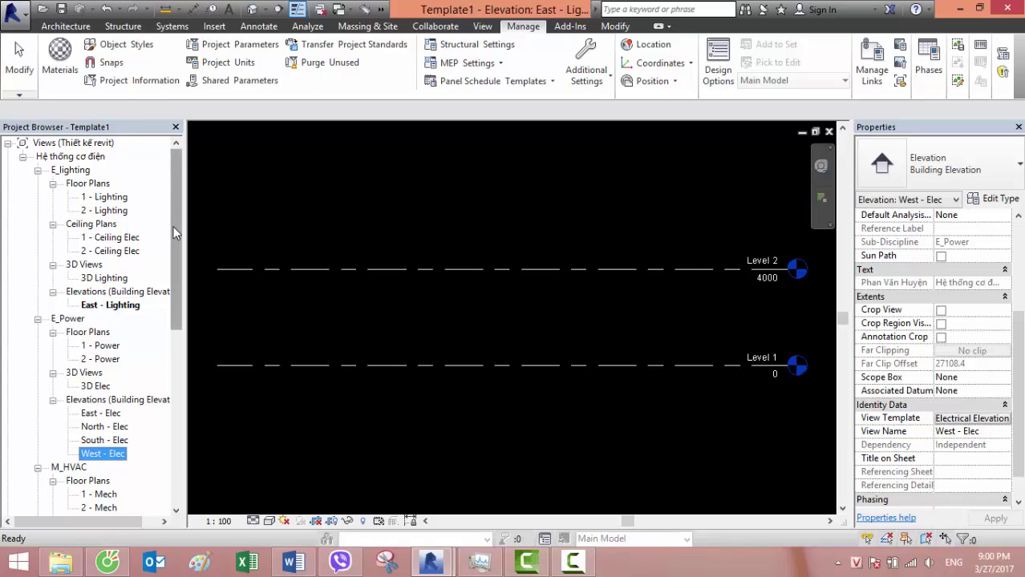
{"action": "scroll", "coordinate": [177, 229], "scroll_direction": "down", "scroll_amount": 3}
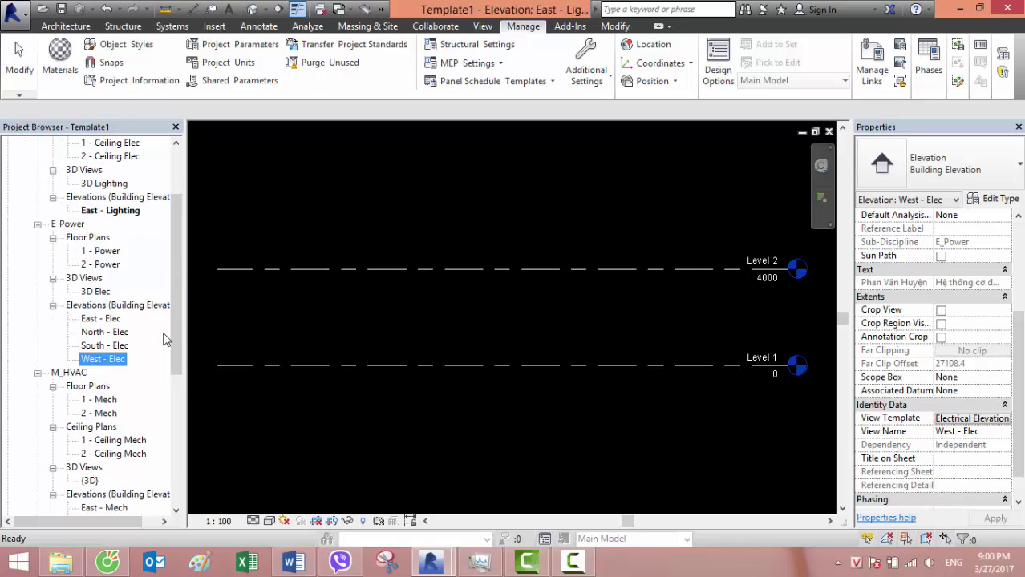
{"action": "left_click", "coordinate": [102, 320]}
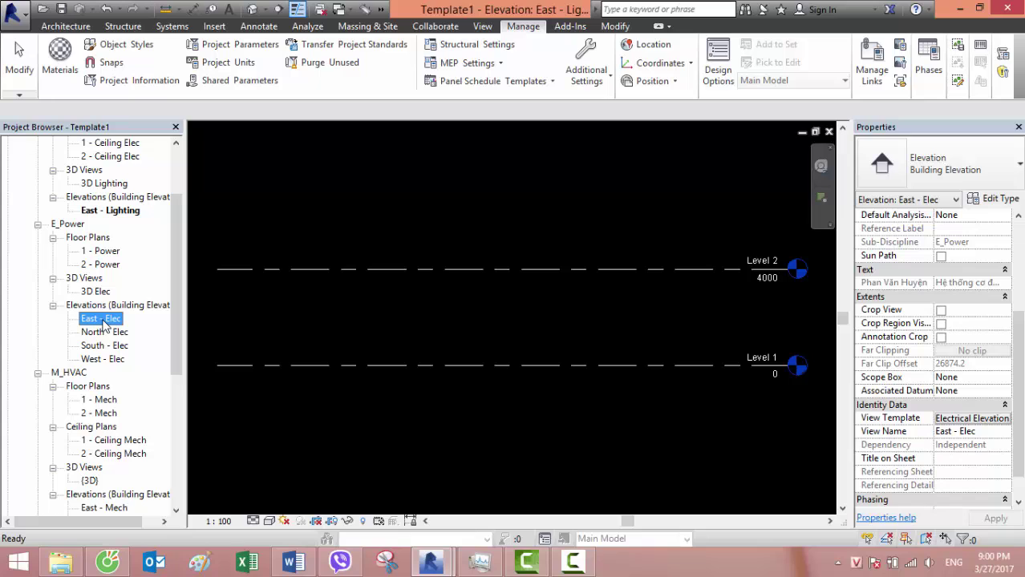
- Open the North - Elec elevation and zoom in on the level markers
{"action": "double_click", "coordinate": [102, 321]}
{"action": "double_click", "coordinate": [104, 332]}
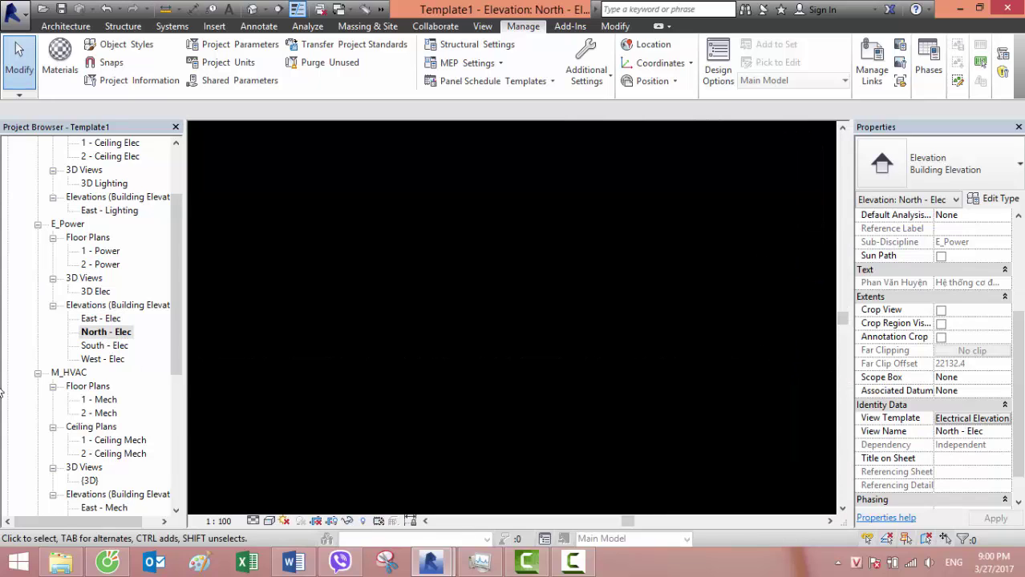
{"action": "scroll", "coordinate": [401, 365], "scroll_direction": "down", "scroll_amount": 3}
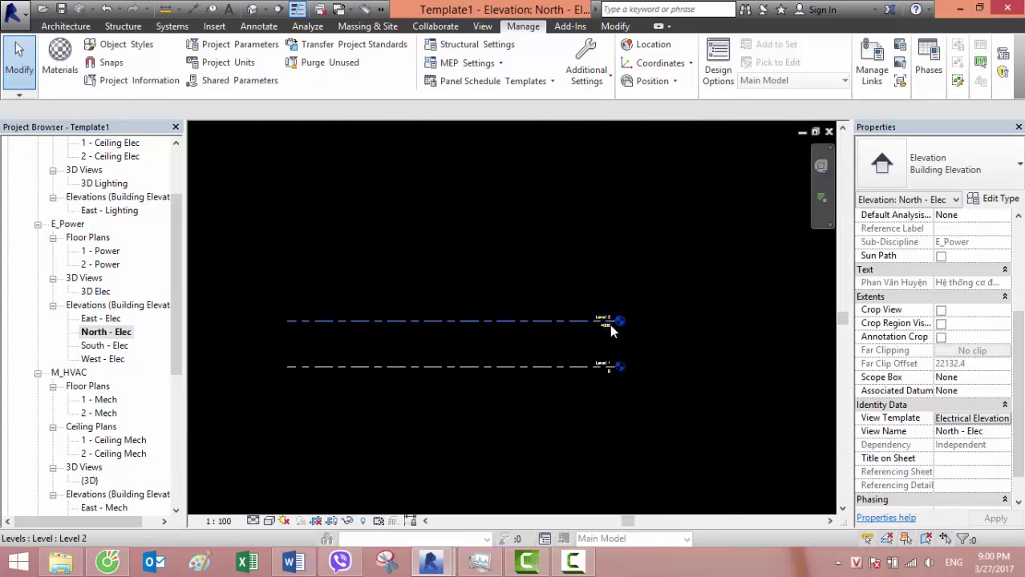
{"action": "scroll", "coordinate": [607, 325], "scroll_direction": "up", "scroll_amount": 3}
{"action": "scroll", "coordinate": [593, 309], "scroll_direction": "up", "scroll_amount": 2}
{"action": "scroll", "coordinate": [659, 273], "scroll_direction": "down", "scroll_amount": 3}
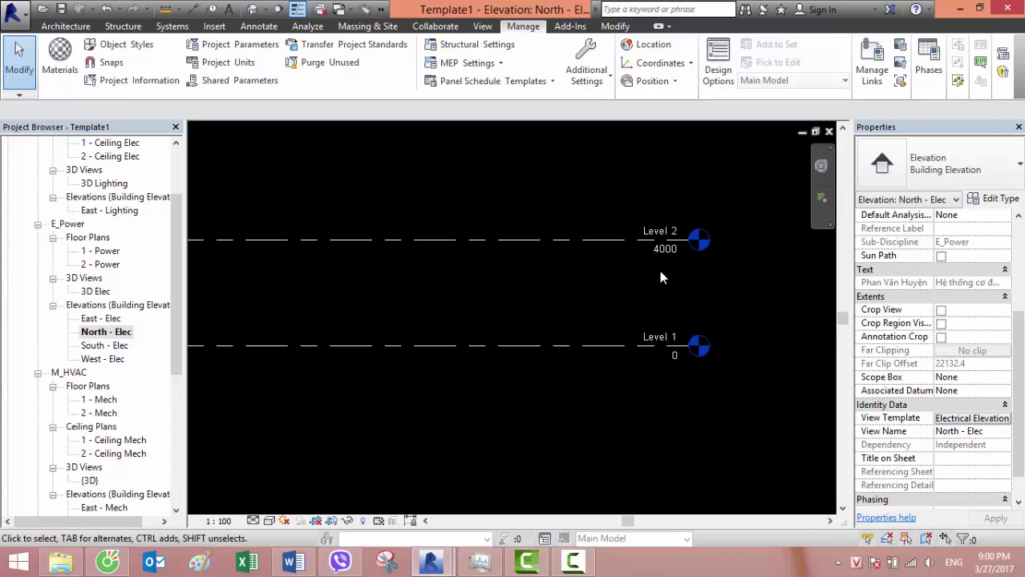
{"action": "scroll", "coordinate": [722, 269], "scroll_direction": "up", "scroll_amount": 4}
{"action": "scroll", "coordinate": [652, 316], "scroll_direction": "up", "scroll_amount": 2}
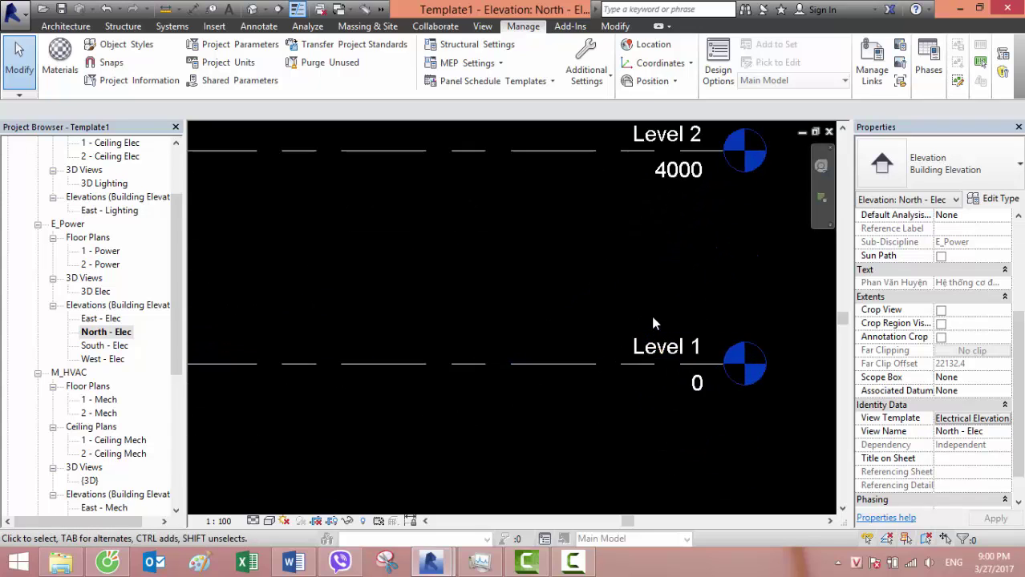
{"action": "scroll", "coordinate": [650, 331], "scroll_direction": "down", "scroll_amount": 2}
{"action": "scroll", "coordinate": [619, 325], "scroll_direction": "down", "scroll_amount": 2}
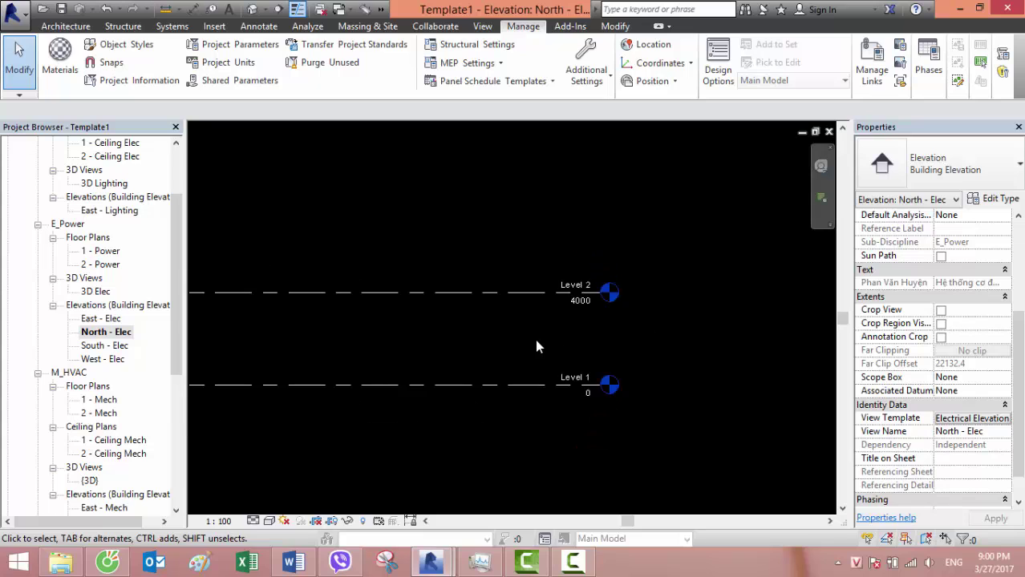
{"action": "scroll", "coordinate": [620, 320], "scroll_direction": "up", "scroll_amount": 2}
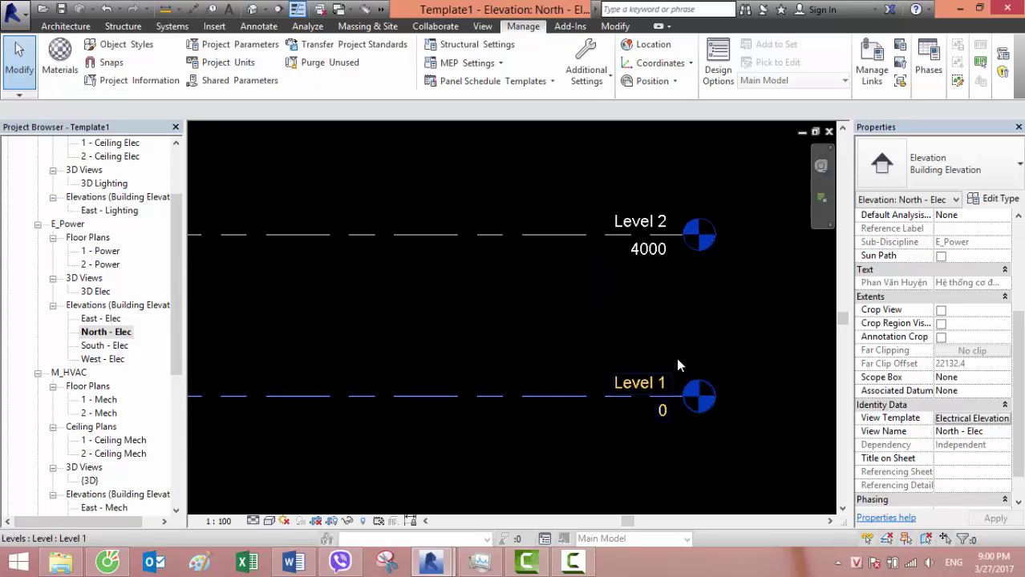
- Rename Level 1 to tầng 1 and Level 2 to tầng
{"action": "left_click", "coordinate": [652, 383]}
{"action": "double_click", "coordinate": [640, 383]}
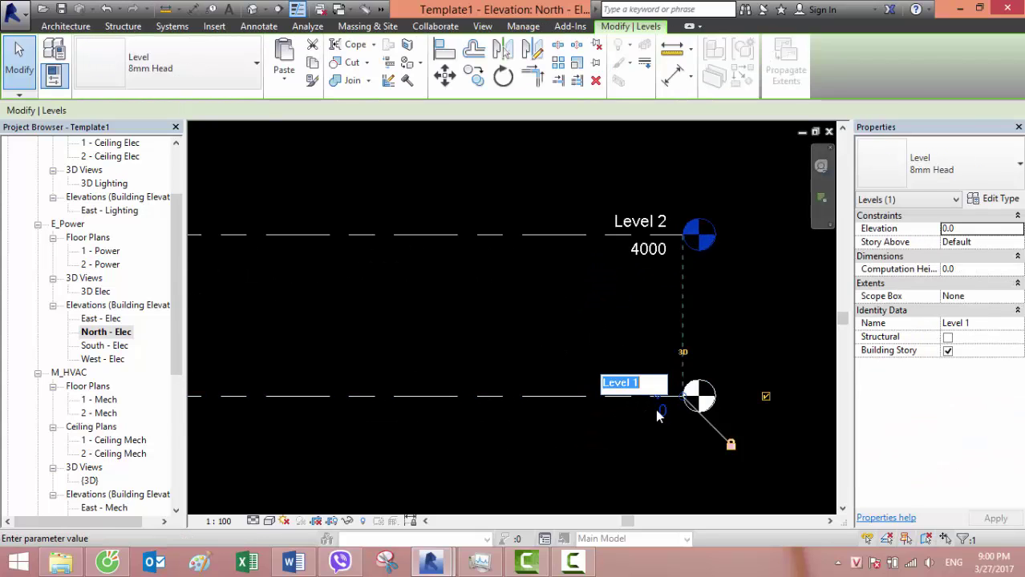
{"action": "type", "text": "taf"}
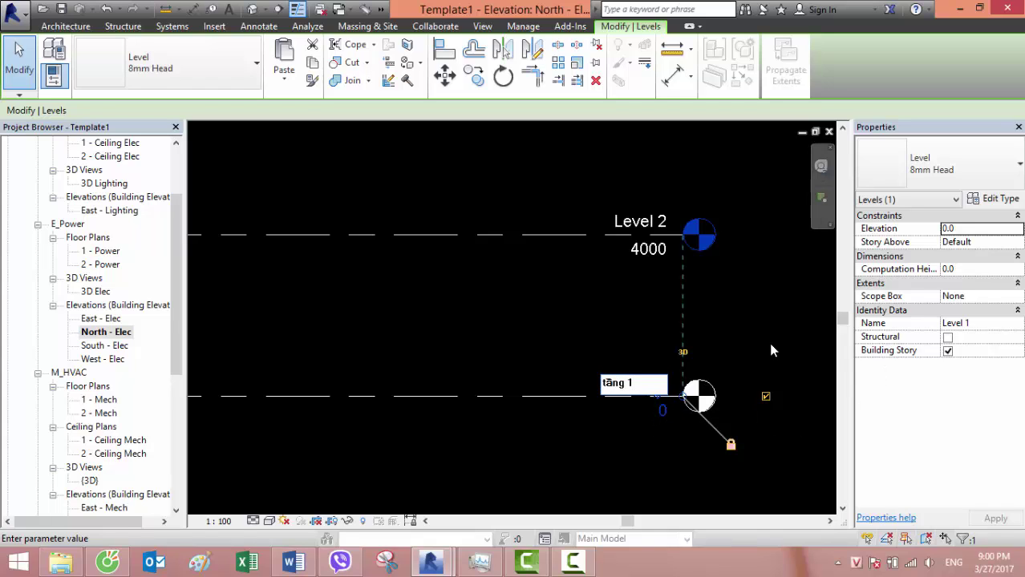
{"action": "key", "text": "Return"}
{"action": "double_click", "coordinate": [641, 222]}
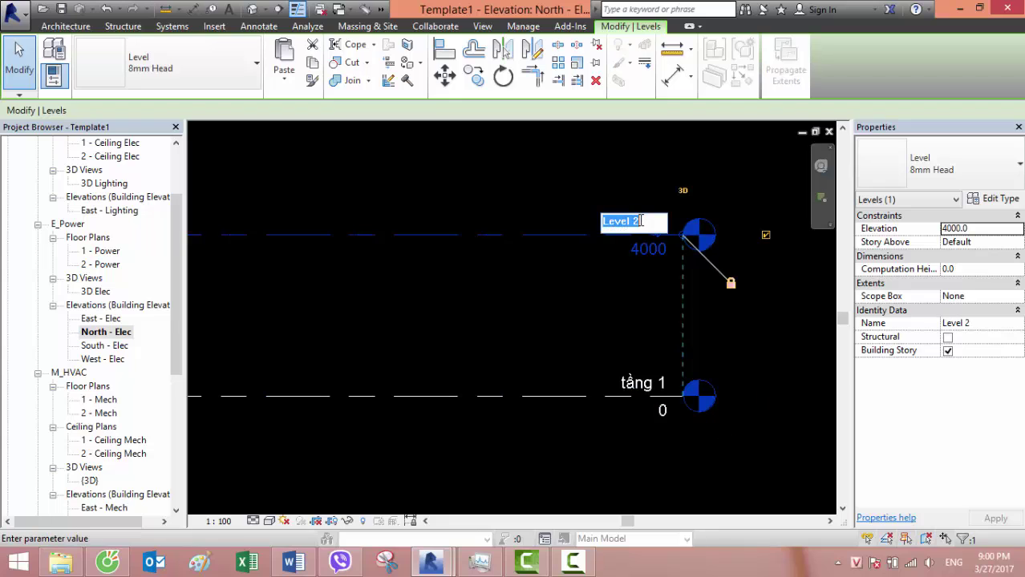
{"action": "type", "text": "ta"}
{"action": "key", "text": "Return"}
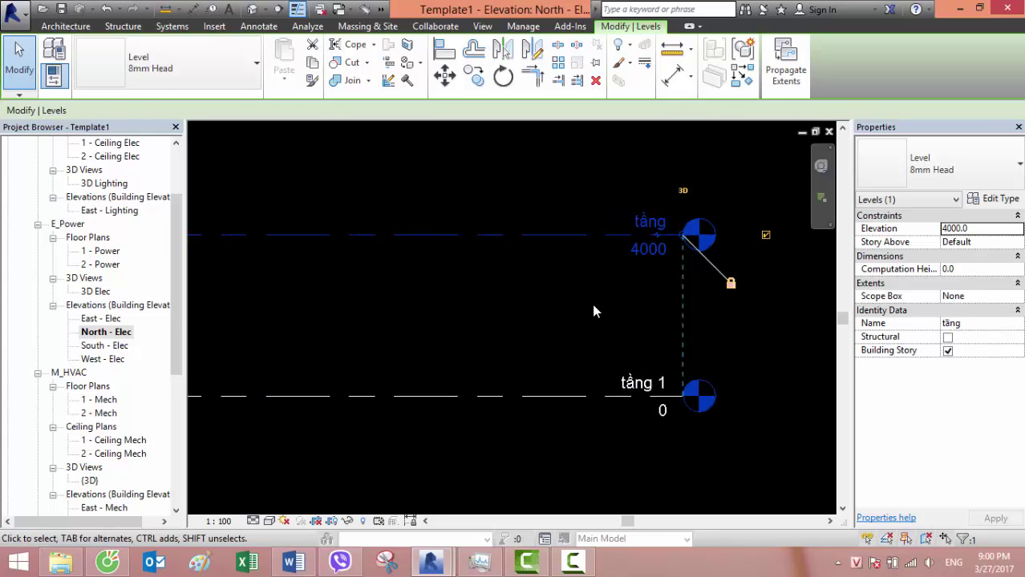
- Open the South - Elec elevation and frame both renamed levels in view
{"action": "double_click", "coordinate": [113, 346]}
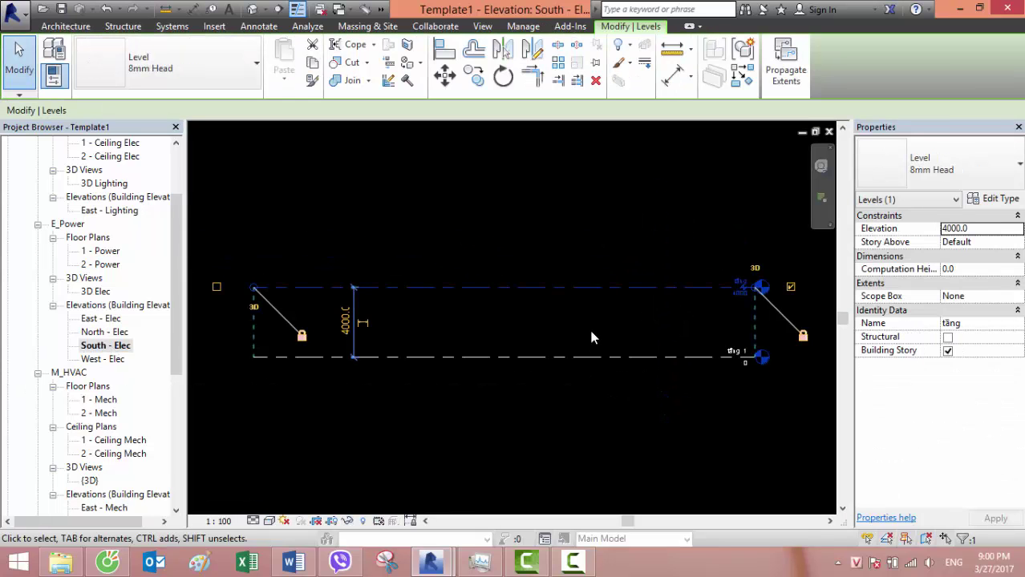
{"action": "scroll", "coordinate": [741, 307], "scroll_direction": "up", "scroll_amount": 2}
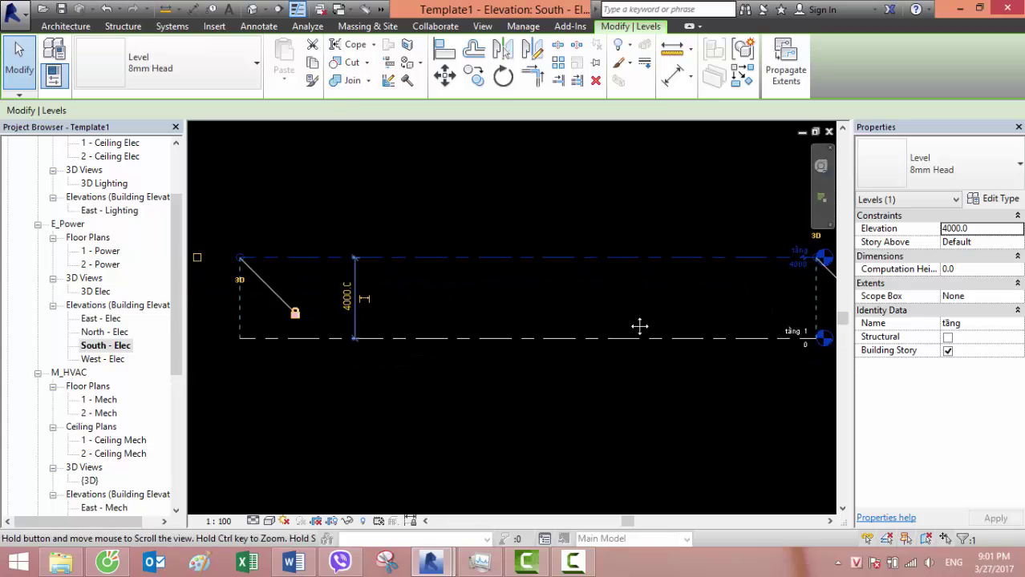
{"action": "middle_click_drag", "start_coordinate": [641, 325], "coordinate": [673, 344]}
{"action": "scroll", "coordinate": [612, 287], "scroll_direction": "up", "scroll_amount": 2}
{"action": "mouse_move", "coordinate": [613, 287]}
{"action": "middle_mouse_down"}
{"action": "mouse_move", "coordinate": [722, 377]}
{"action": "mouse_move", "coordinate": [728, 222]}
{"action": "middle_mouse_up"}
{"action": "scroll", "coordinate": [754, 210], "scroll_direction": "down", "scroll_amount": 1}
{"action": "scroll", "coordinate": [732, 255], "scroll_direction": "down", "scroll_amount": 2}
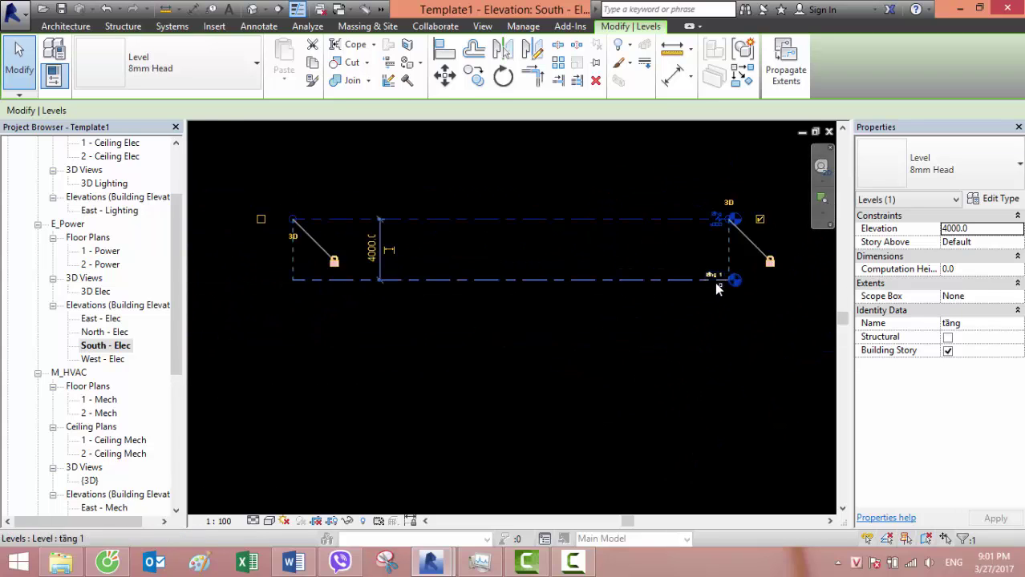
{"action": "middle_click_drag", "start_coordinate": [715, 282], "coordinate": [702, 353]}
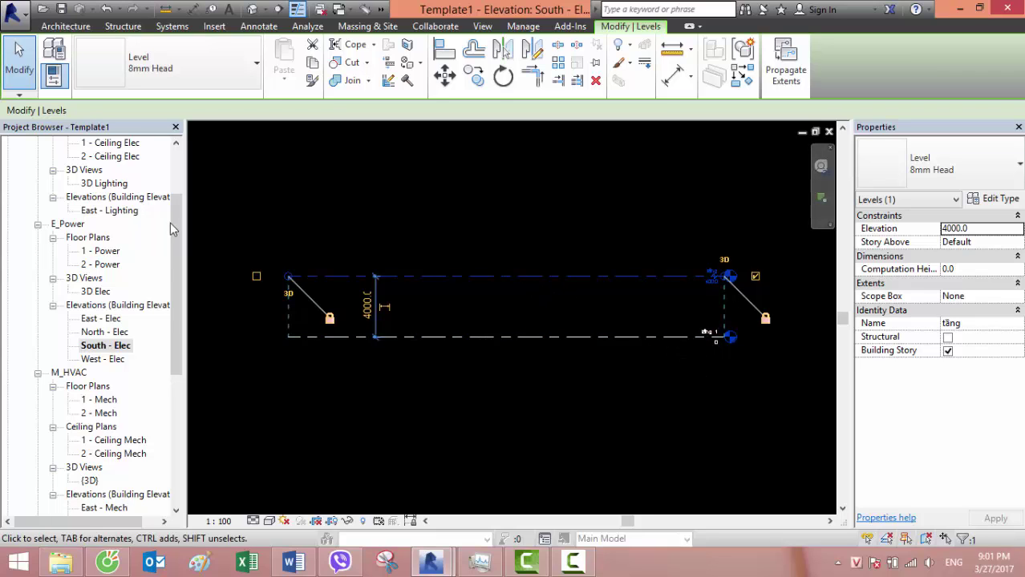
- Close Template1, confirm saving, and save it to the Desktop as an .rte template named after the author
{"action": "mouse_move", "coordinate": [176, 300]}
{"action": "left_mouse_down"}
{"action": "mouse_move", "coordinate": [175, 211]}
{"action": "mouse_move", "coordinate": [171, 336]}
{"action": "mouse_move", "coordinate": [183, 193]}
{"action": "mouse_move", "coordinate": [164, 308]}
{"action": "mouse_move", "coordinate": [183, 195]}
{"action": "left_mouse_up"}
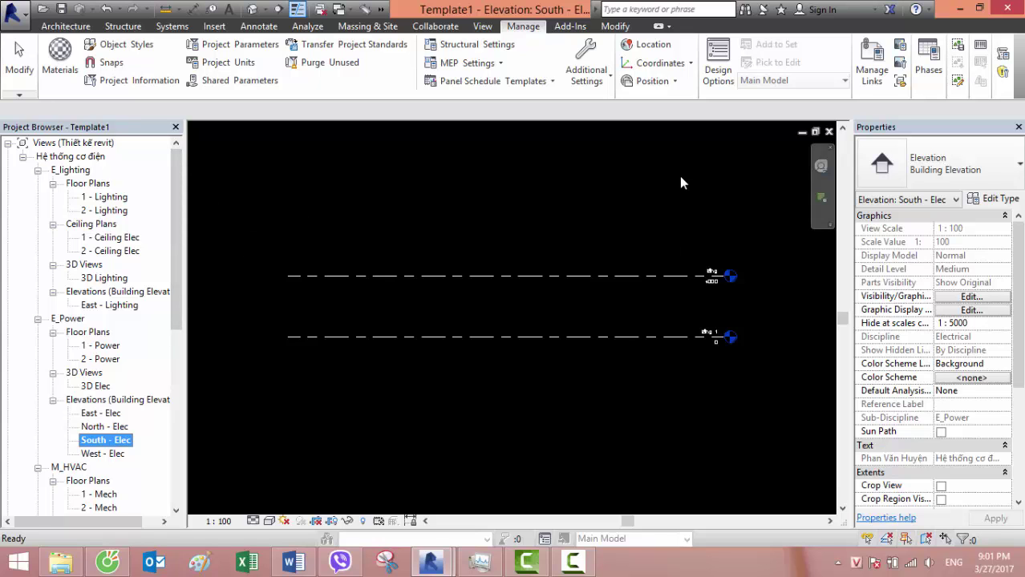
{"action": "left_click", "coordinate": [1007, 8]}
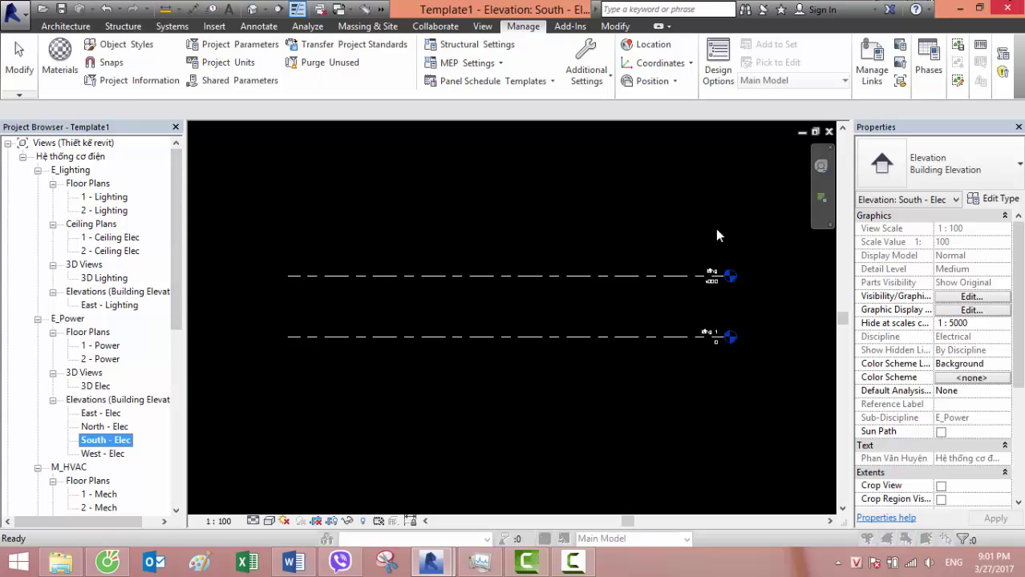
{"action": "left_click", "coordinate": [500, 281]}
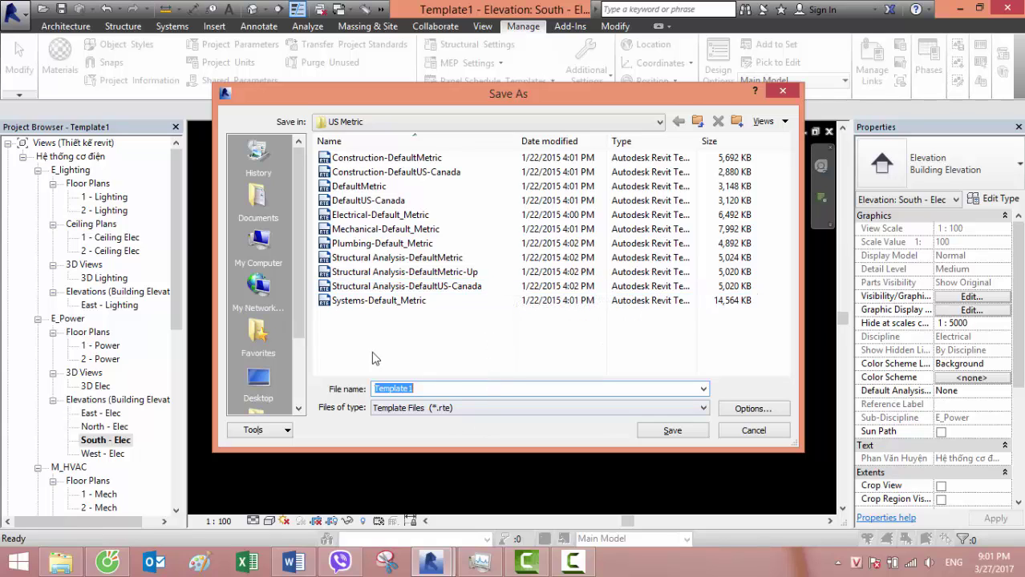
{"action": "left_click", "coordinate": [259, 378]}
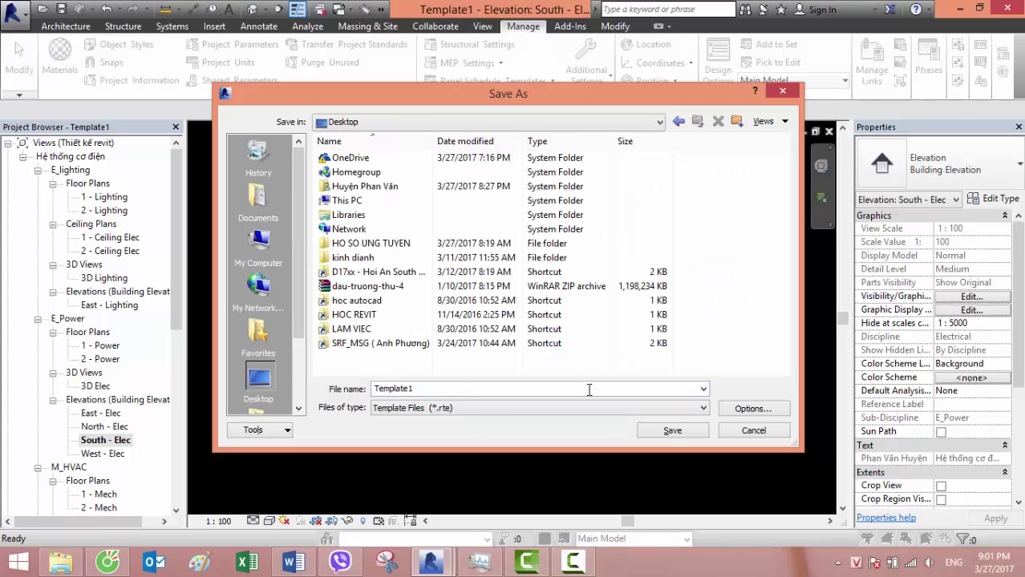
{"action": "double_click", "coordinate": [371, 389]}
{"action": "type", "text": "huyen"}
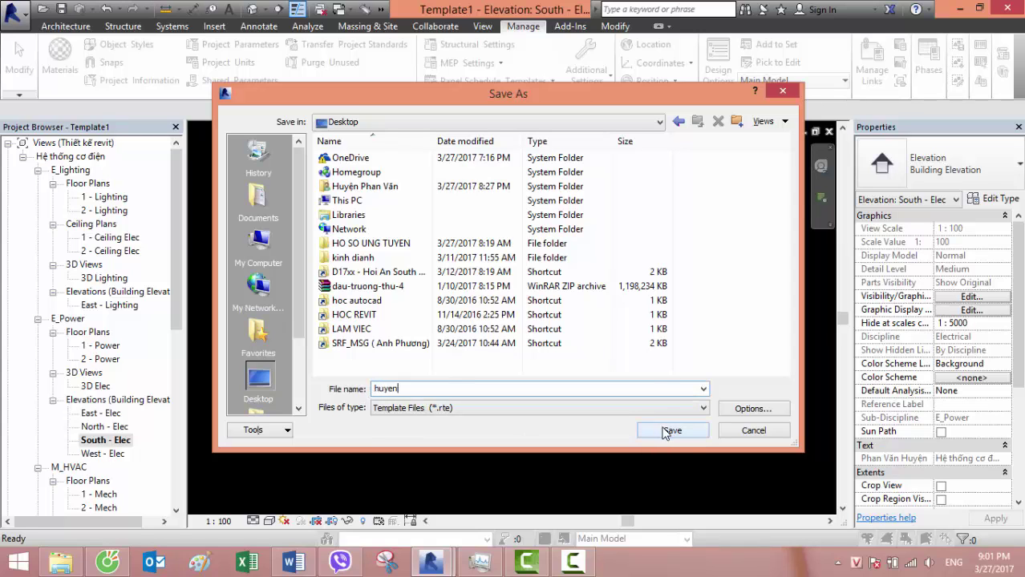
{"action": "left_click", "coordinate": [671, 431]}
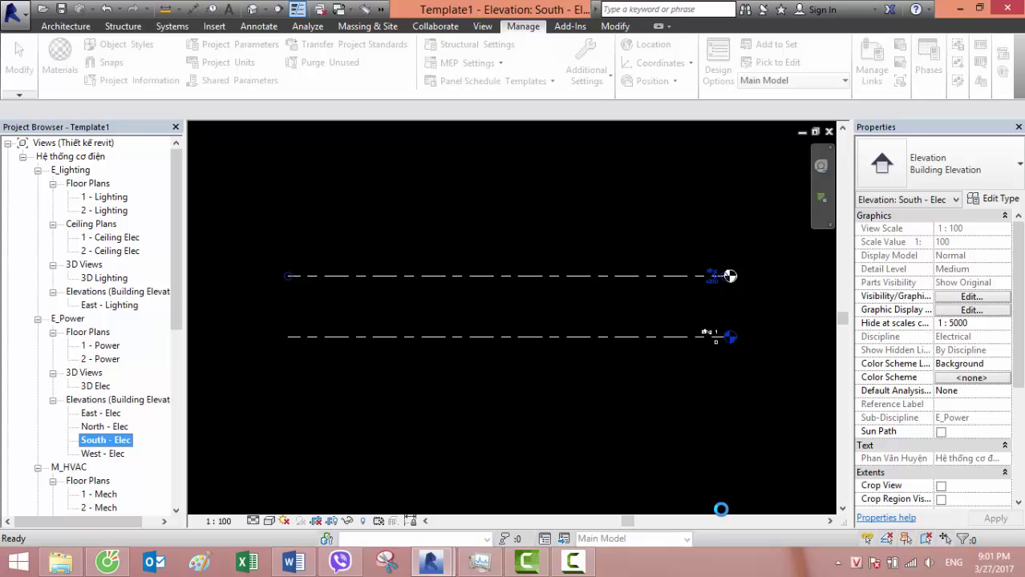